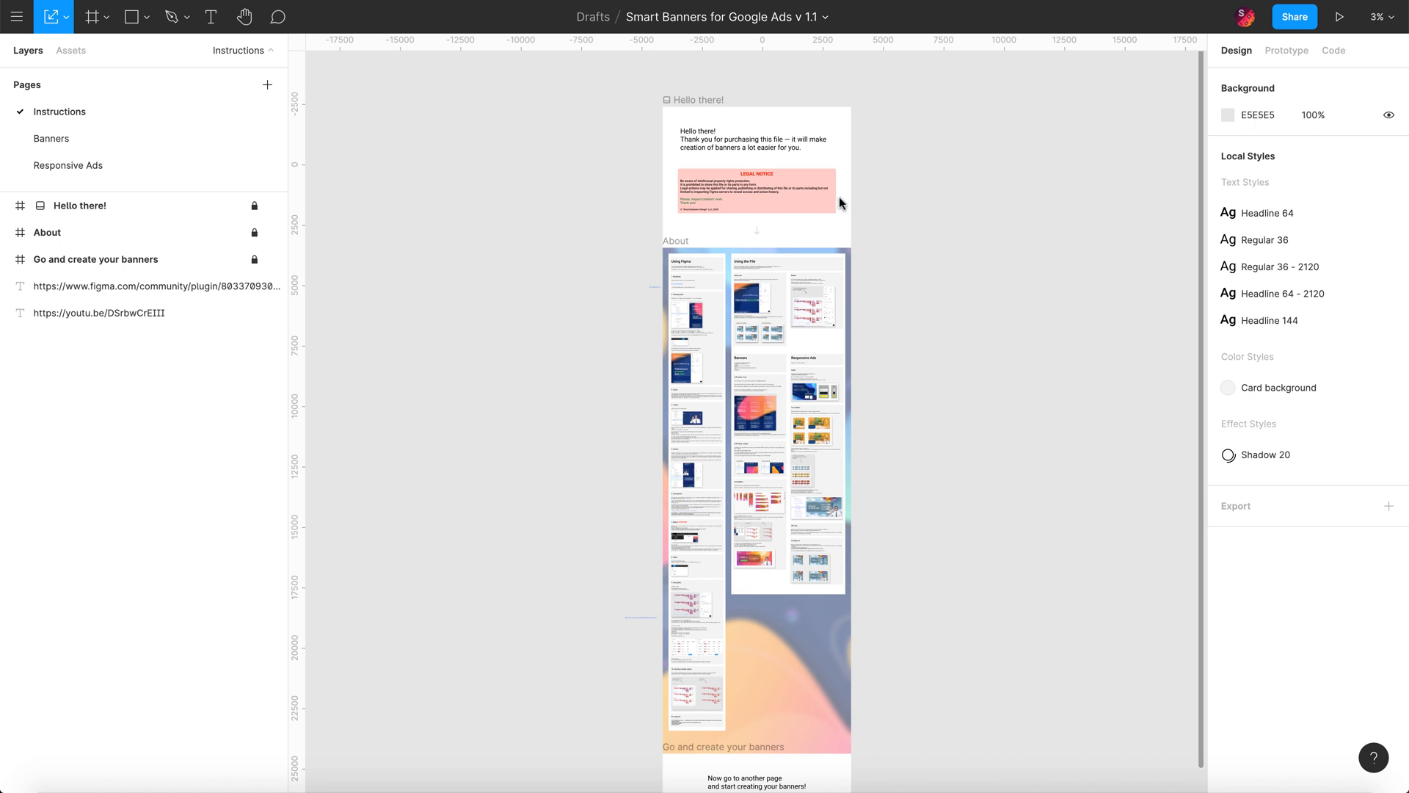
# Step: Switch to the Banners page from the Pages list
pyautogui.scroll(1, 779, 210)
pyautogui.scroll(5, 782, 214)
pyautogui.scroll(-4, 782, 214)
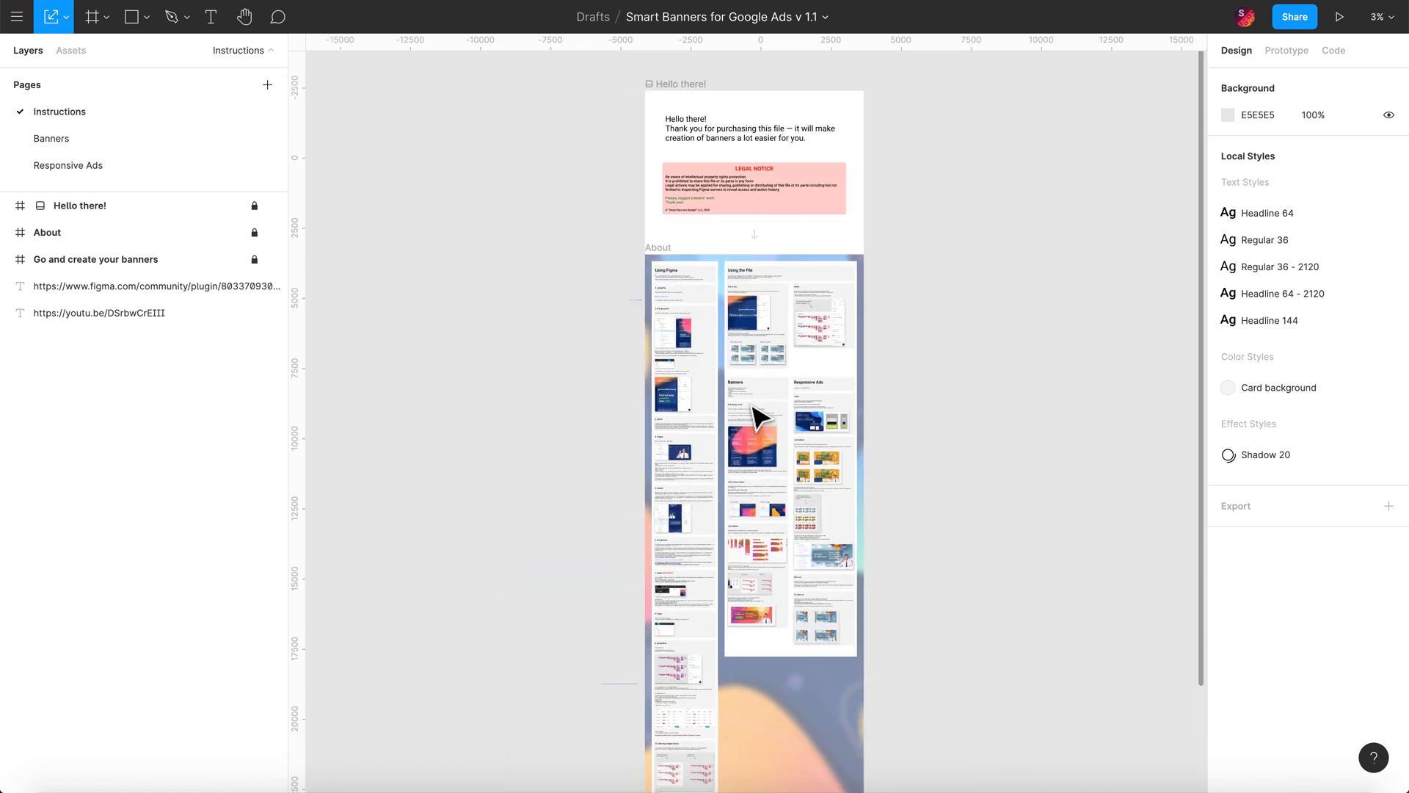
pyautogui.scroll(-4, 753, 409)
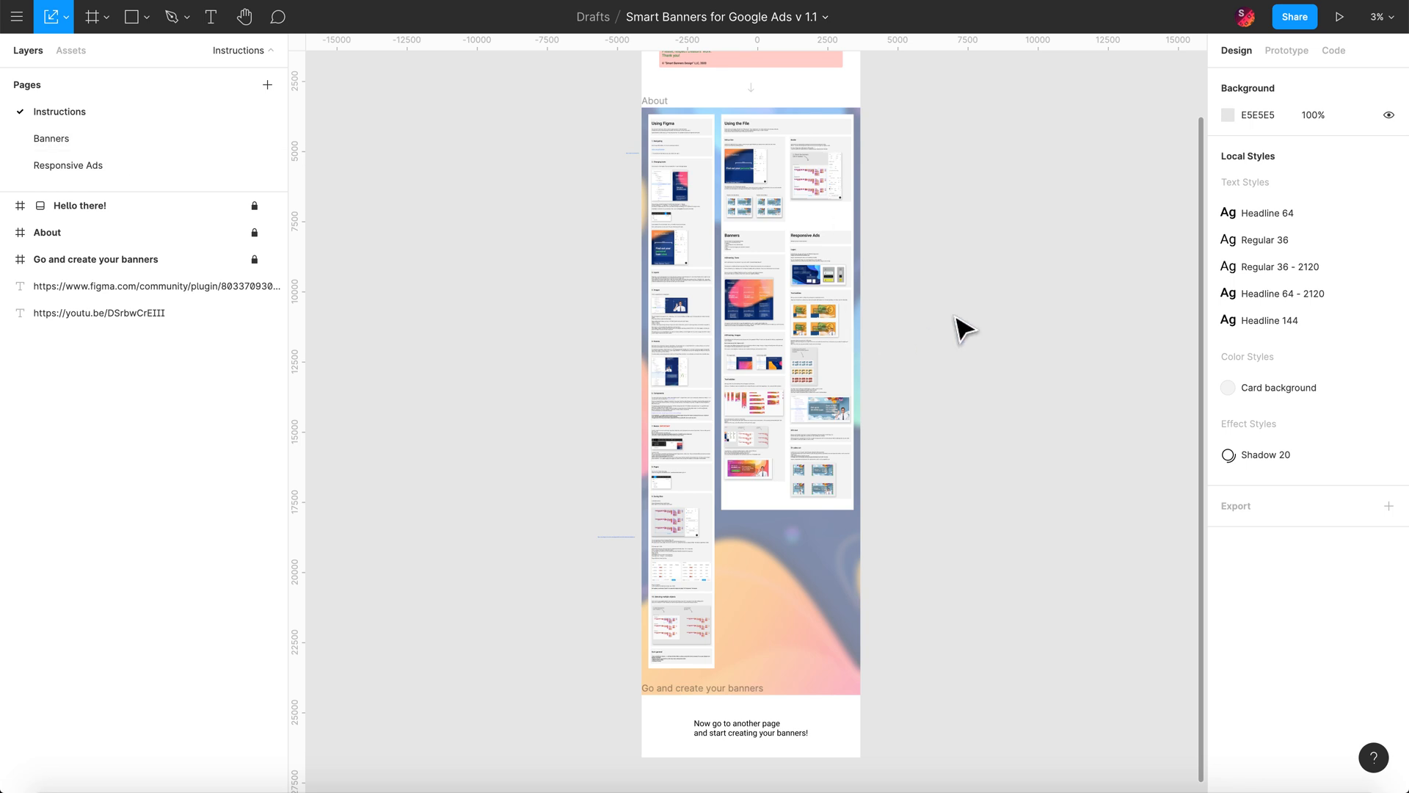
pyautogui.click(69, 143)
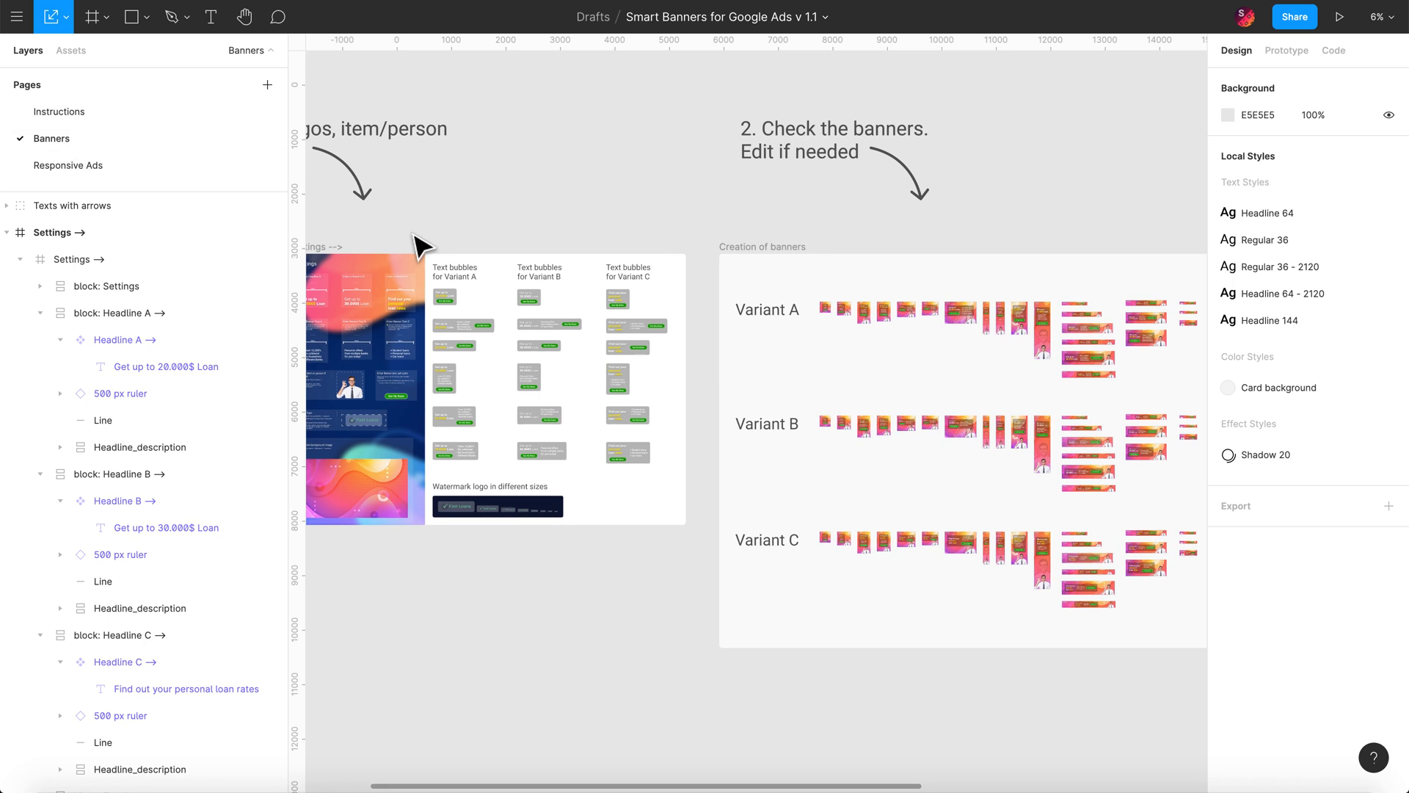
# Step: Pan and zoom across the Settings block, Variant A–C banner rows and download area
pyautogui.scroll(-3, 595, 182)
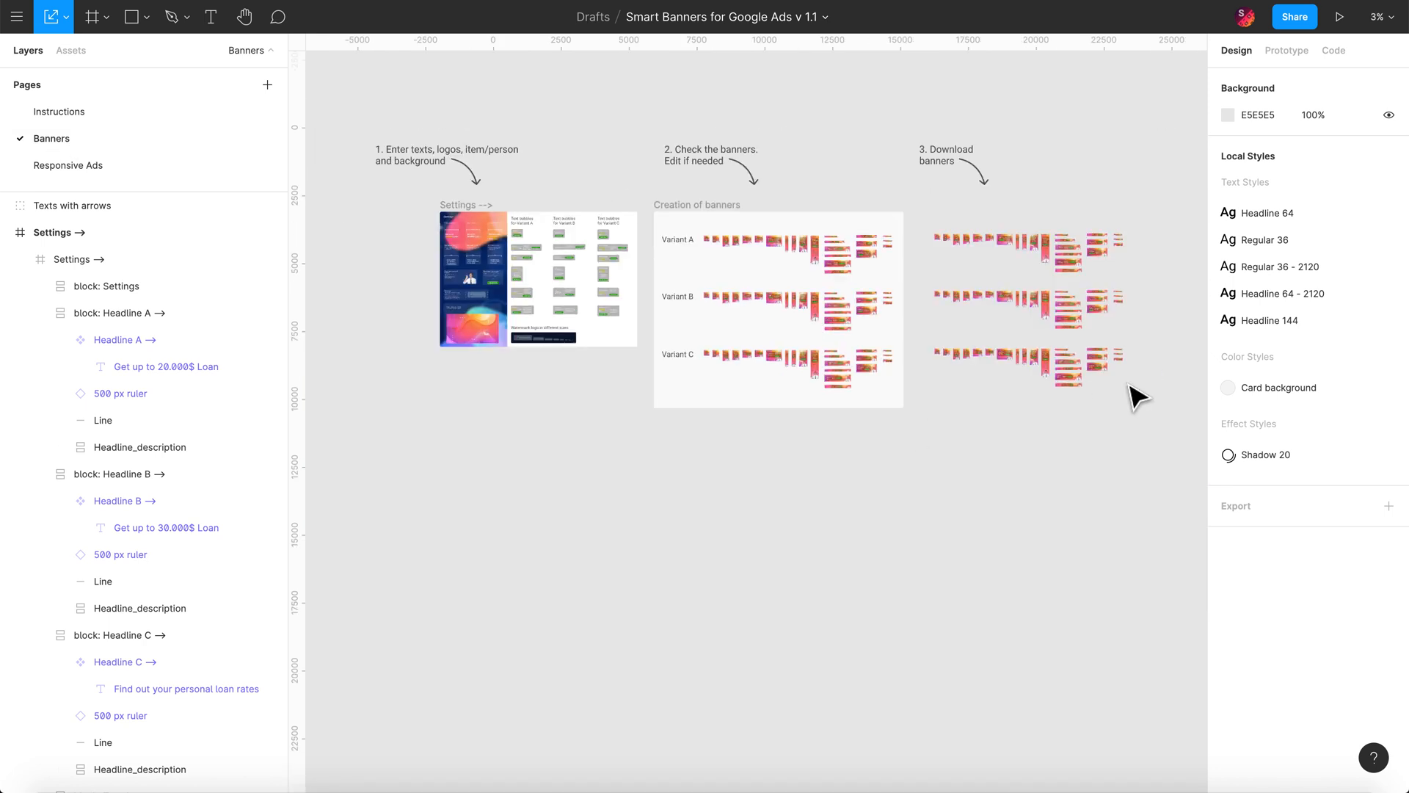
pyautogui.scroll(2, 1136, 396)
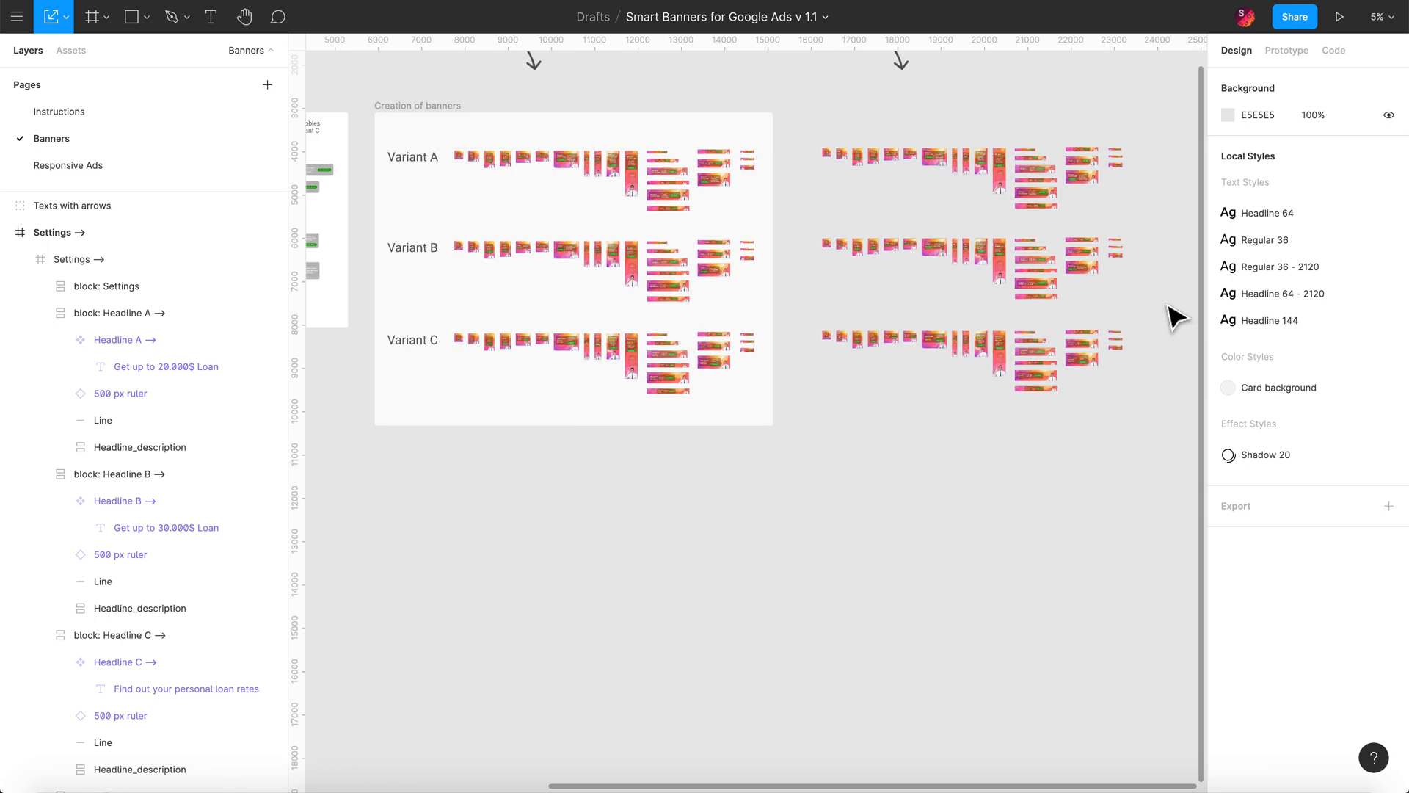
pyautogui.scroll(3, 1164, 356)
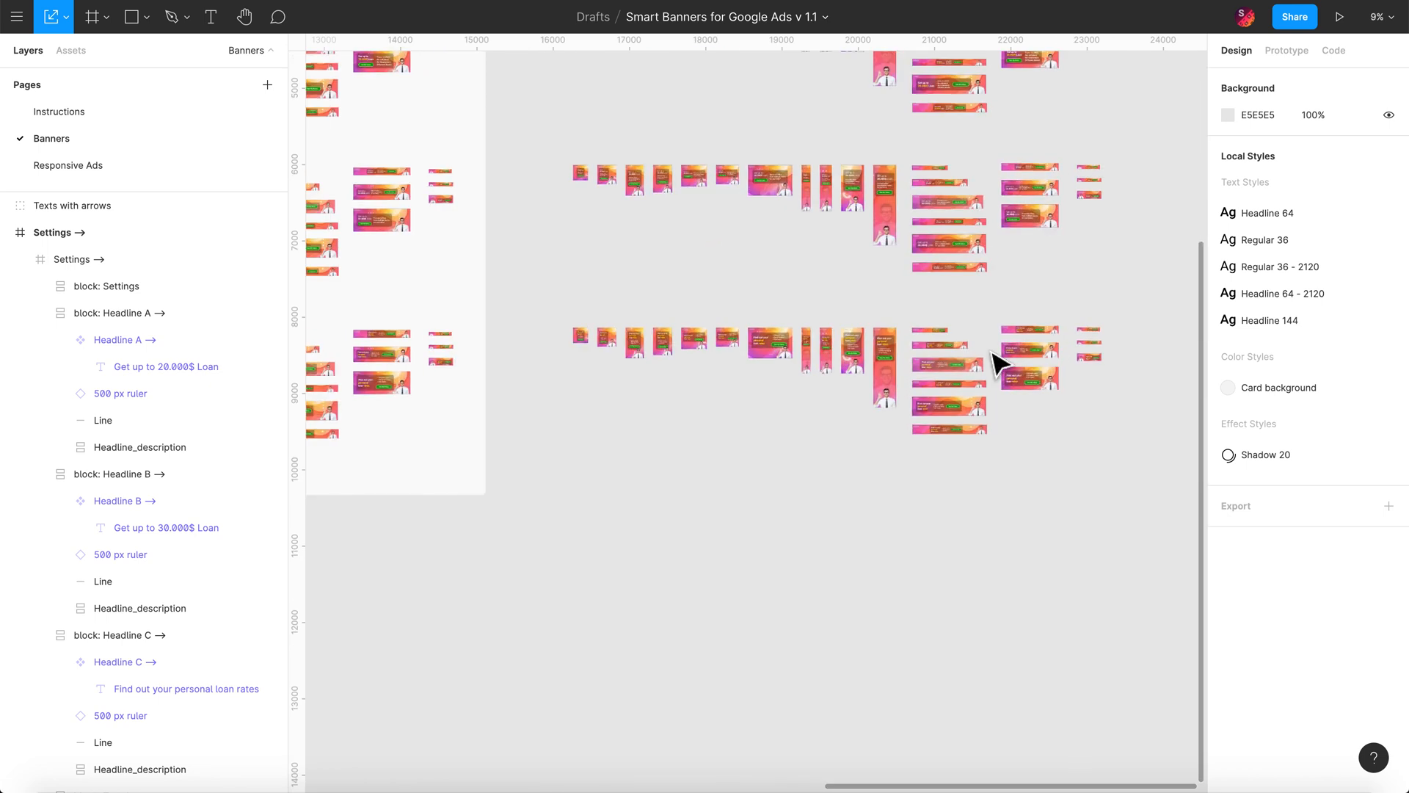
pyautogui.scroll(3, 994, 362)
pyautogui.scroll(-5, 997, 362)
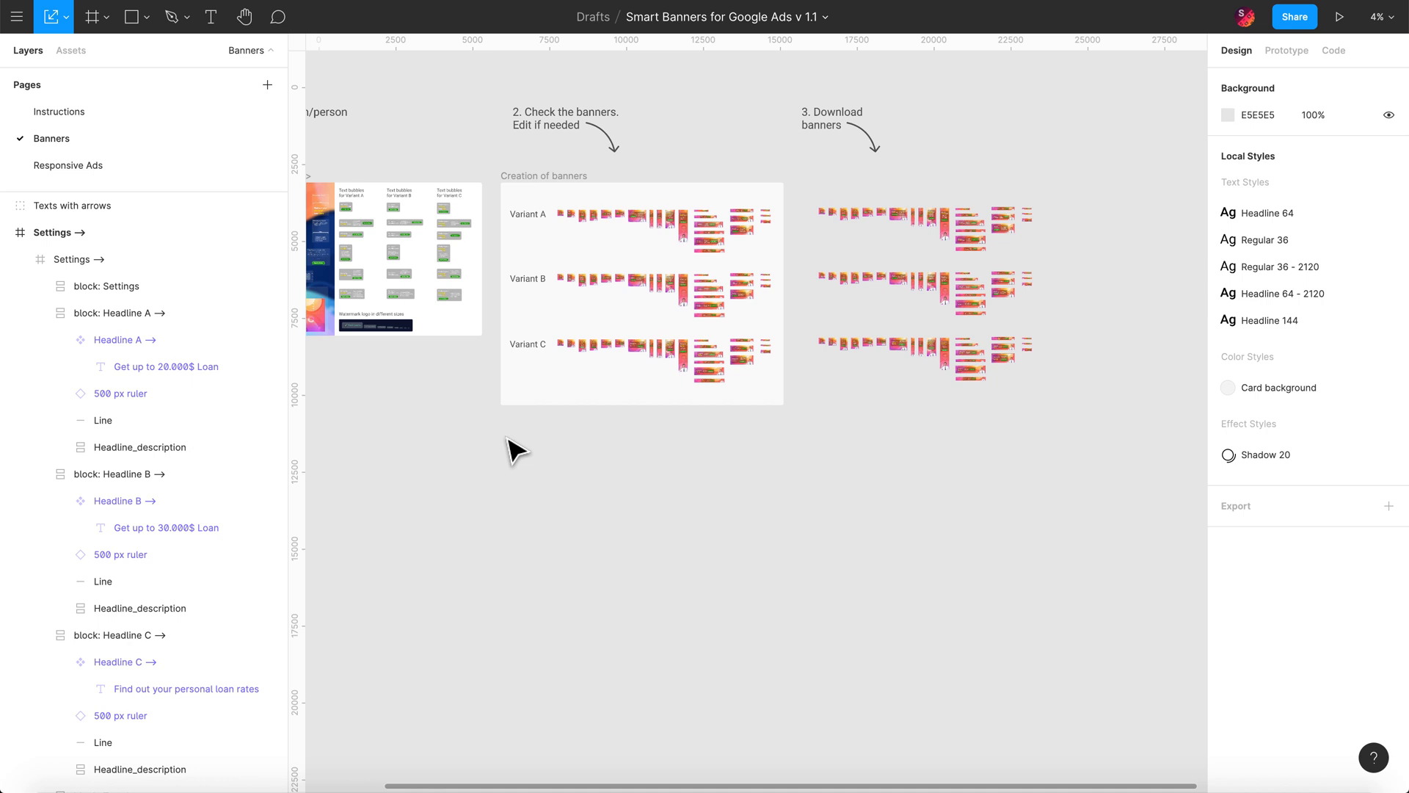
pyautogui.scroll(2, 517, 450)
pyautogui.hscroll(-2, 517, 449)
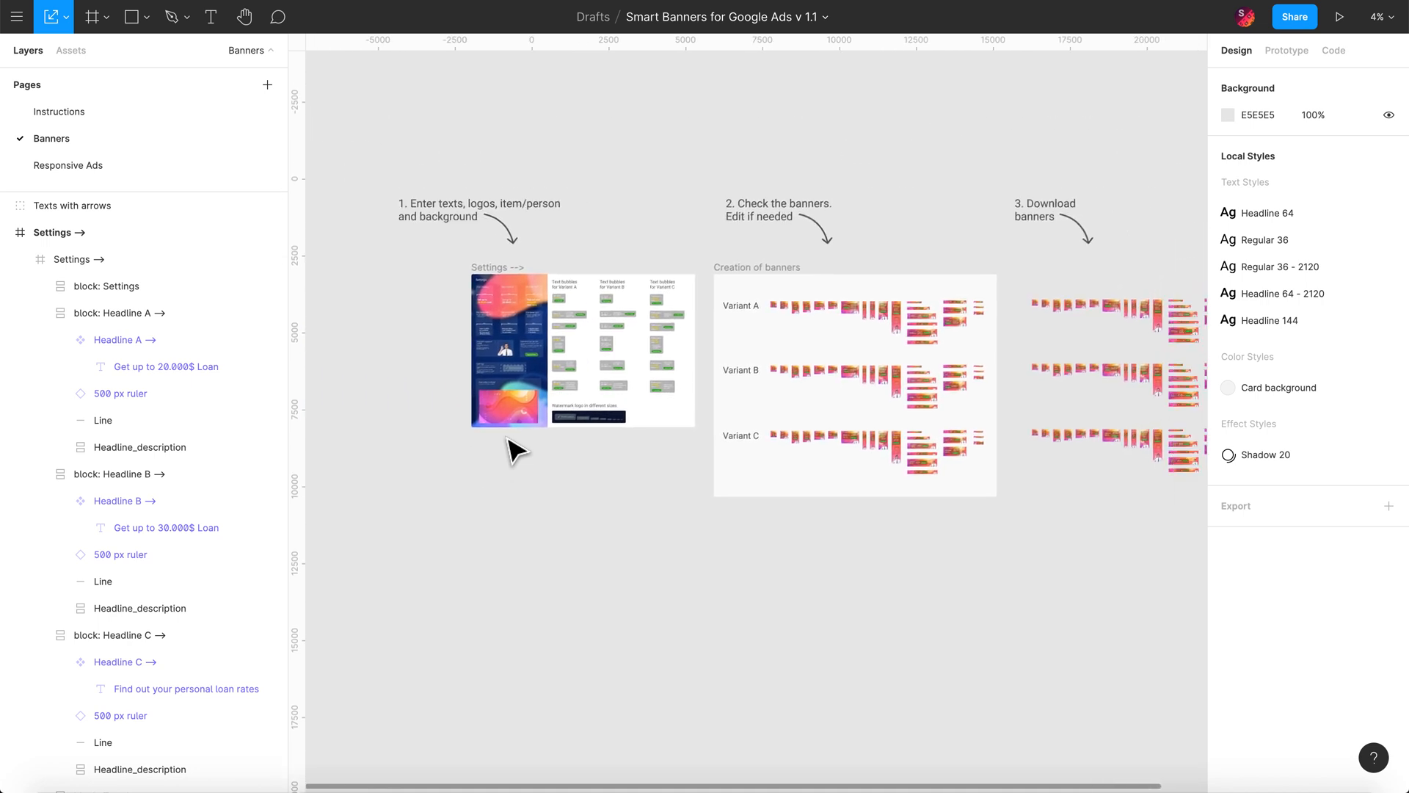
pyautogui.hscroll(2, 518, 449)
pyautogui.click(459, 375)
pyautogui.click(667, 538)
pyautogui.scroll(-1, 666, 538)
pyautogui.hscroll(1, 666, 538)
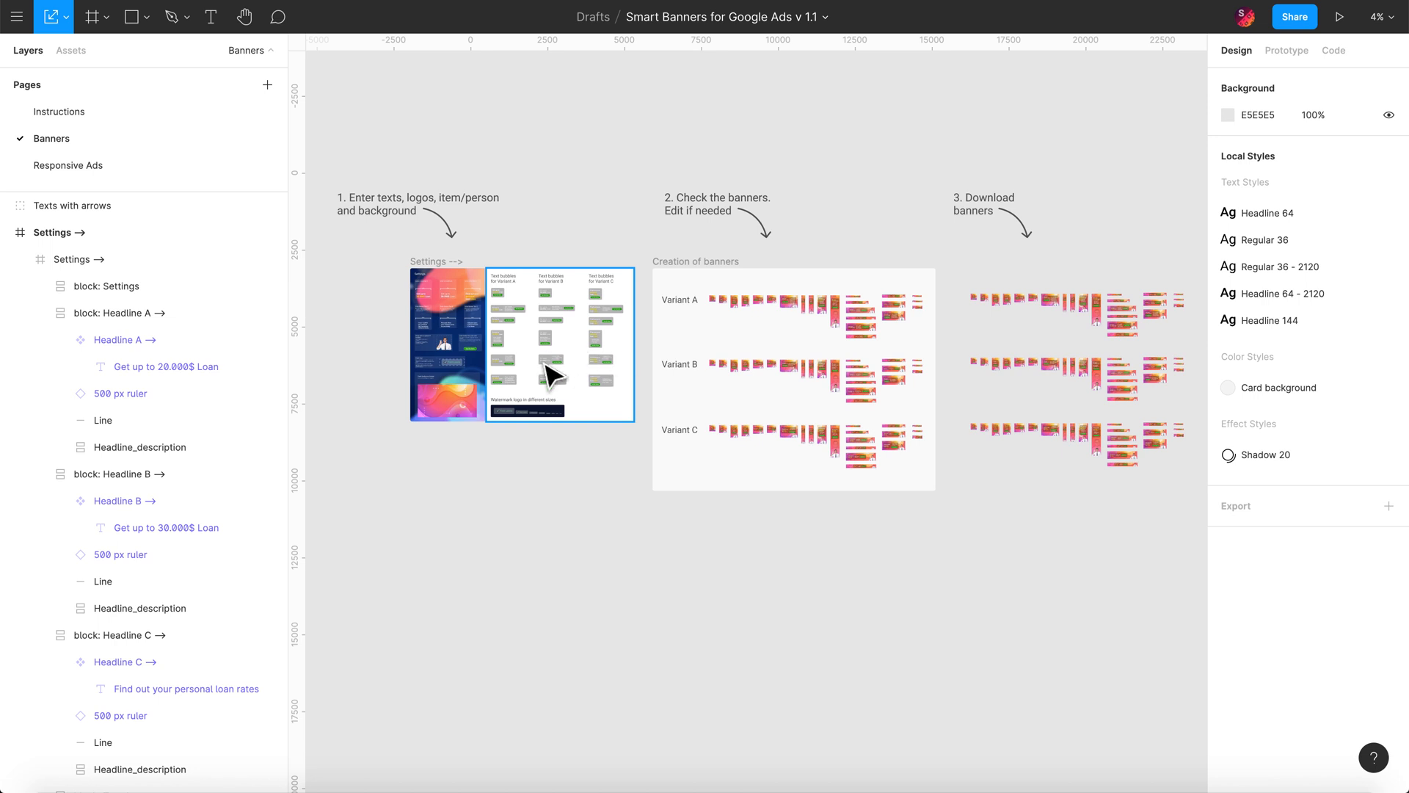
pyautogui.scroll(2, 551, 360)
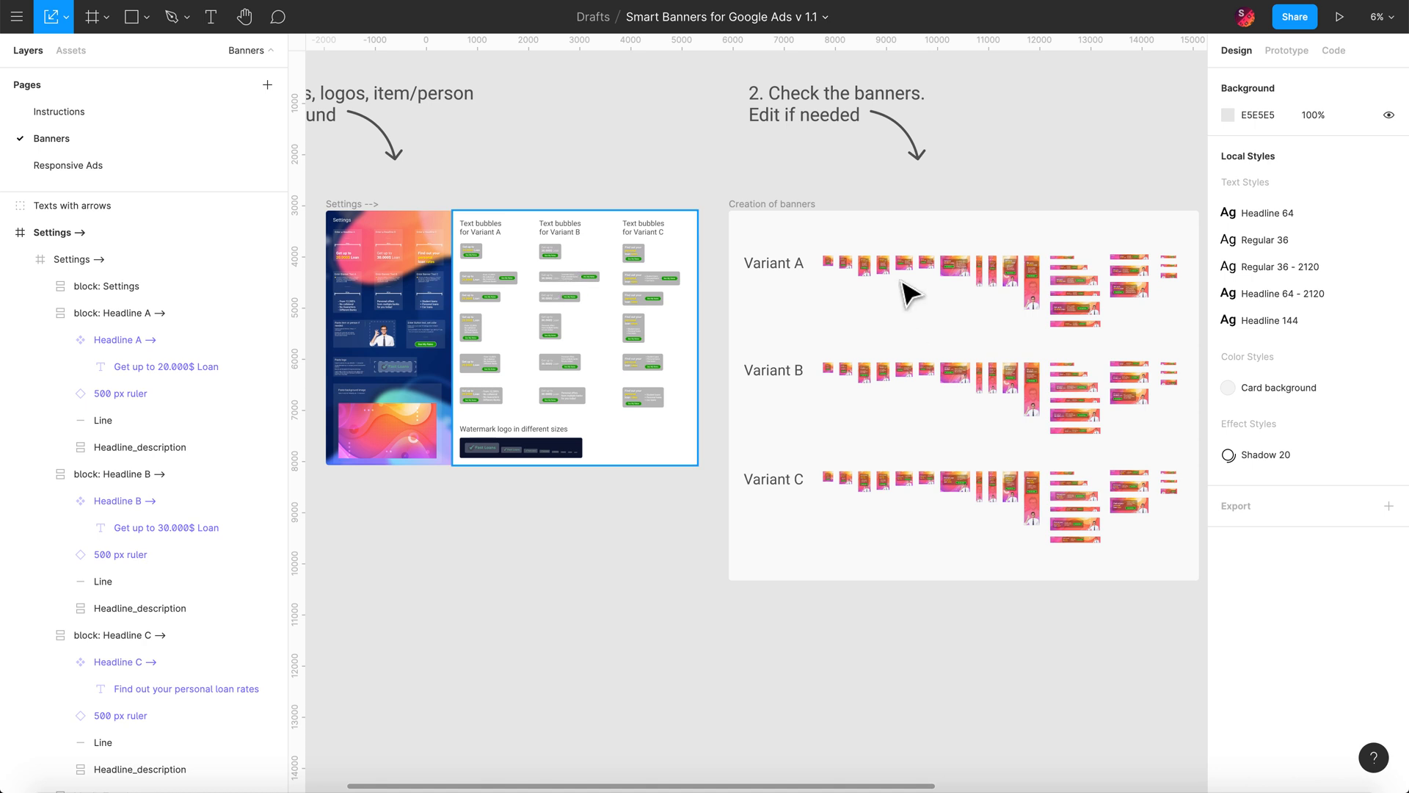
pyautogui.scroll(-3, 505, 444)
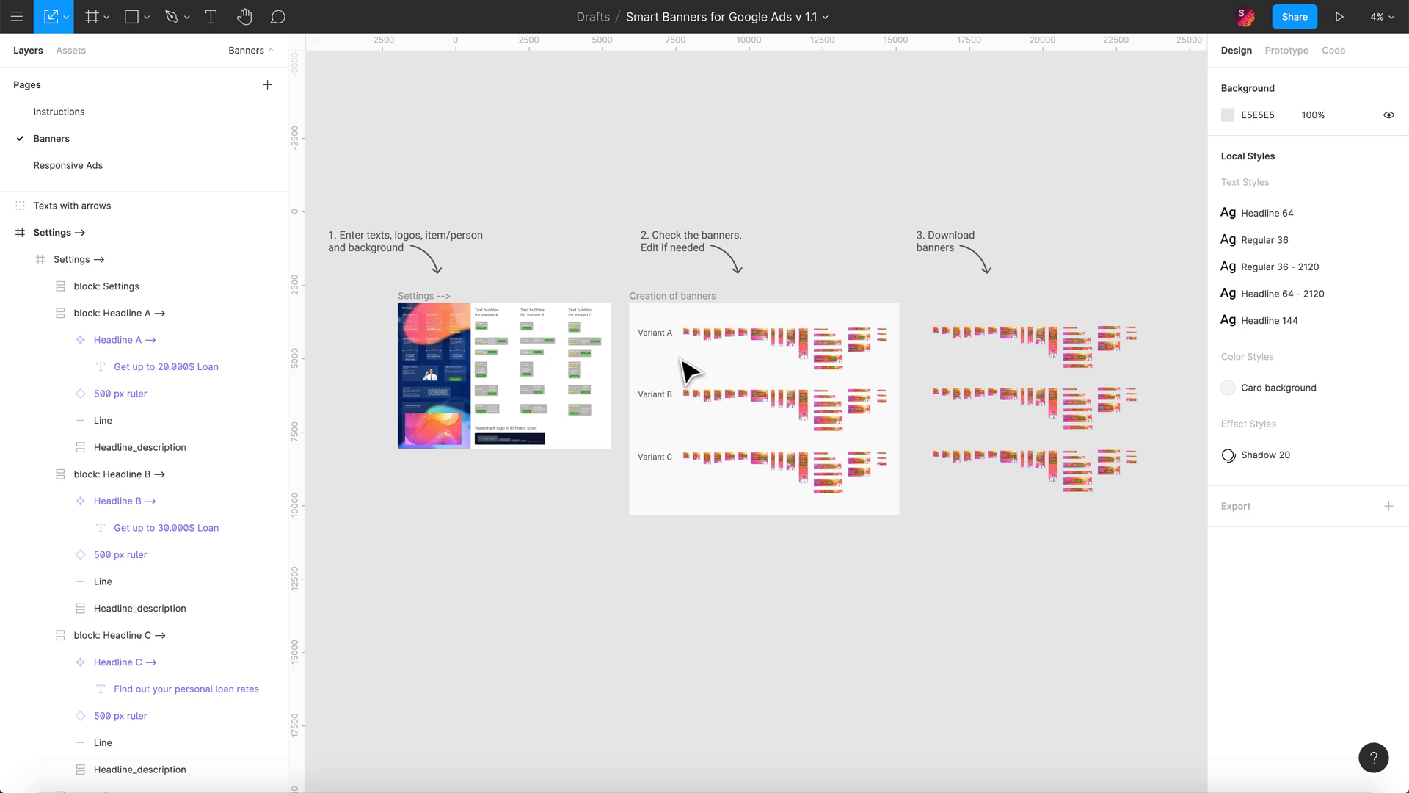
pyautogui.scroll(3, 661, 365)
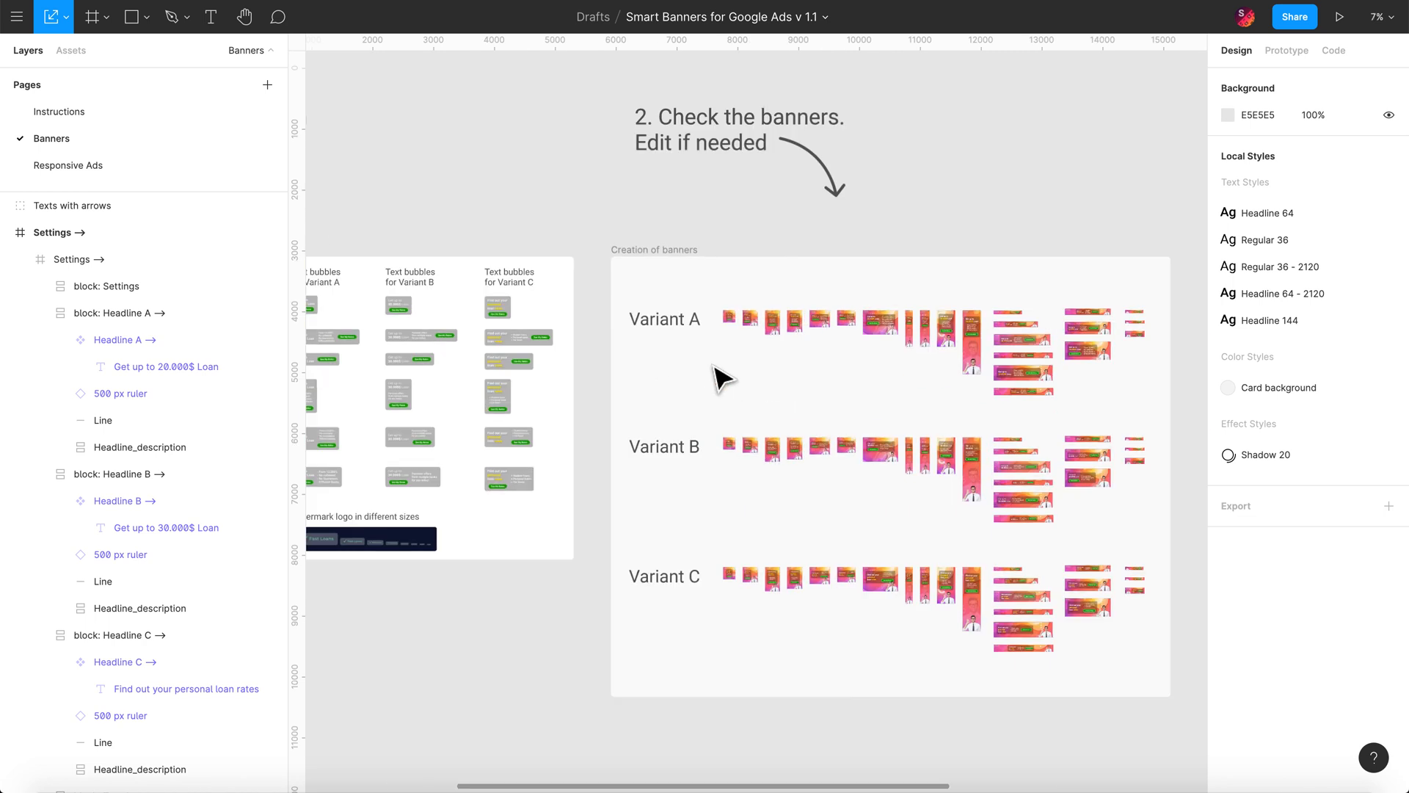
pyautogui.scroll(3, 837, 312)
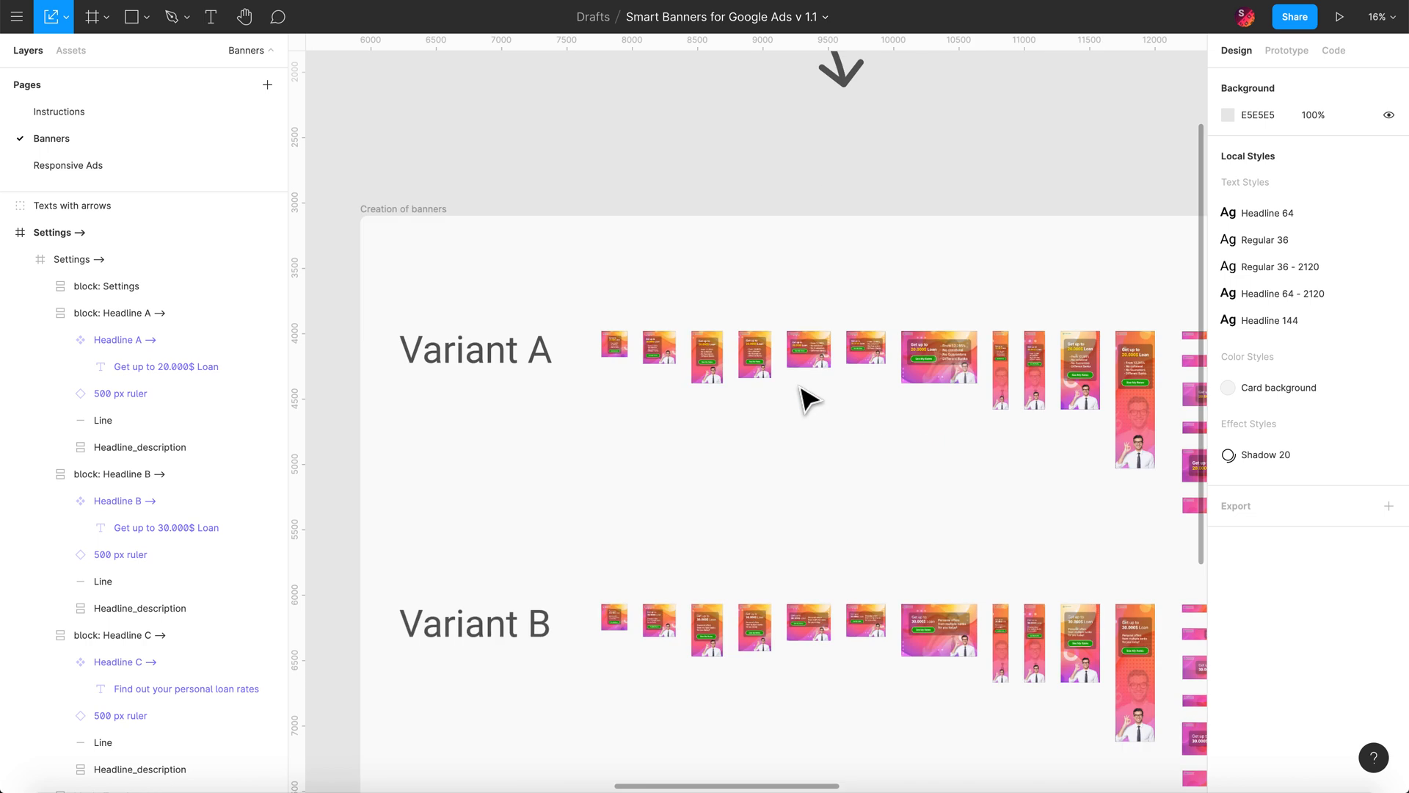
pyautogui.scroll(5, 802, 393)
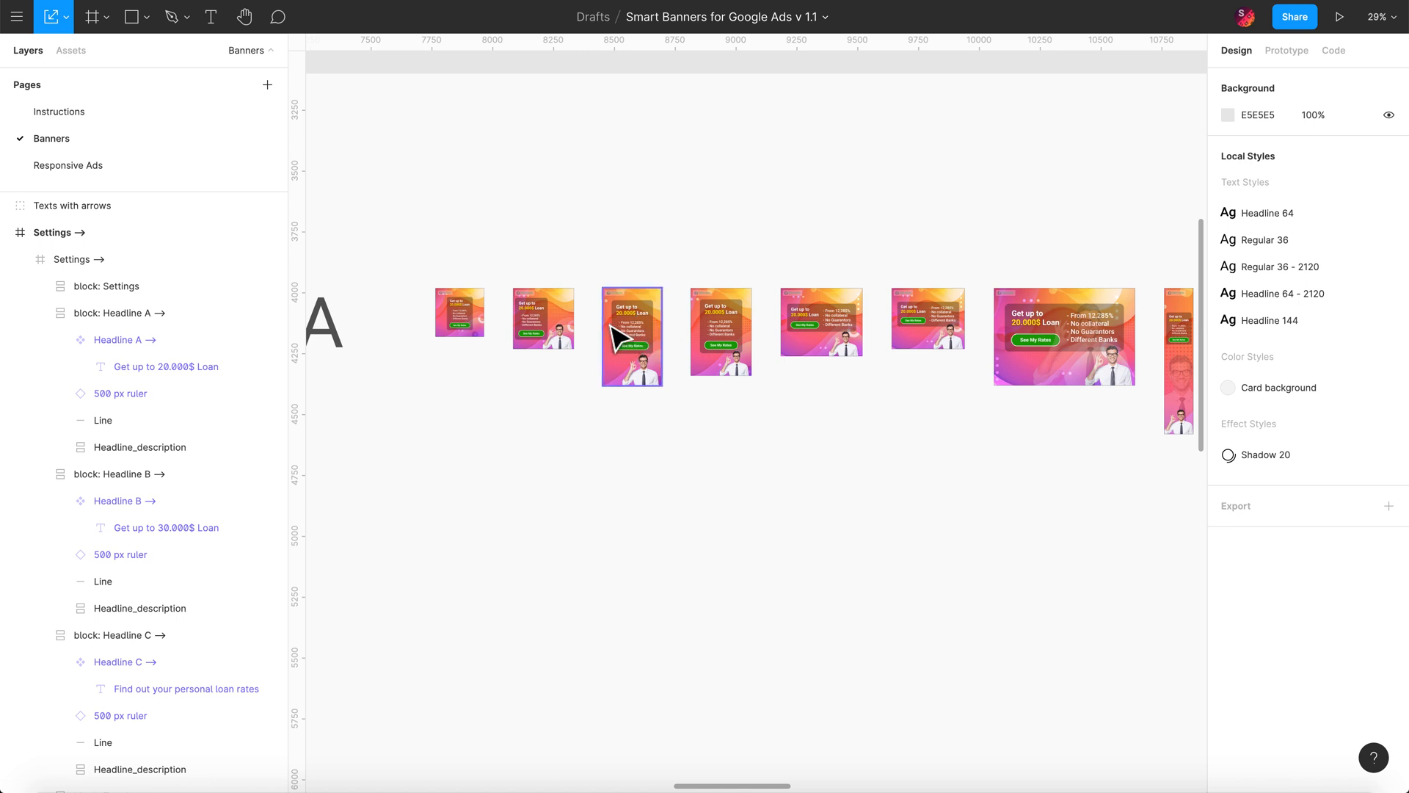
pyautogui.scroll(3, 626, 377)
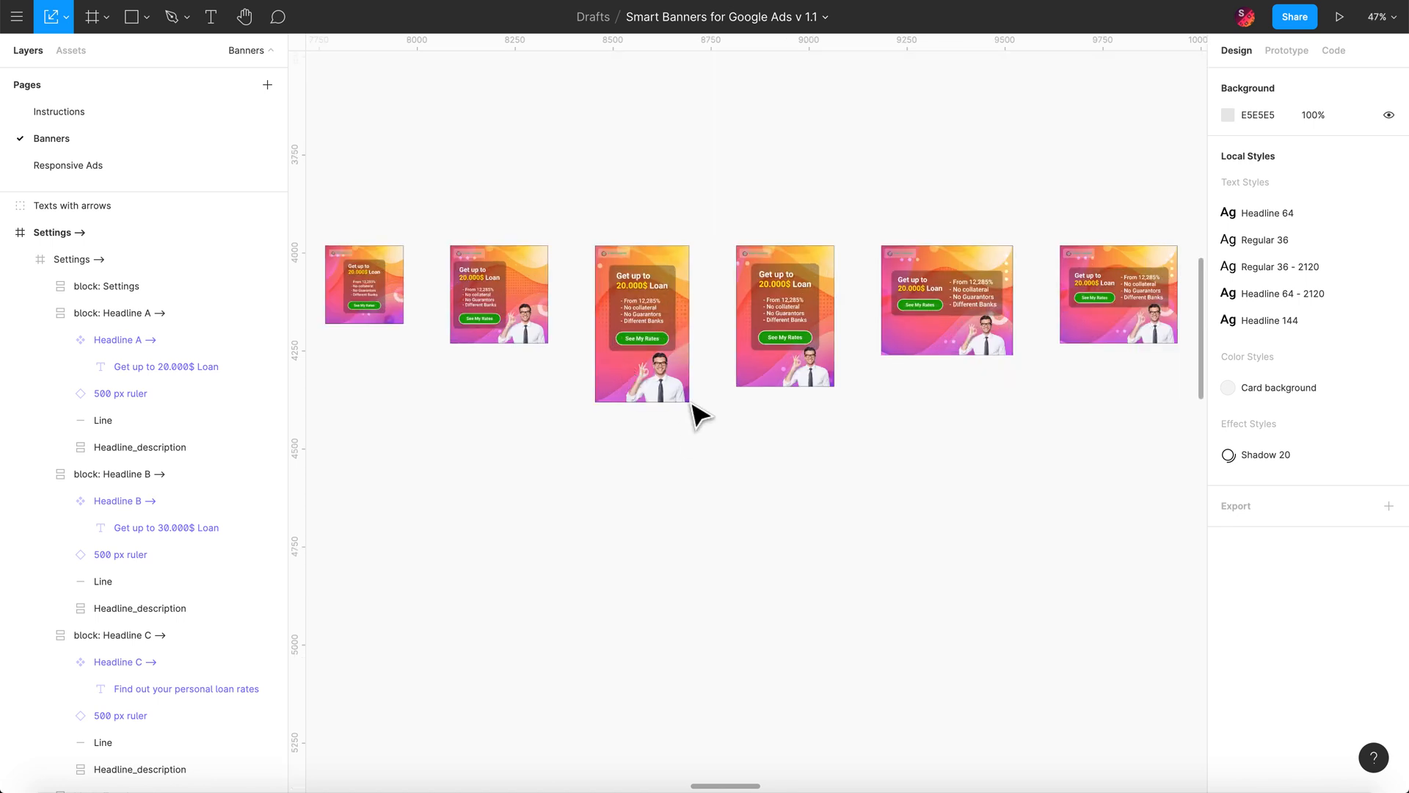
pyautogui.click(643, 323)
pyautogui.doubleClick(642, 323)
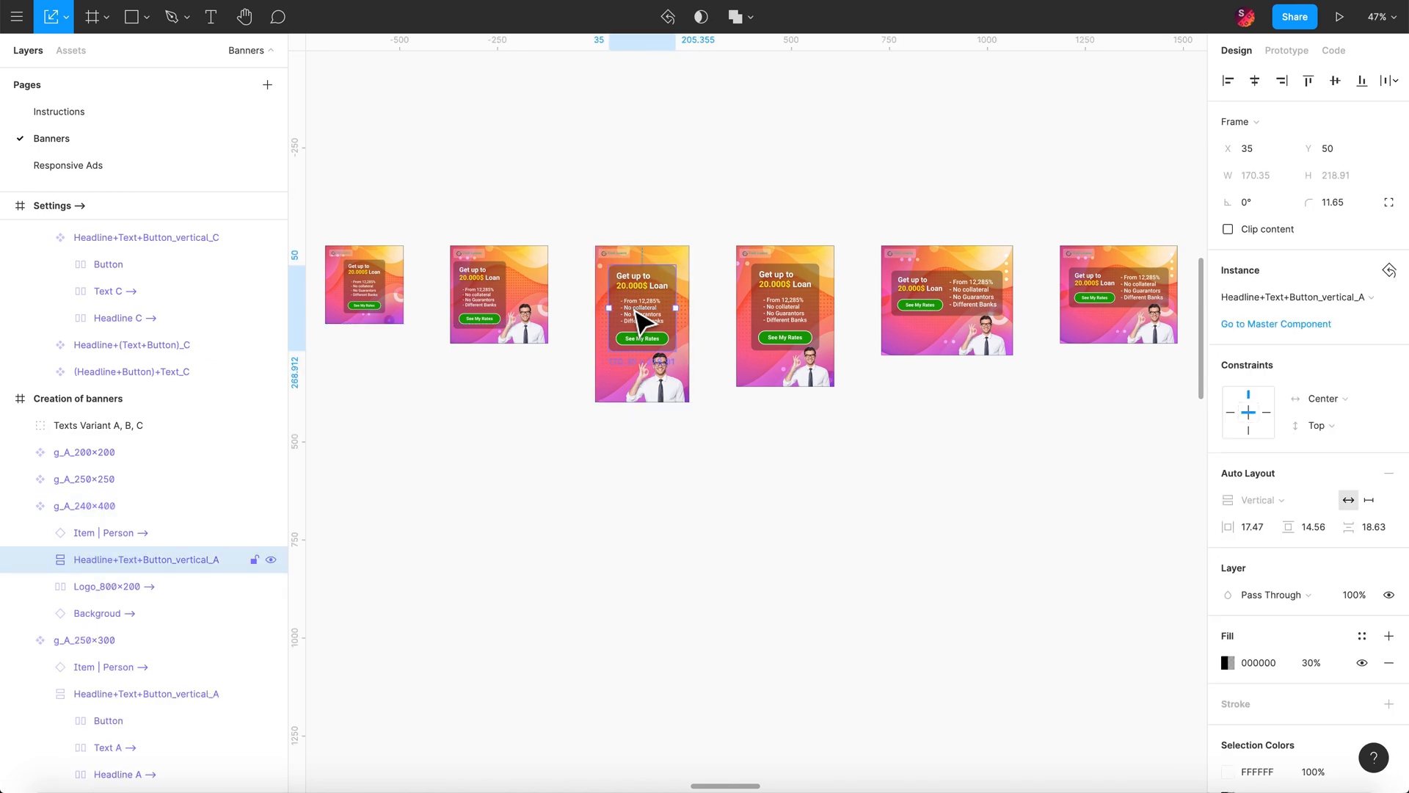
pyautogui.scroll(-10, 487, 403)
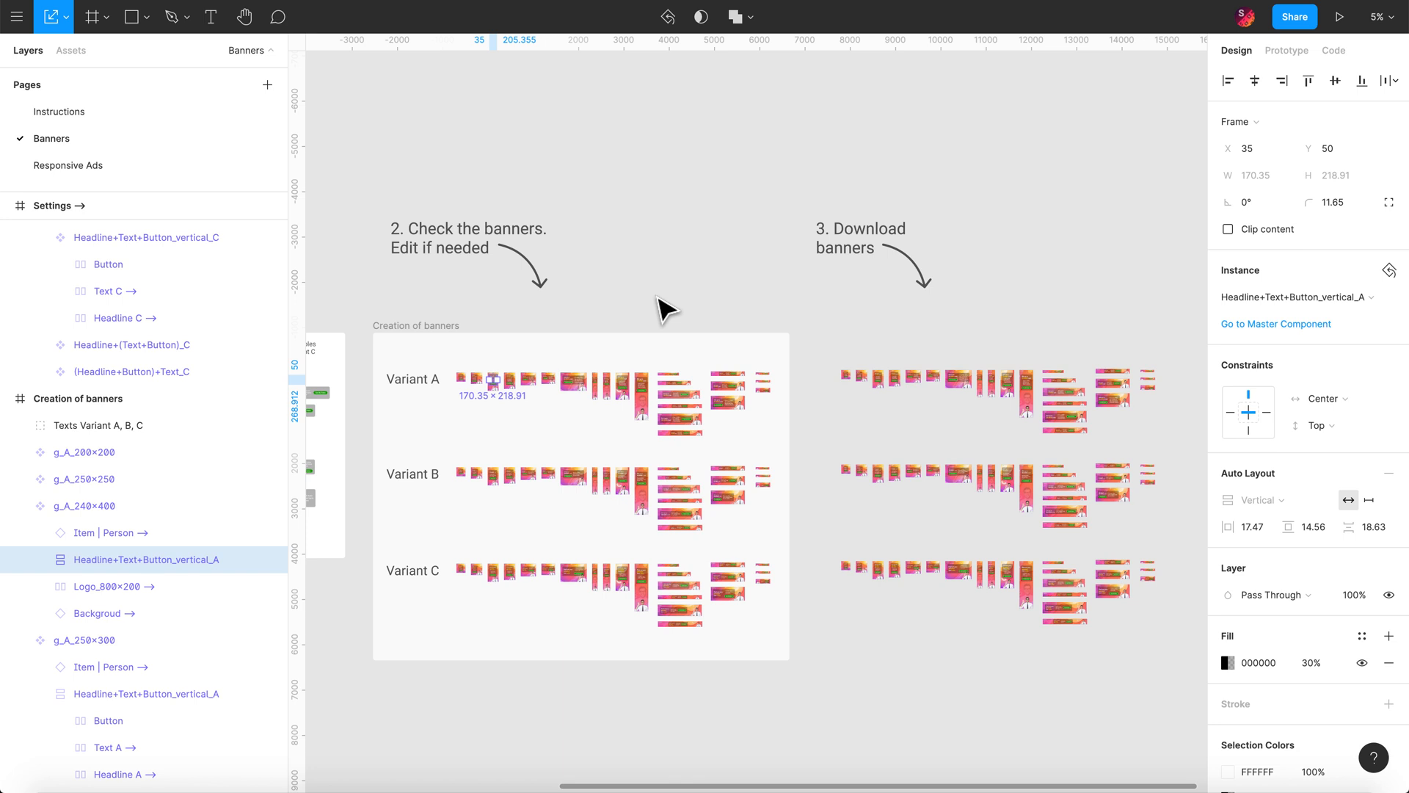
pyautogui.scroll(-1, 947, 437)
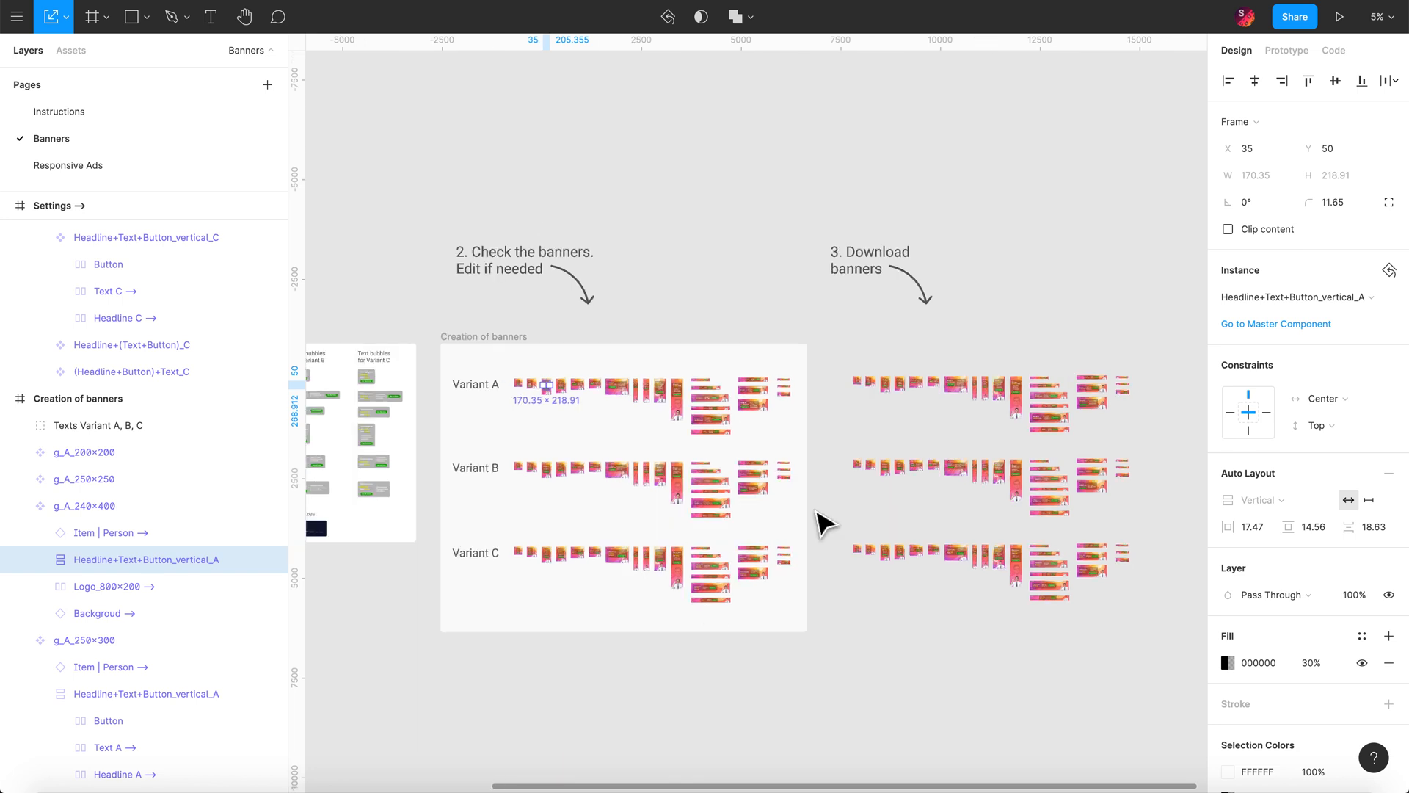
pyautogui.scroll(-3, 708, 609)
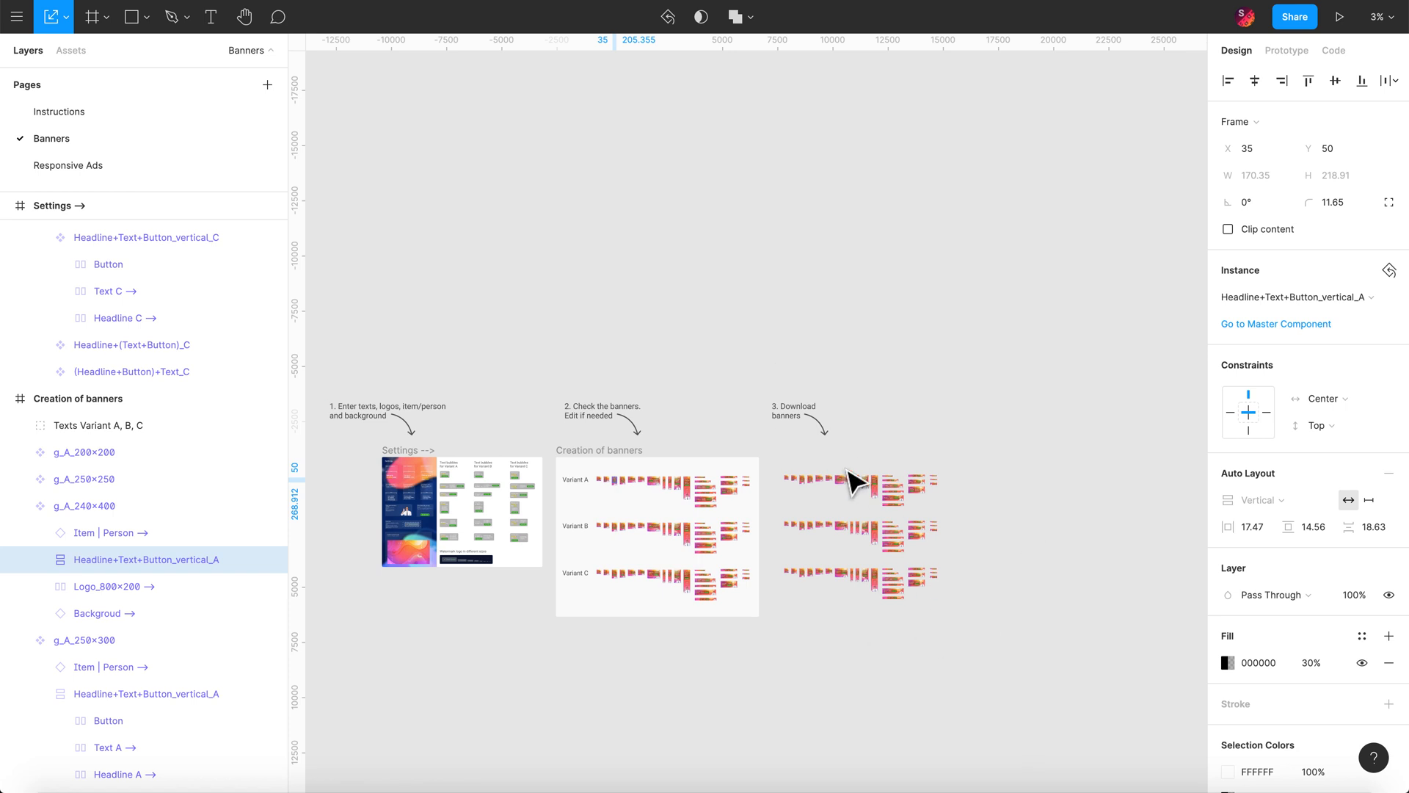
pyautogui.moveTo(954, 608); pyautogui.dragTo(797, 581)
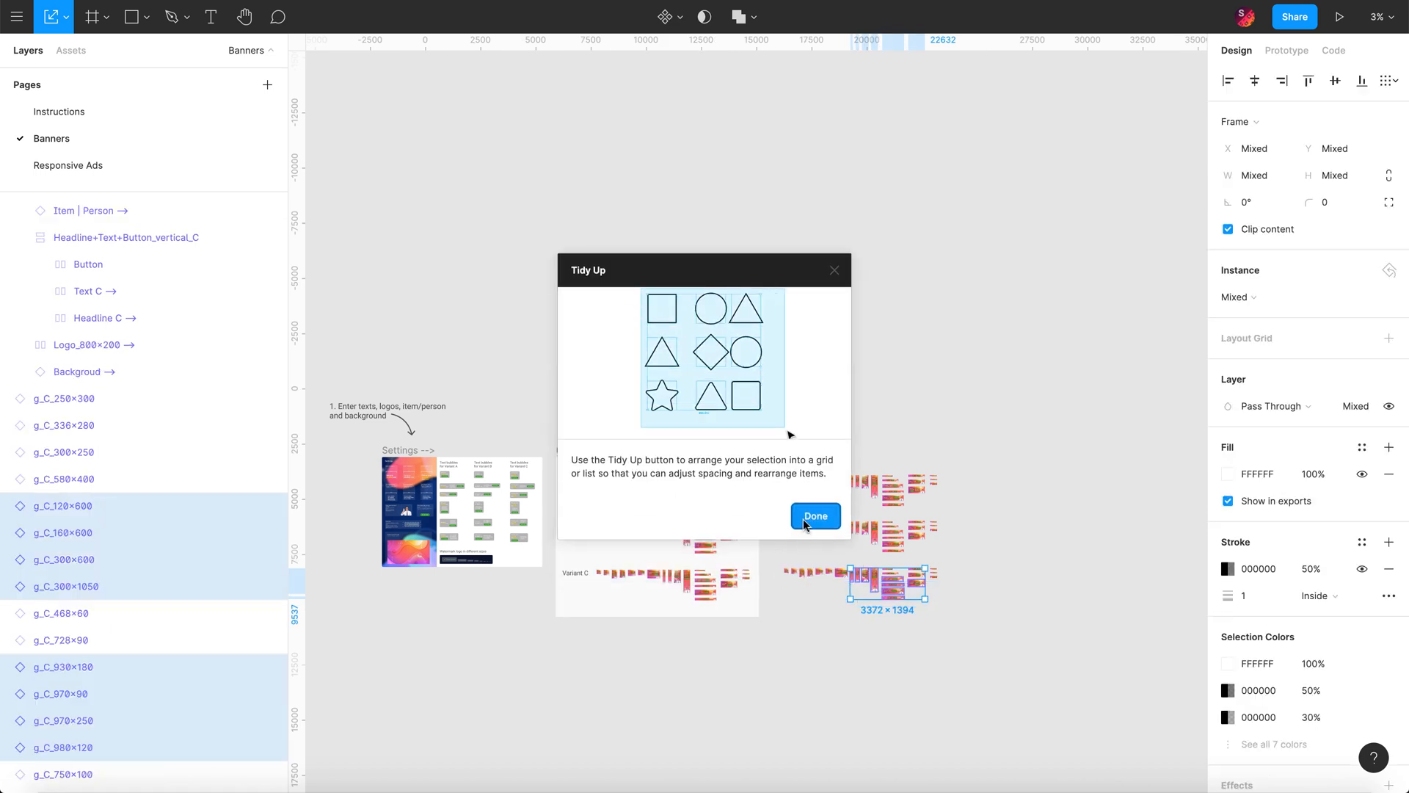
pyautogui.click(815, 516)
pyautogui.click(970, 640)
pyautogui.moveTo(955, 619); pyautogui.dragTo(781, 467)
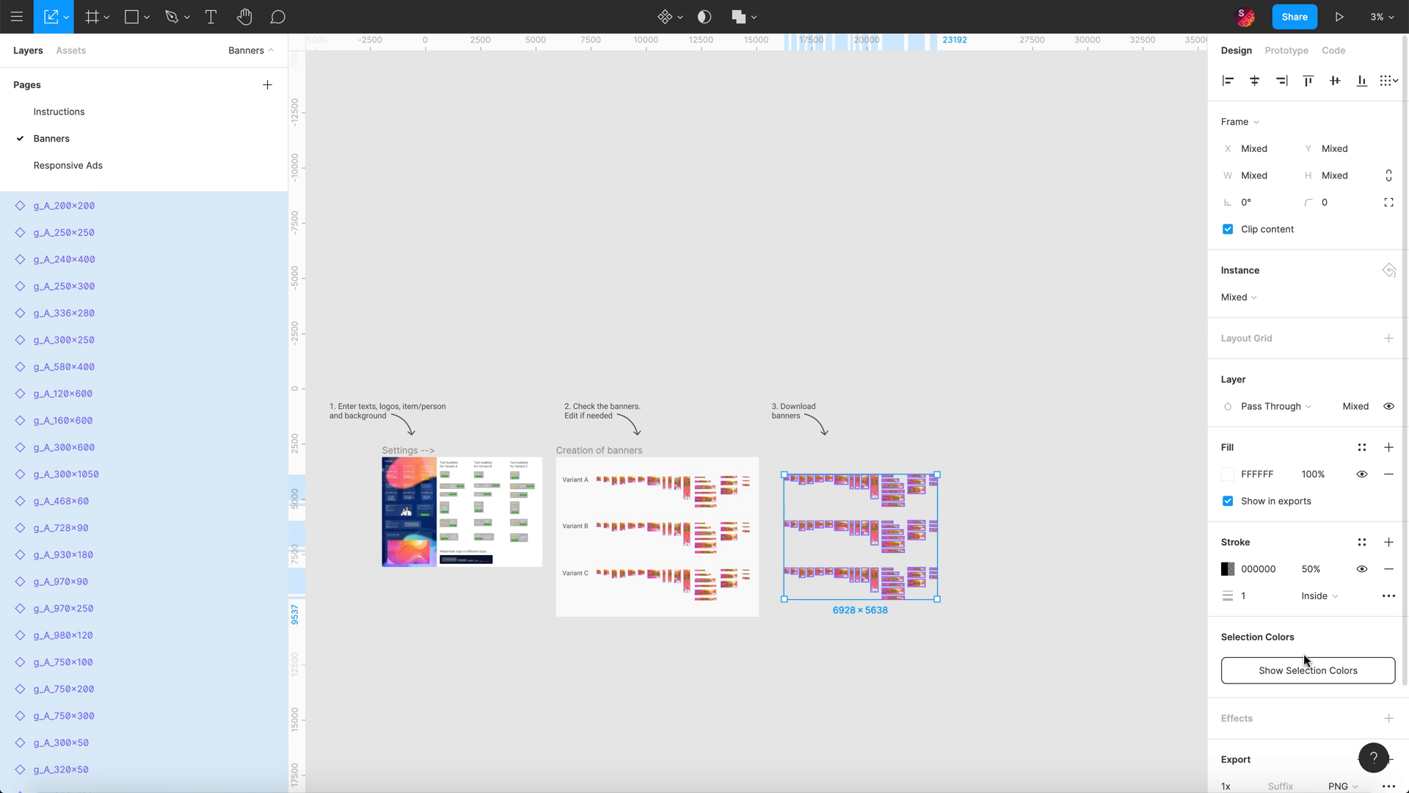
pyautogui.scroll(-3, 1302, 661)
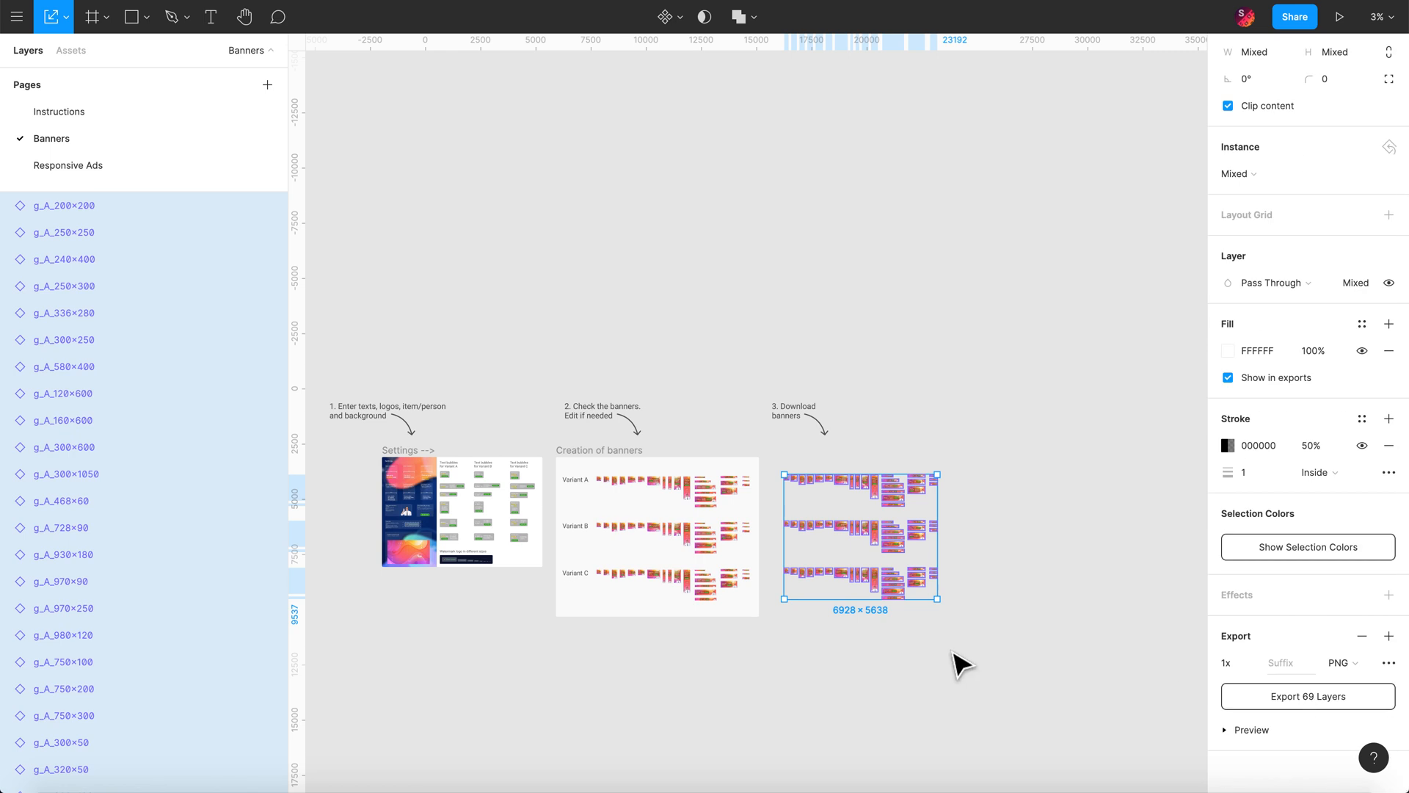
pyautogui.click(953, 663)
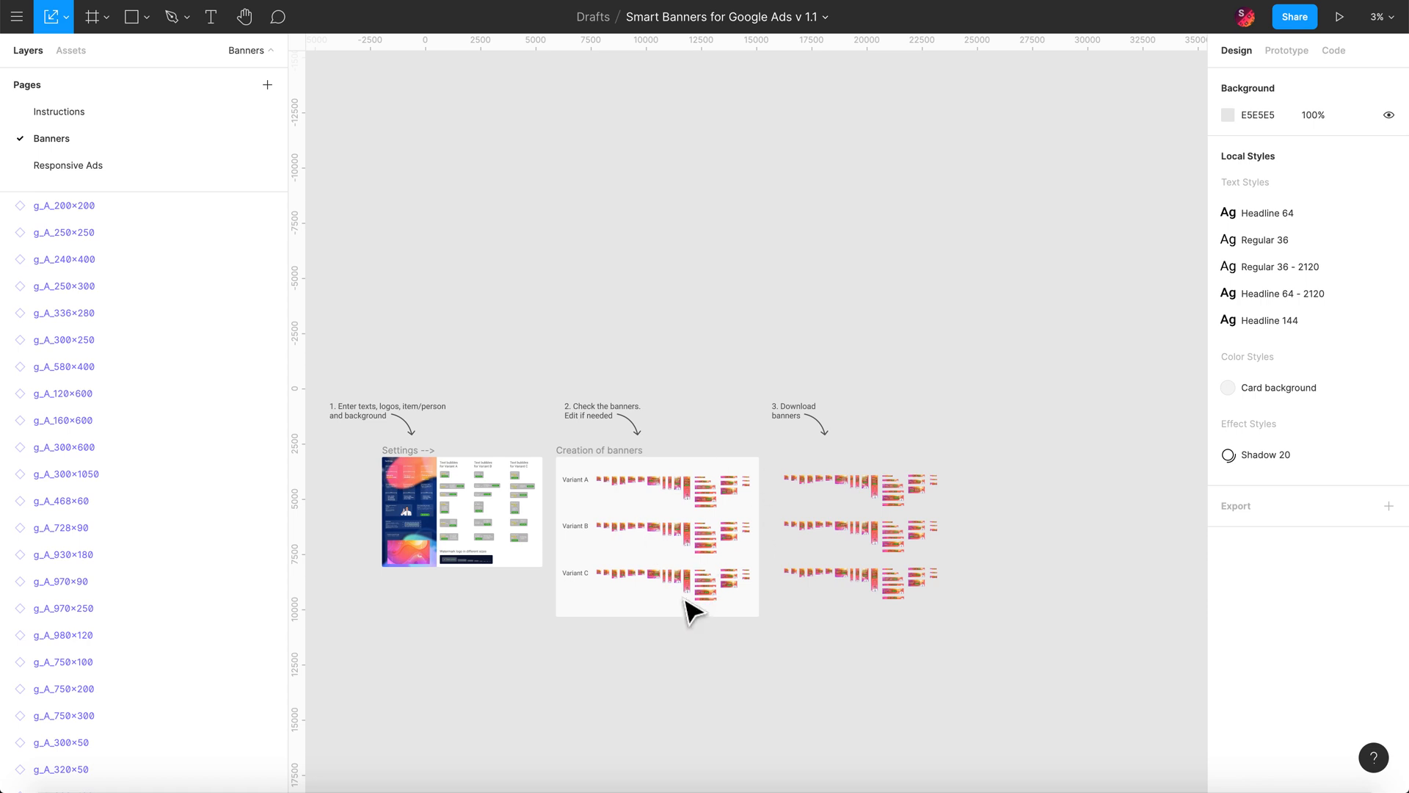
pyautogui.click(122, 478)
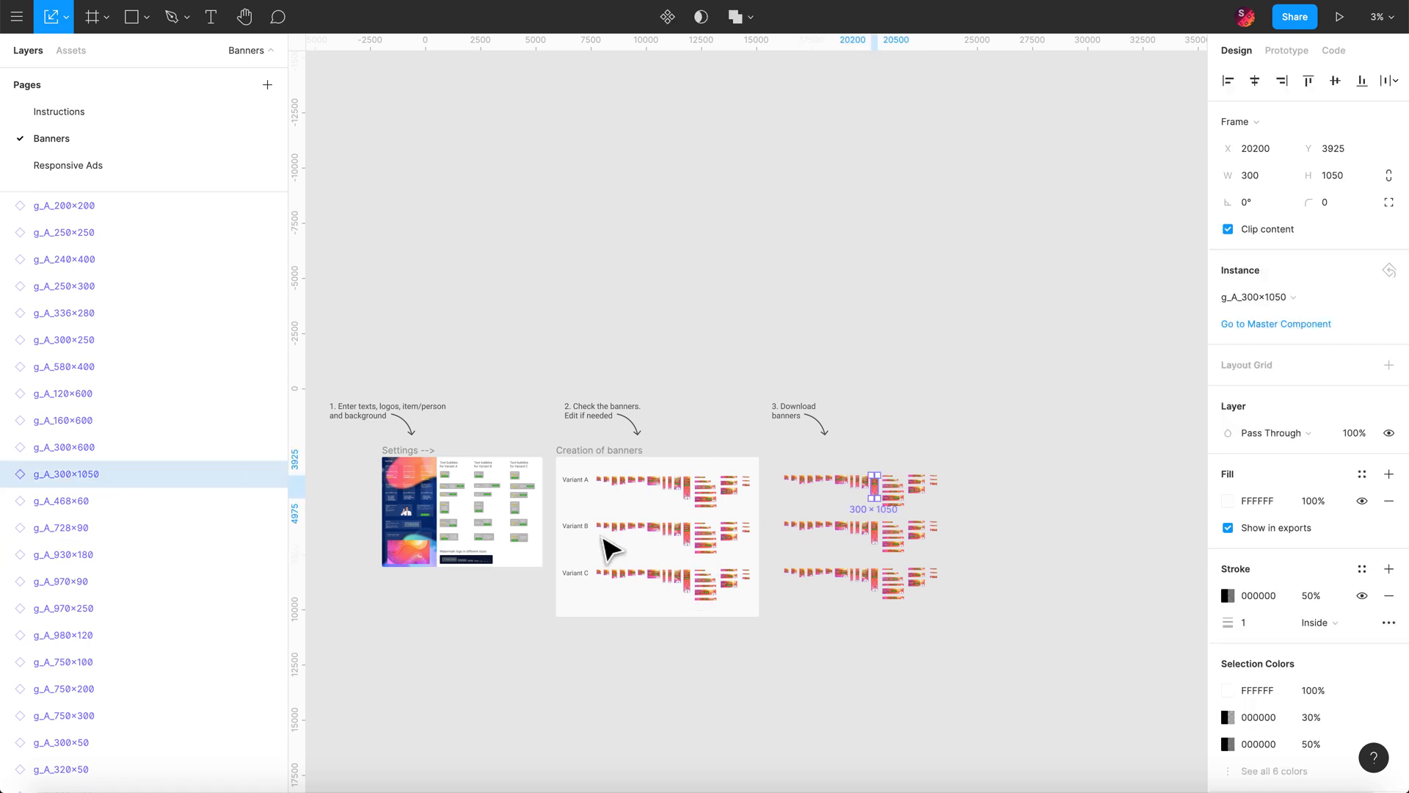
pyautogui.click(628, 527)
pyautogui.scroll(12, 136, 459)
pyautogui.scroll(10, 137, 463)
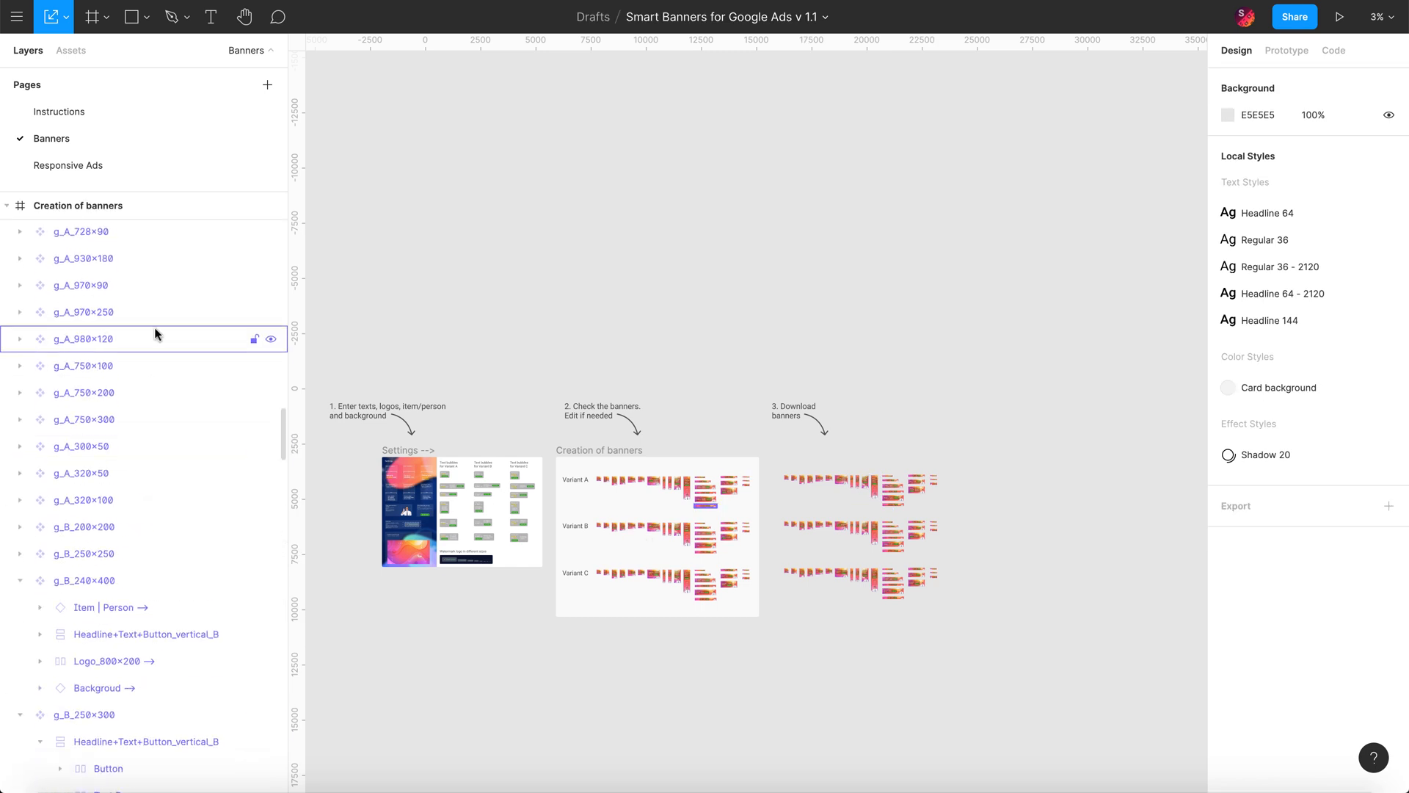
pyautogui.click(154, 526)
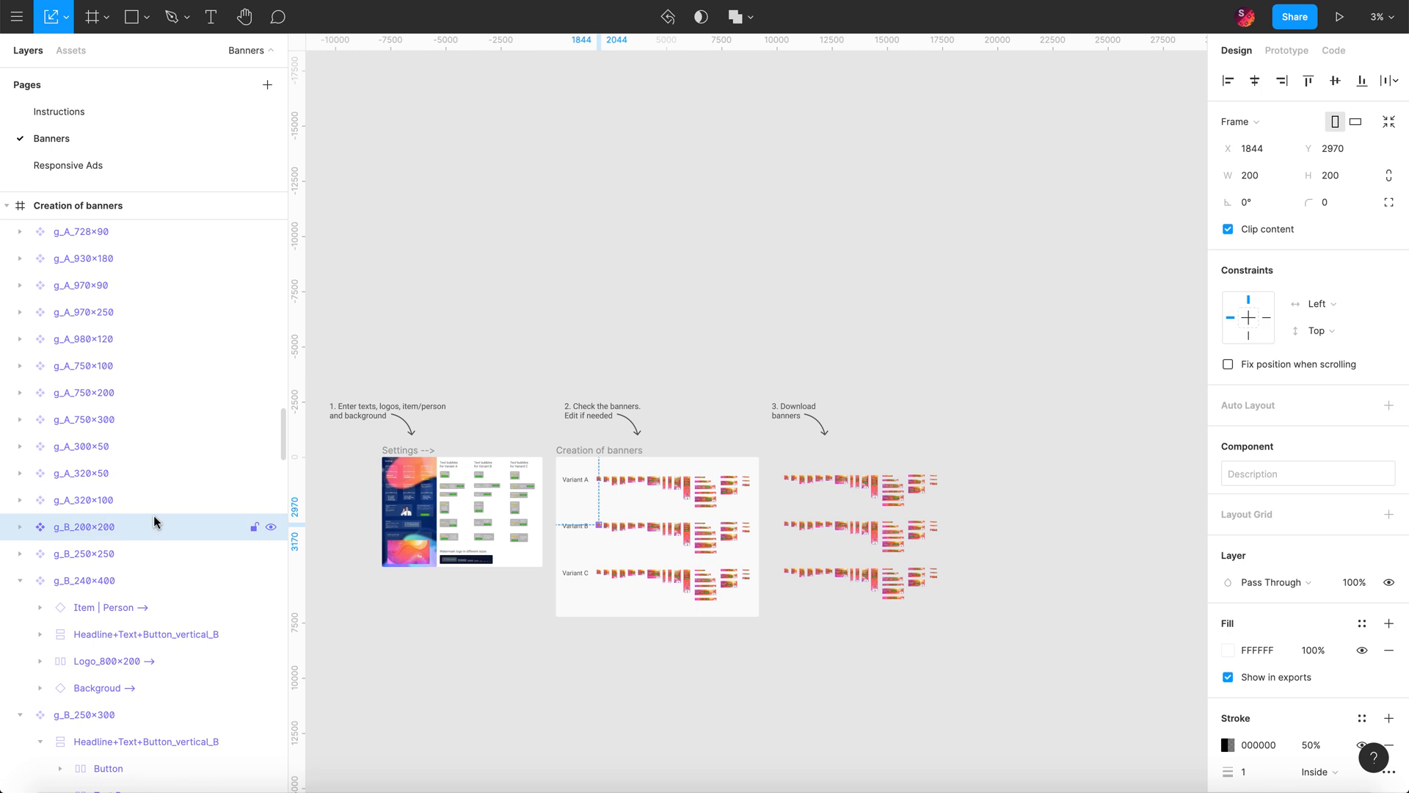
pyautogui.keyDown('shift'); pyautogui.click(144, 335); pyautogui.keyUp('shift')
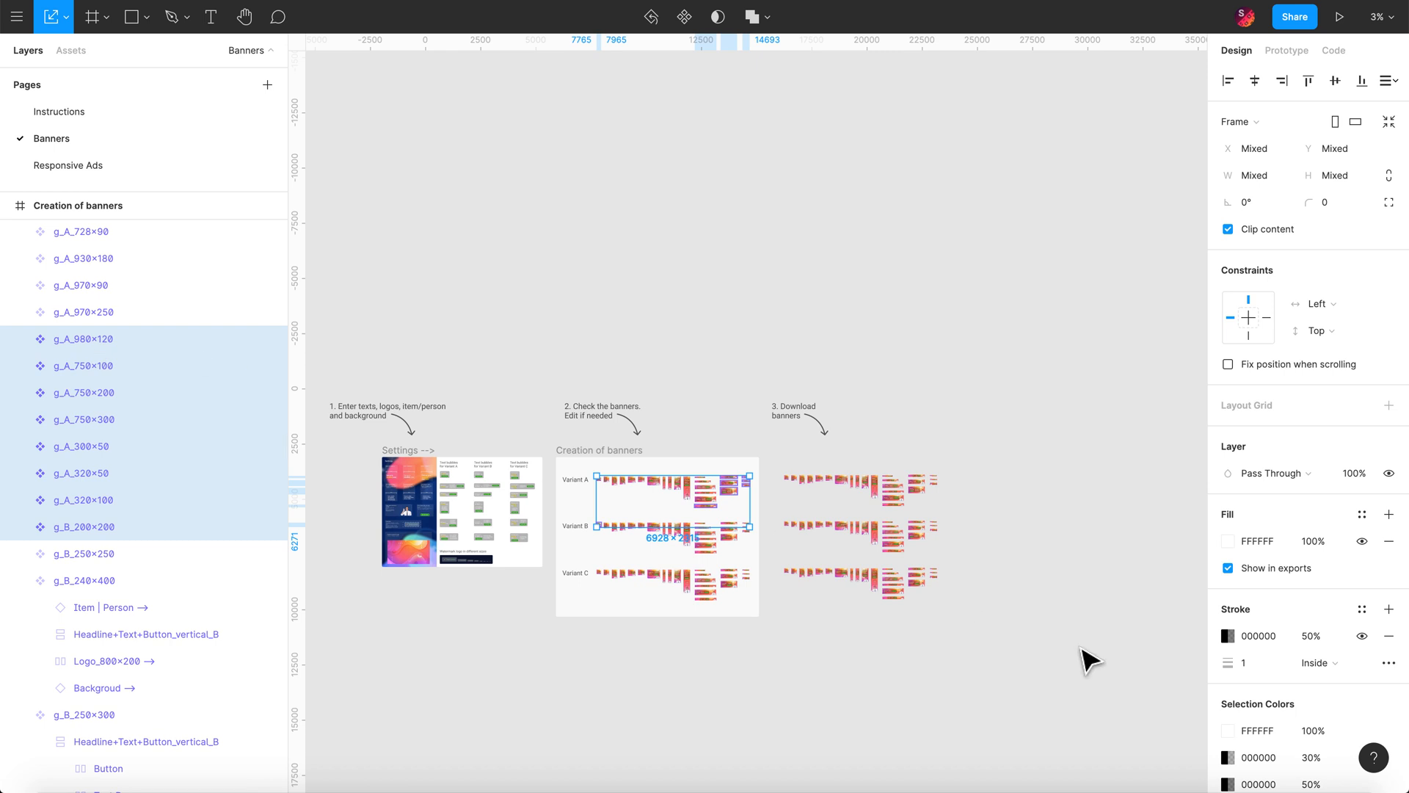
pyautogui.click(1005, 646)
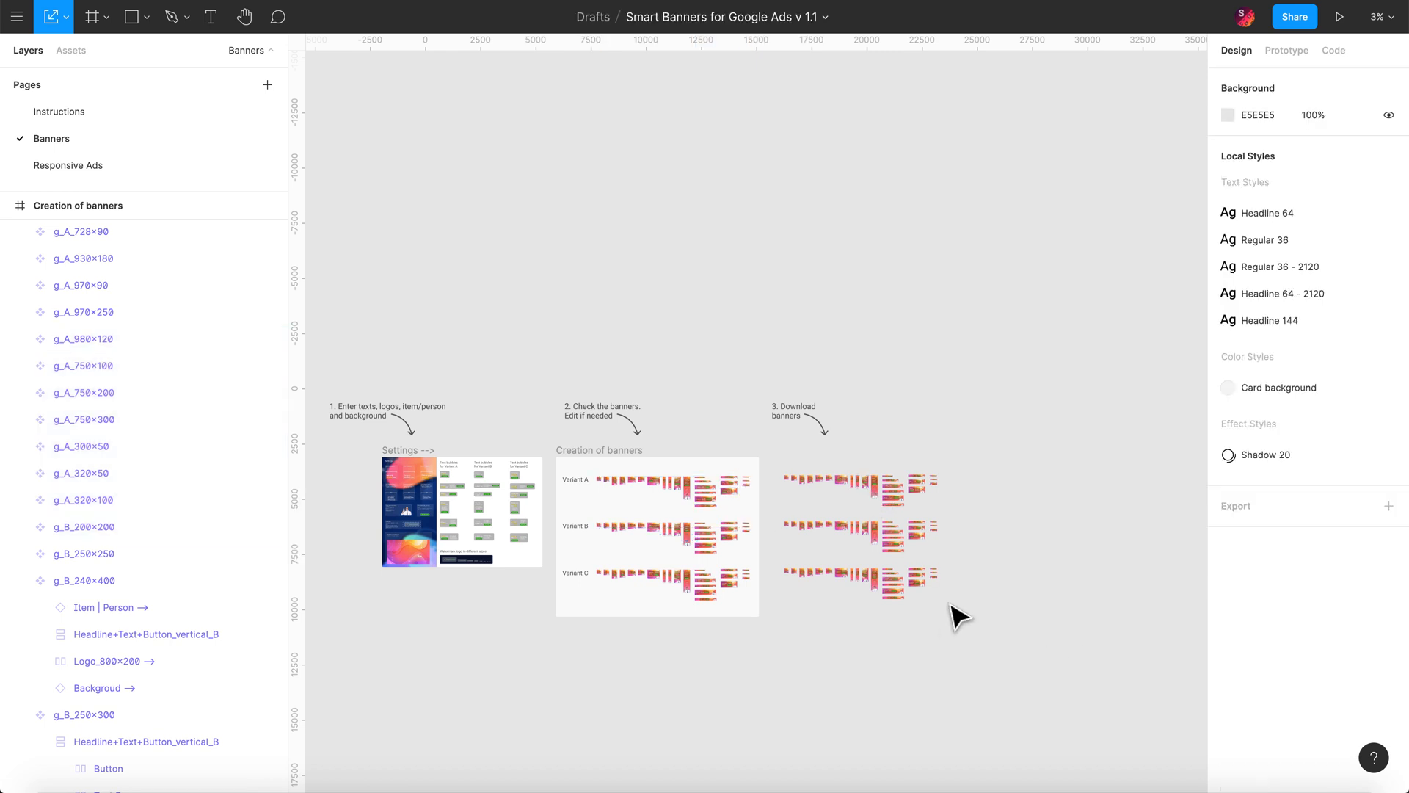
pyautogui.keyDown('ctrl'); pyautogui.scroll(5, 749, 449); pyautogui.keyUp('ctrl')
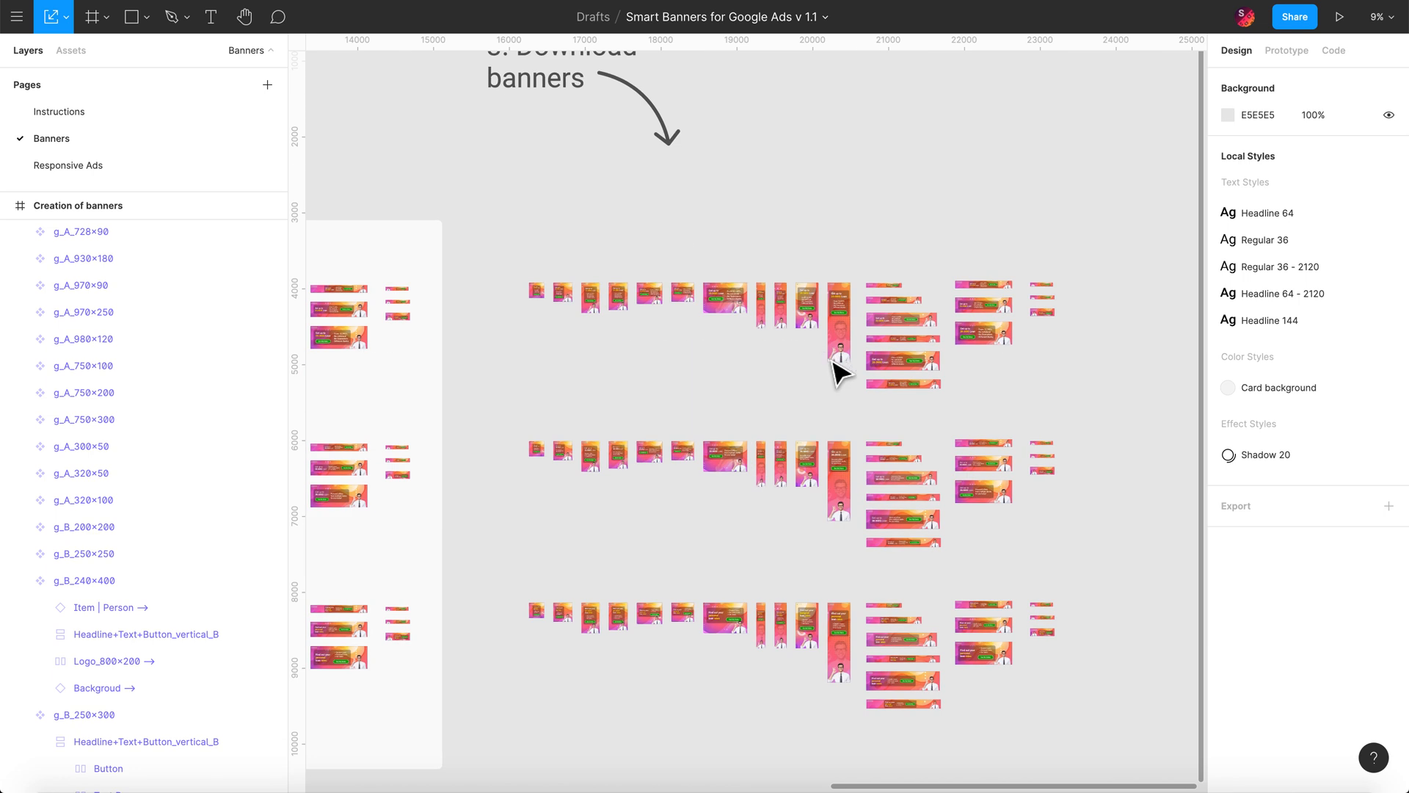
pyautogui.keyDown('ctrl'); pyautogui.scroll(-2, 903, 289); pyautogui.keyUp('ctrl')
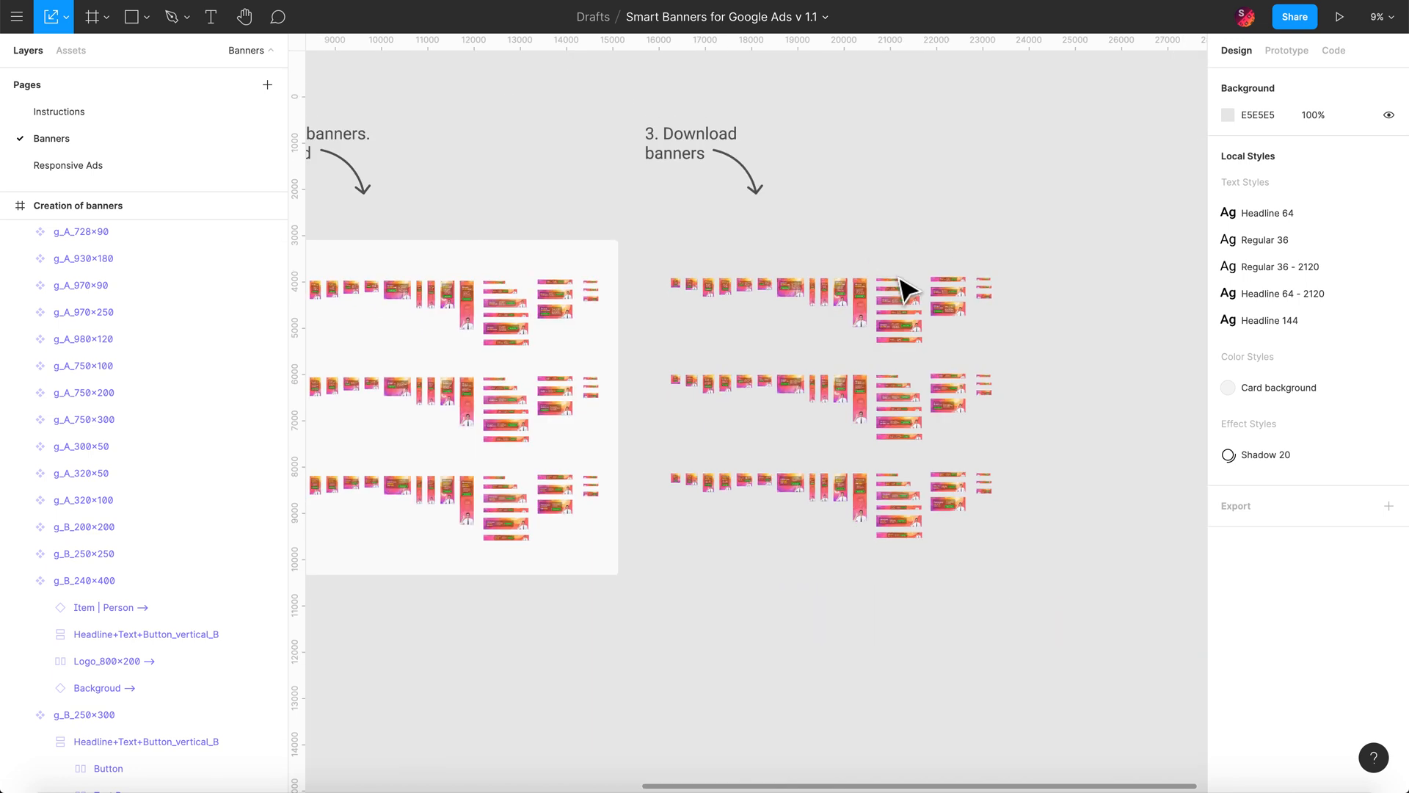
pyautogui.hscroll(-10, 822, 266)
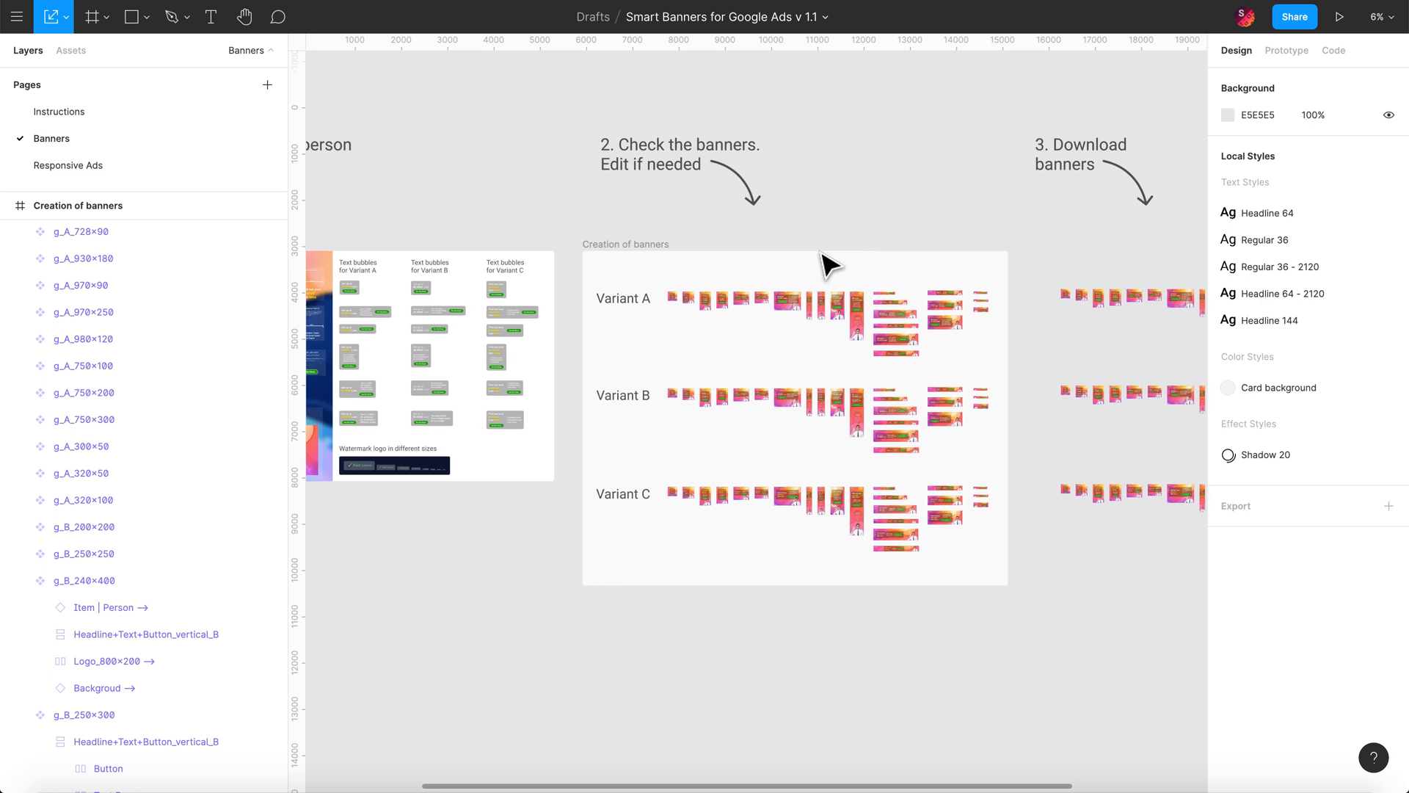
pyautogui.hscroll(-6, 828, 263)
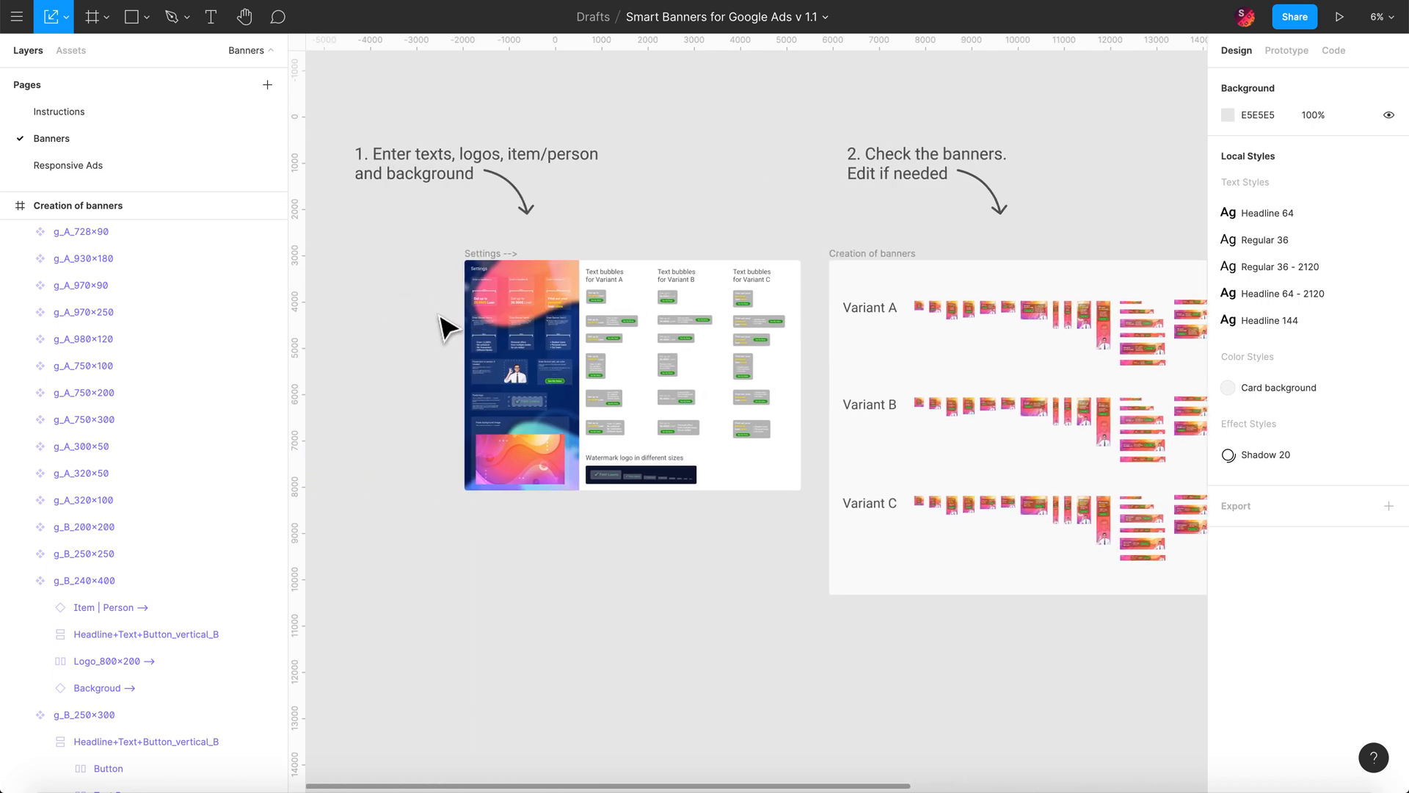
pyautogui.keyDown('ctrl'); pyautogui.scroll(2, 439, 325); pyautogui.keyUp('ctrl')
# Step: Zoom into the Settings board, scroll through its input cards, and focus on Headline A
pyautogui.keyDown('ctrl'); pyautogui.scroll(3, 438, 325); pyautogui.keyUp('ctrl')
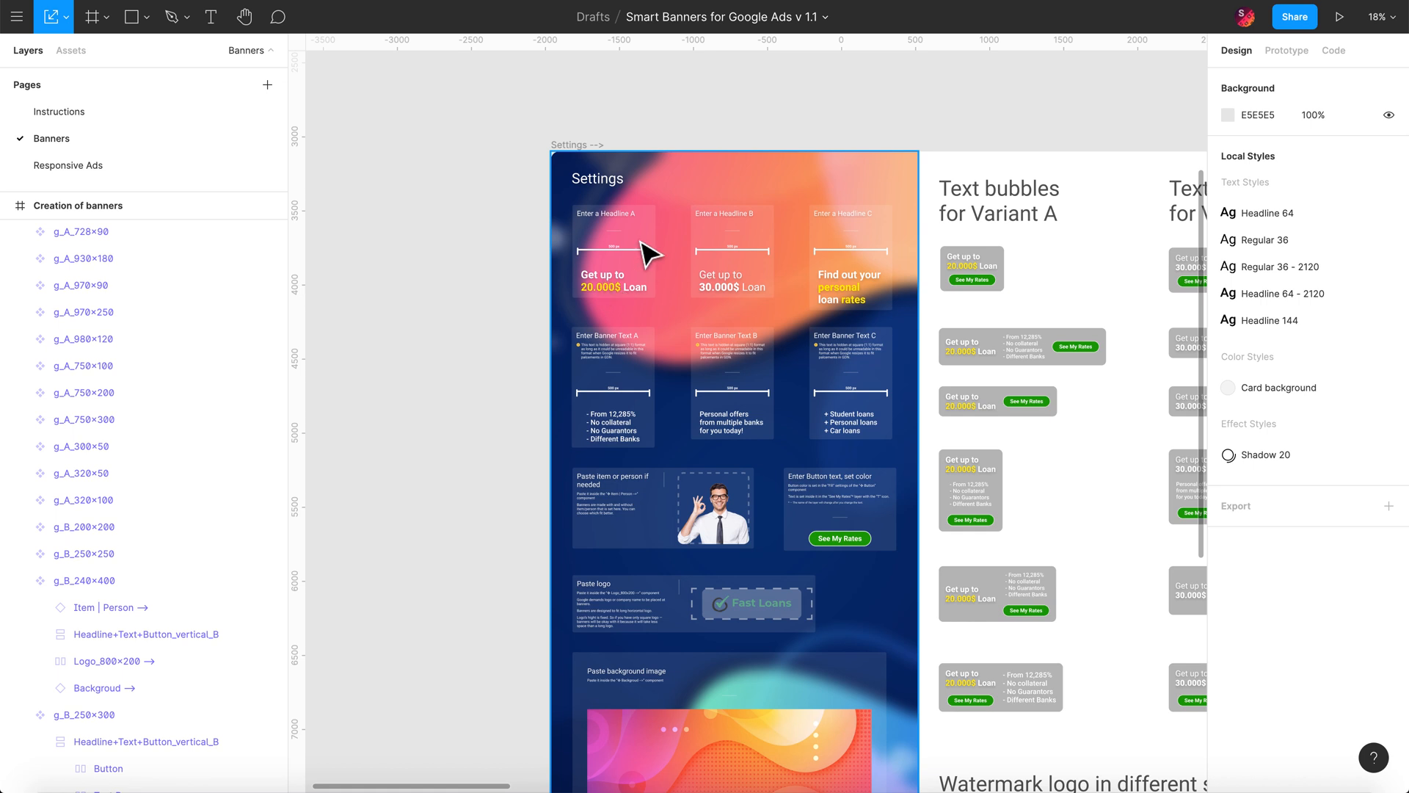
pyautogui.keyDown('ctrl'); pyautogui.scroll(3, 646, 251); pyautogui.keyUp('ctrl')
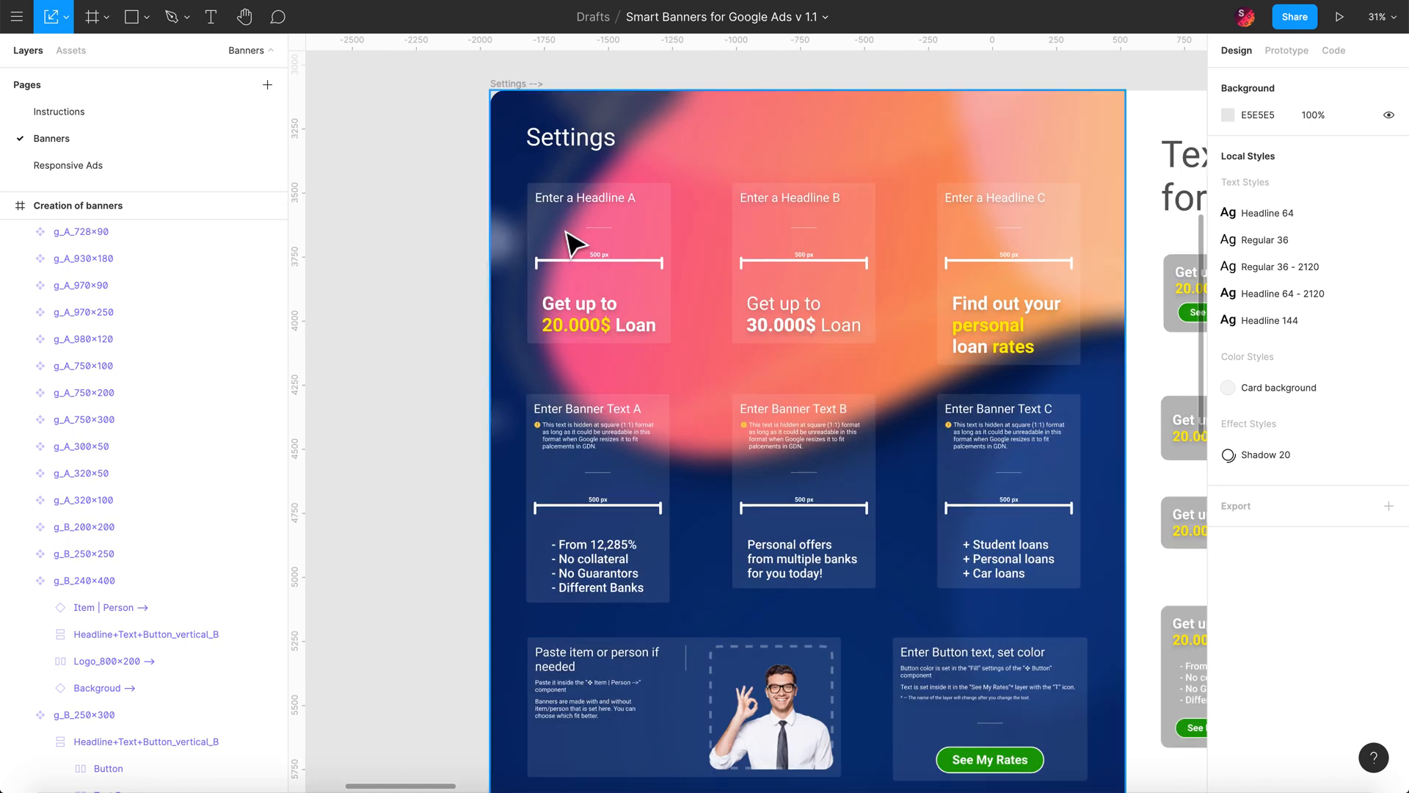
pyautogui.scroll(-3, 527, 433)
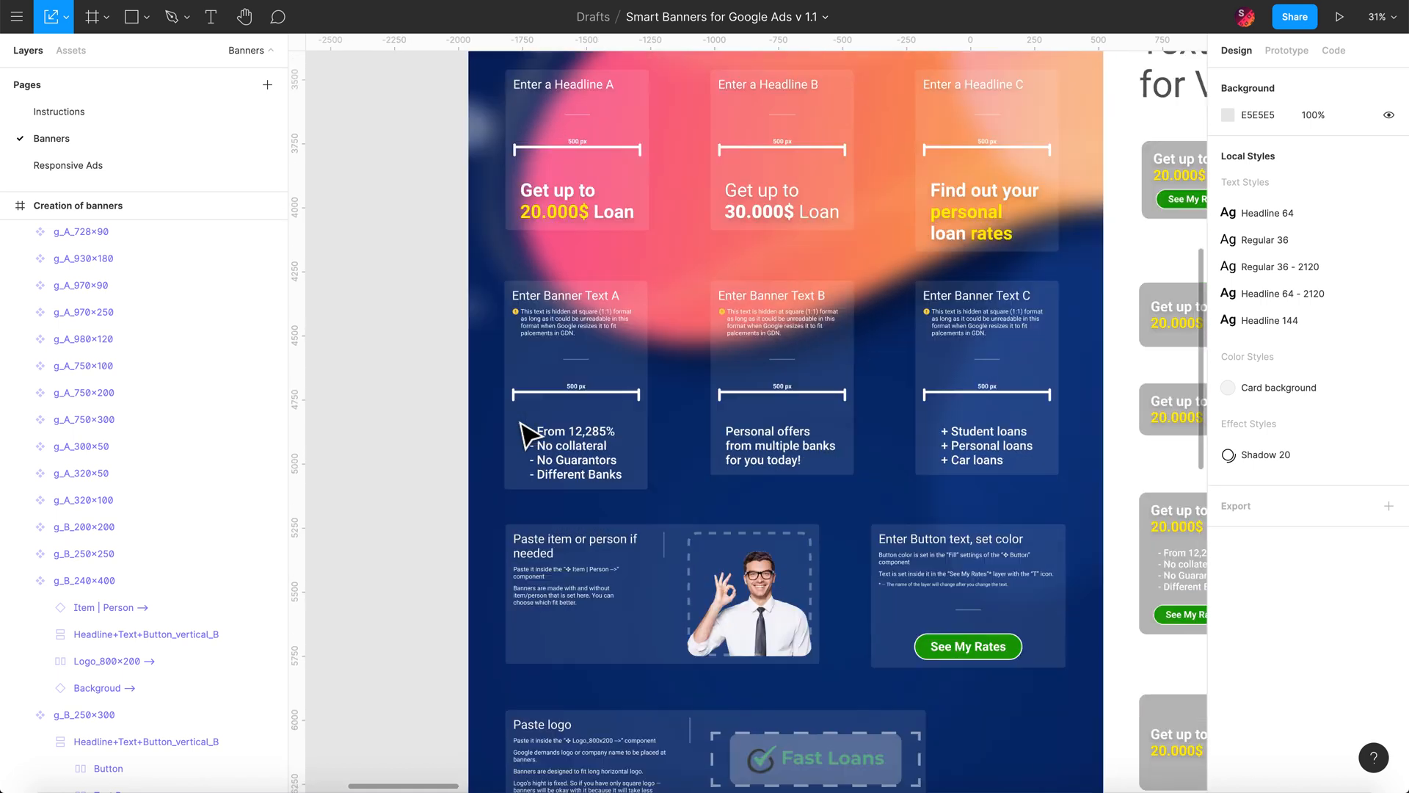
pyautogui.scroll(-5, 555, 571)
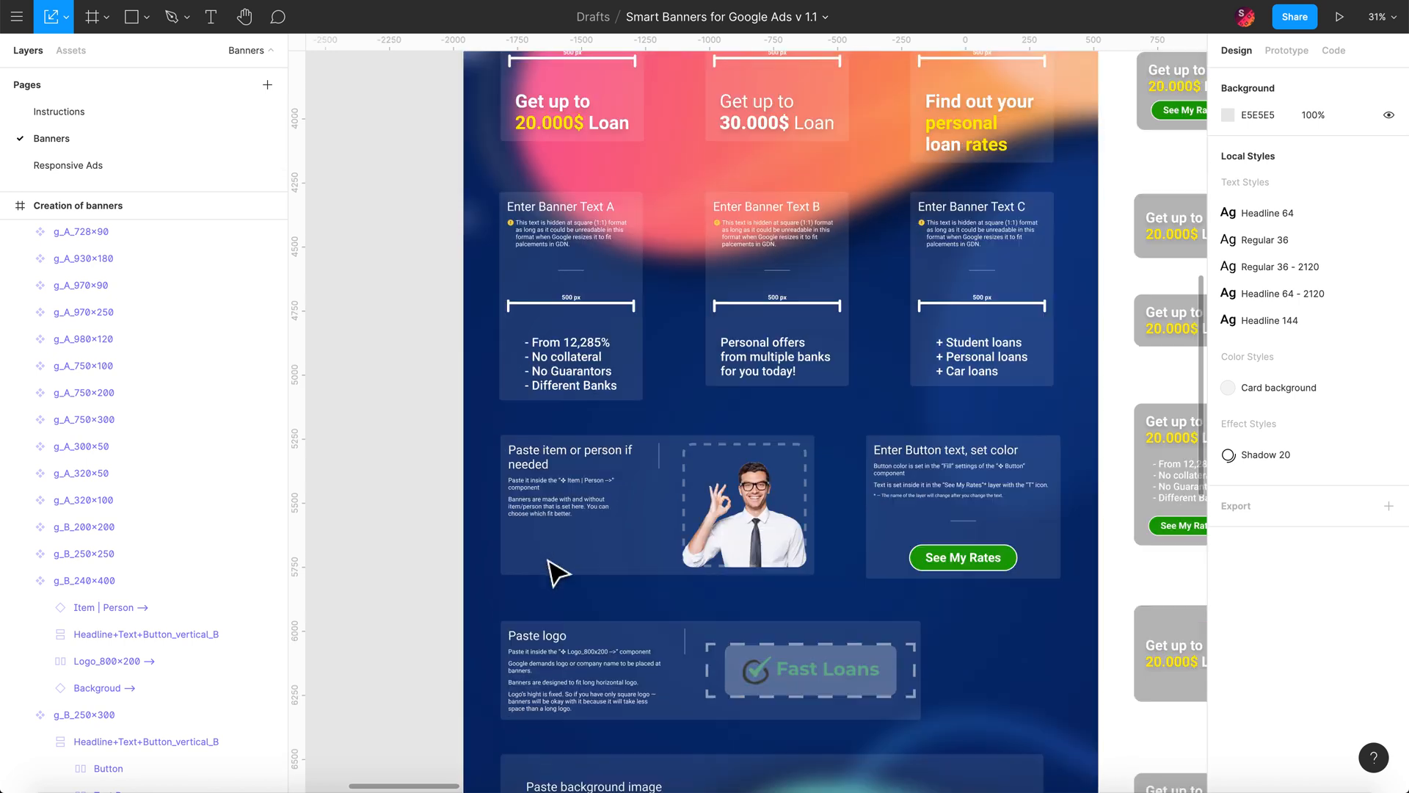
pyautogui.scroll(-4, 753, 591)
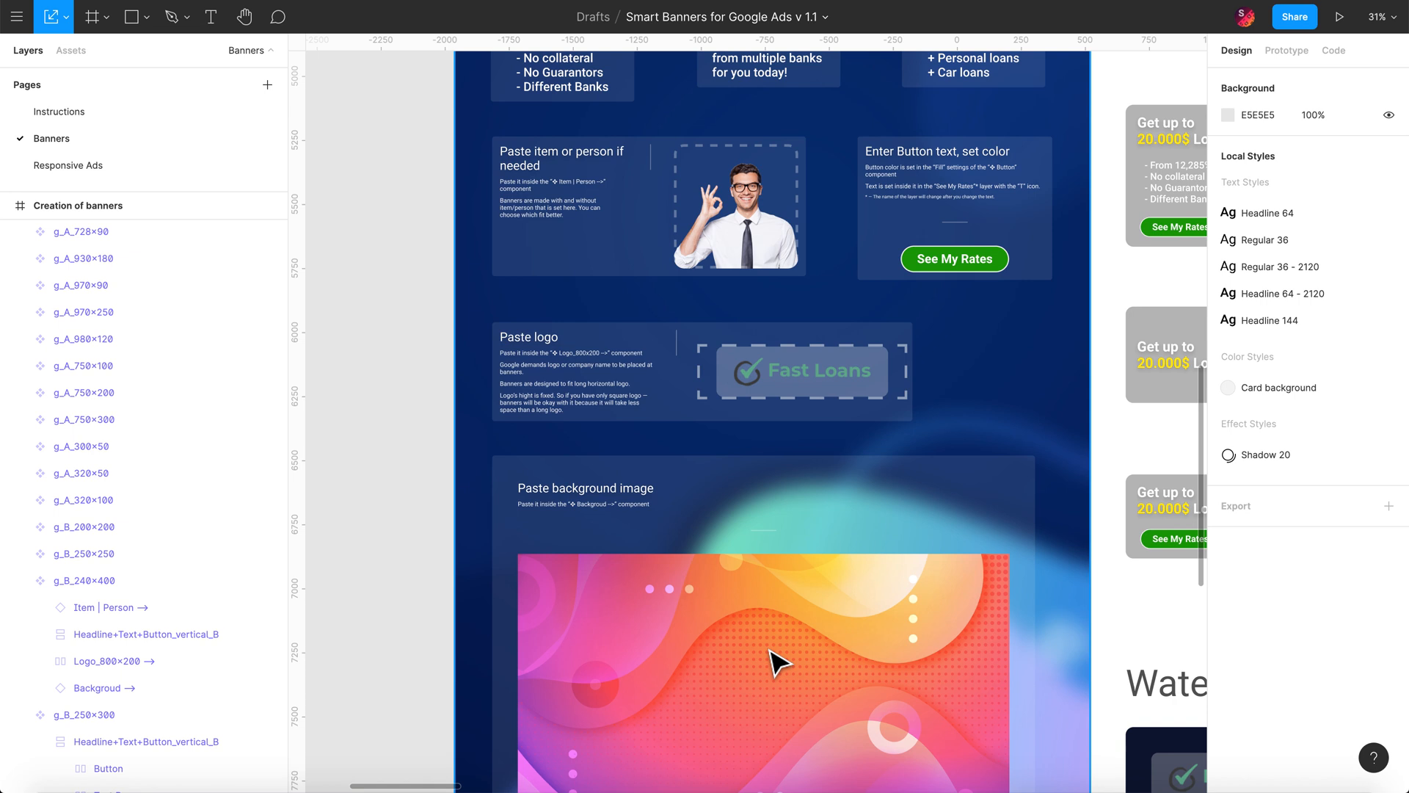
pyautogui.scroll(-5, 779, 679)
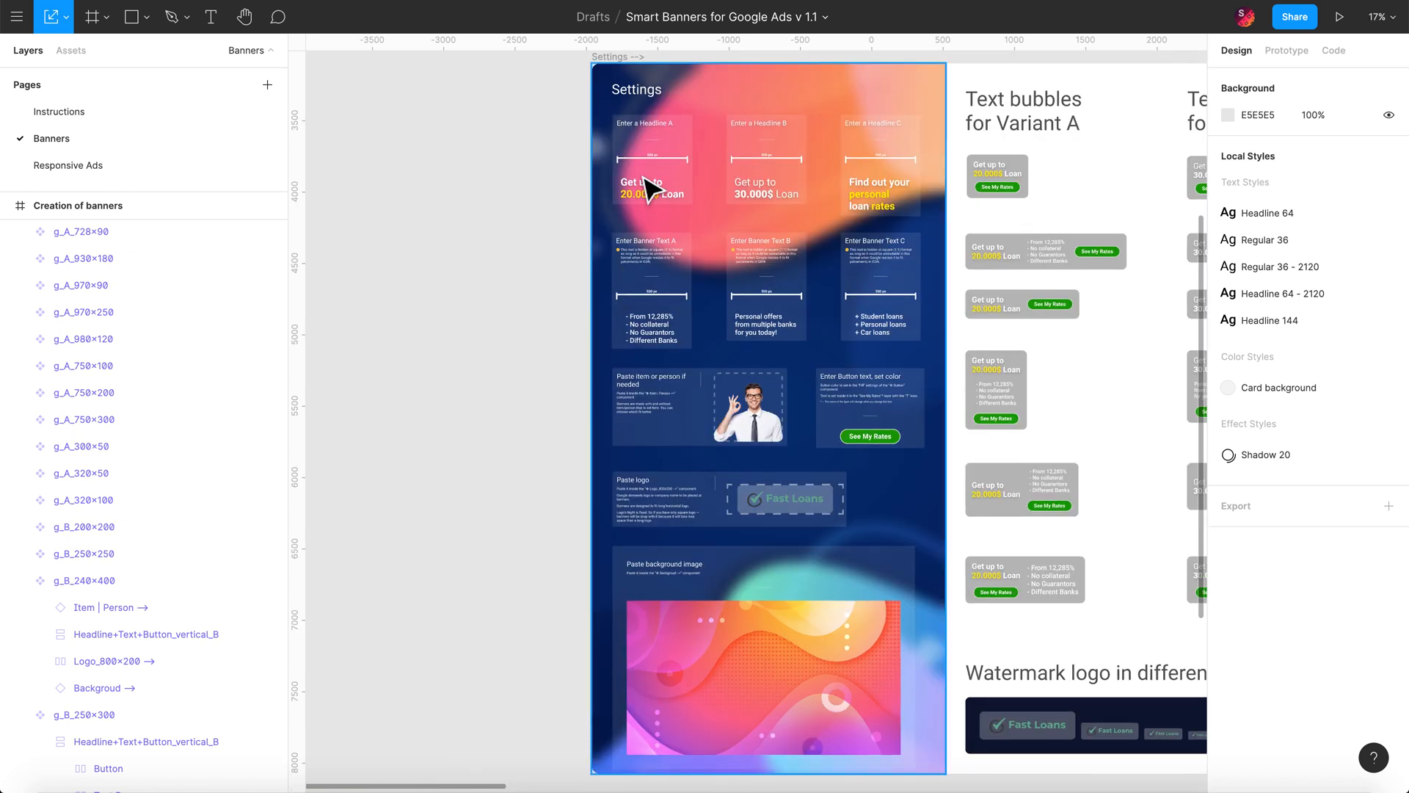
pyautogui.scroll(5, 646, 177)
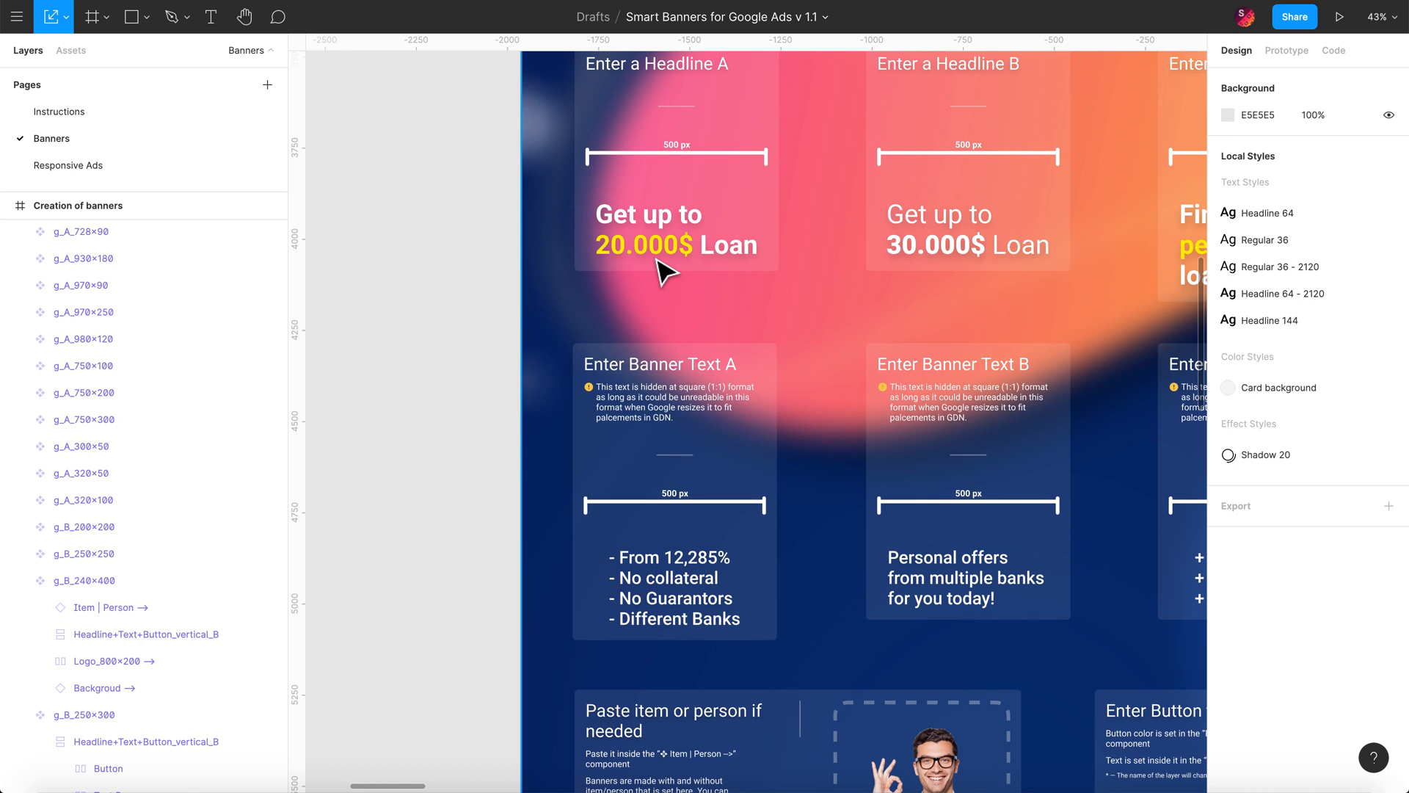
# Step: Change Headline A from 20.000$ to 'Get up to 70.000$ Loan' and check the Variant A bubbles
pyautogui.doubleClick(657, 259)
pyautogui.doubleClick(669, 262)
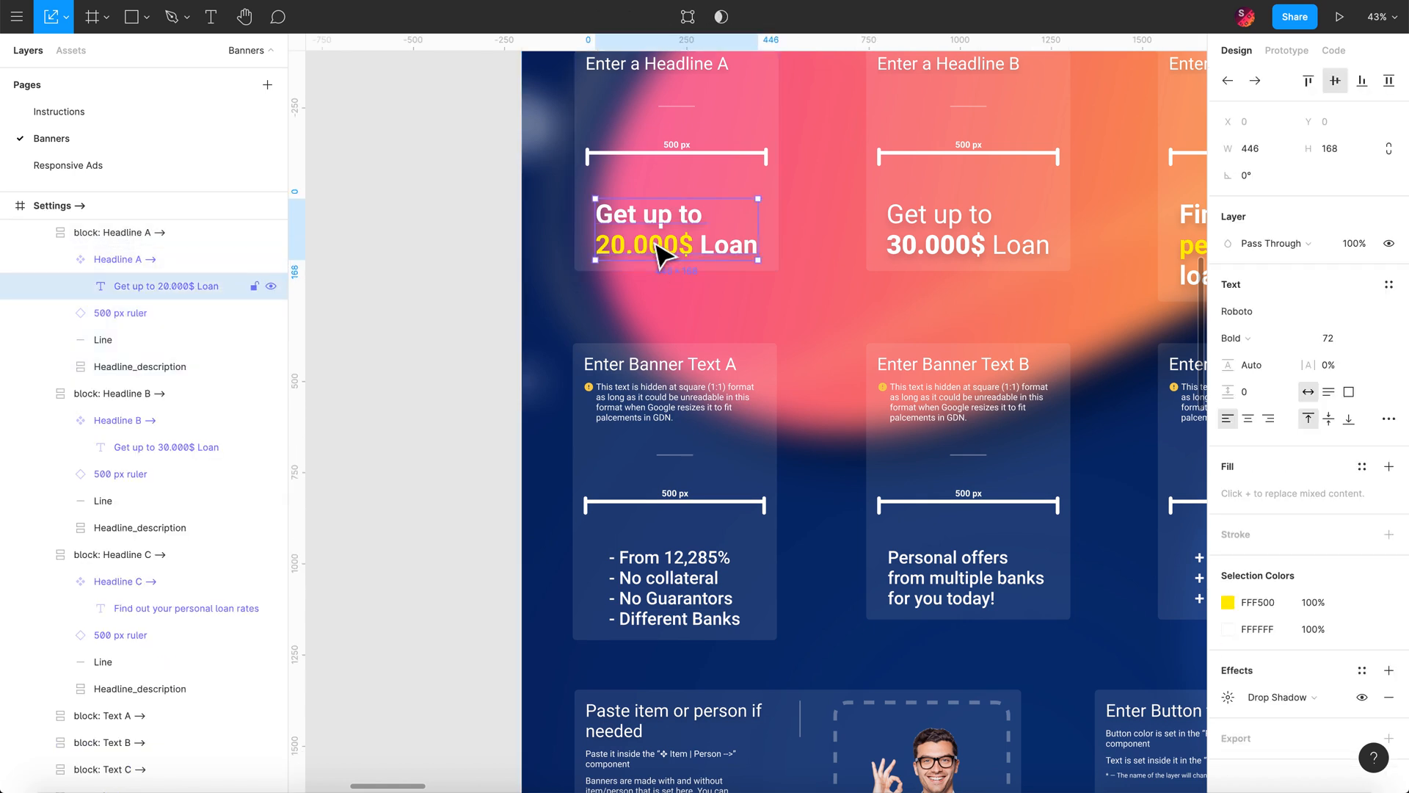
pyautogui.doubleClick(649, 238)
pyautogui.click(660, 219)
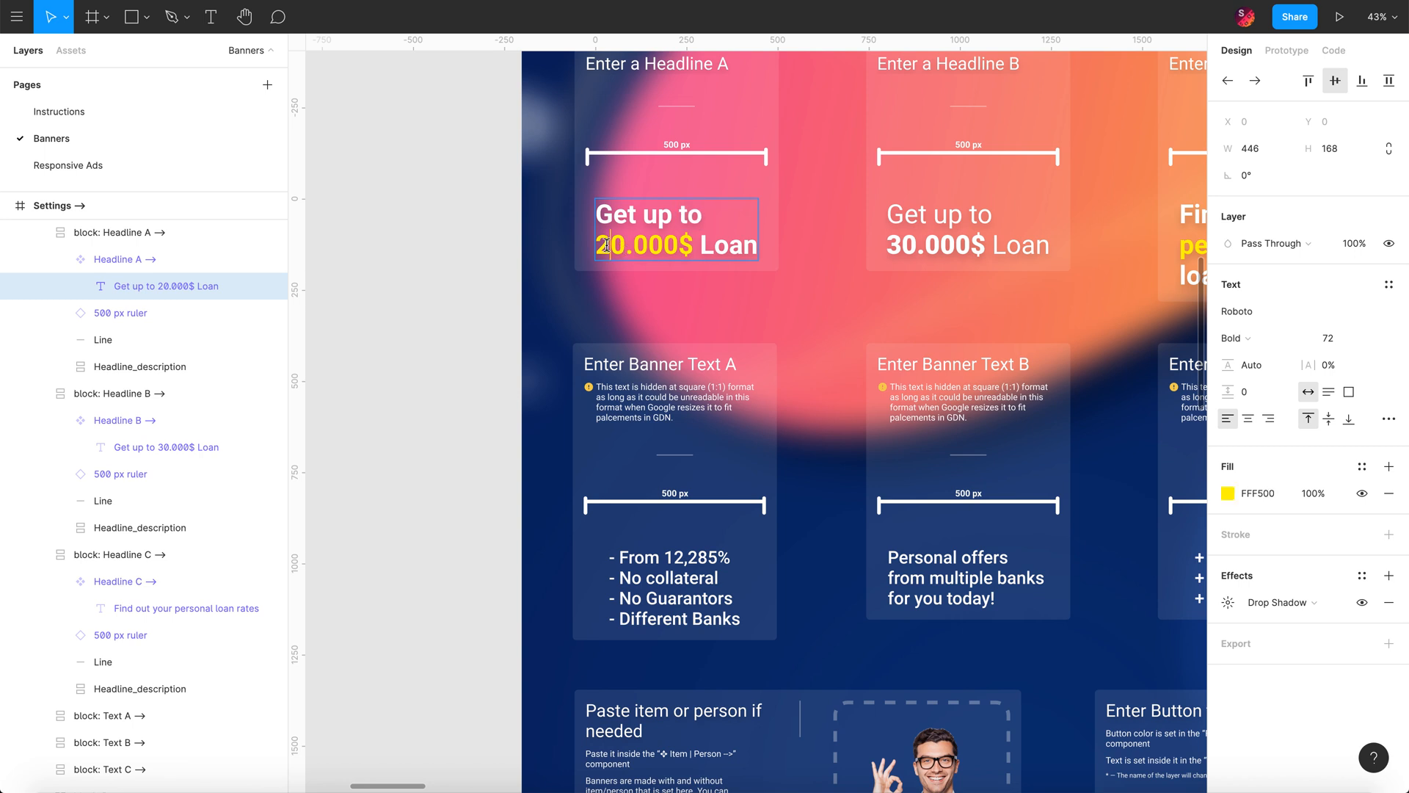
pyautogui.press('BackSpace')
pyautogui.write('7')
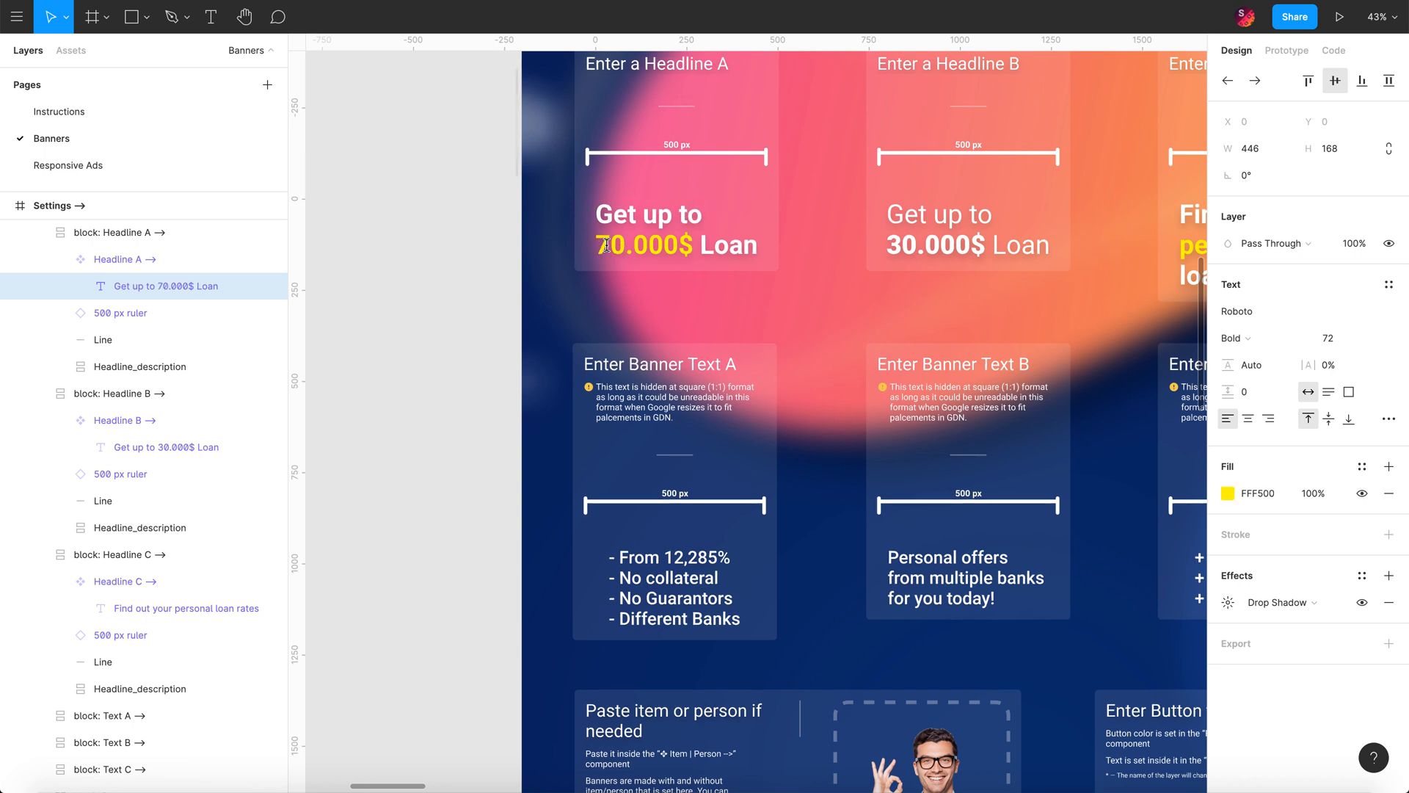
pyautogui.click(430, 308)
pyautogui.scroll(-10, 434, 308)
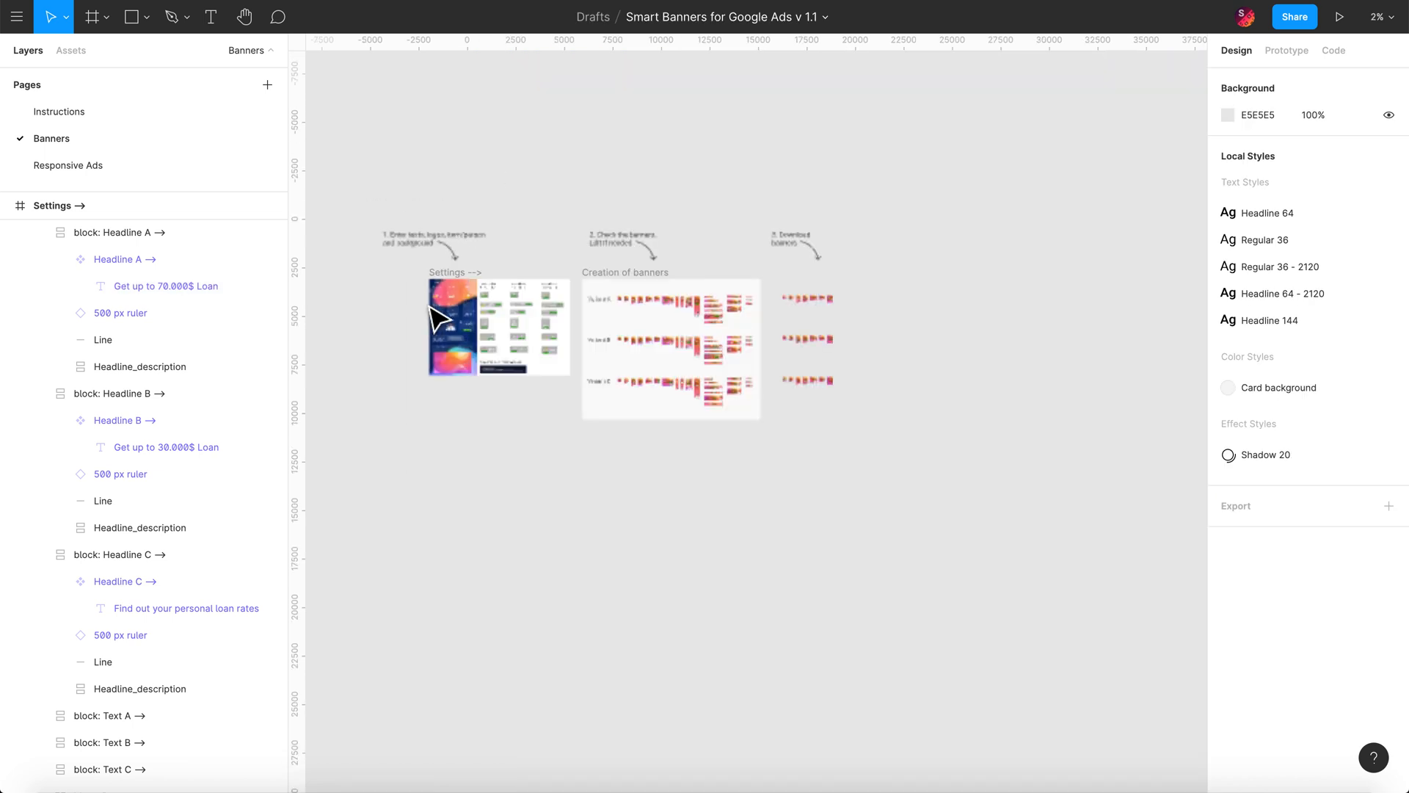
pyautogui.scroll(5, 459, 316)
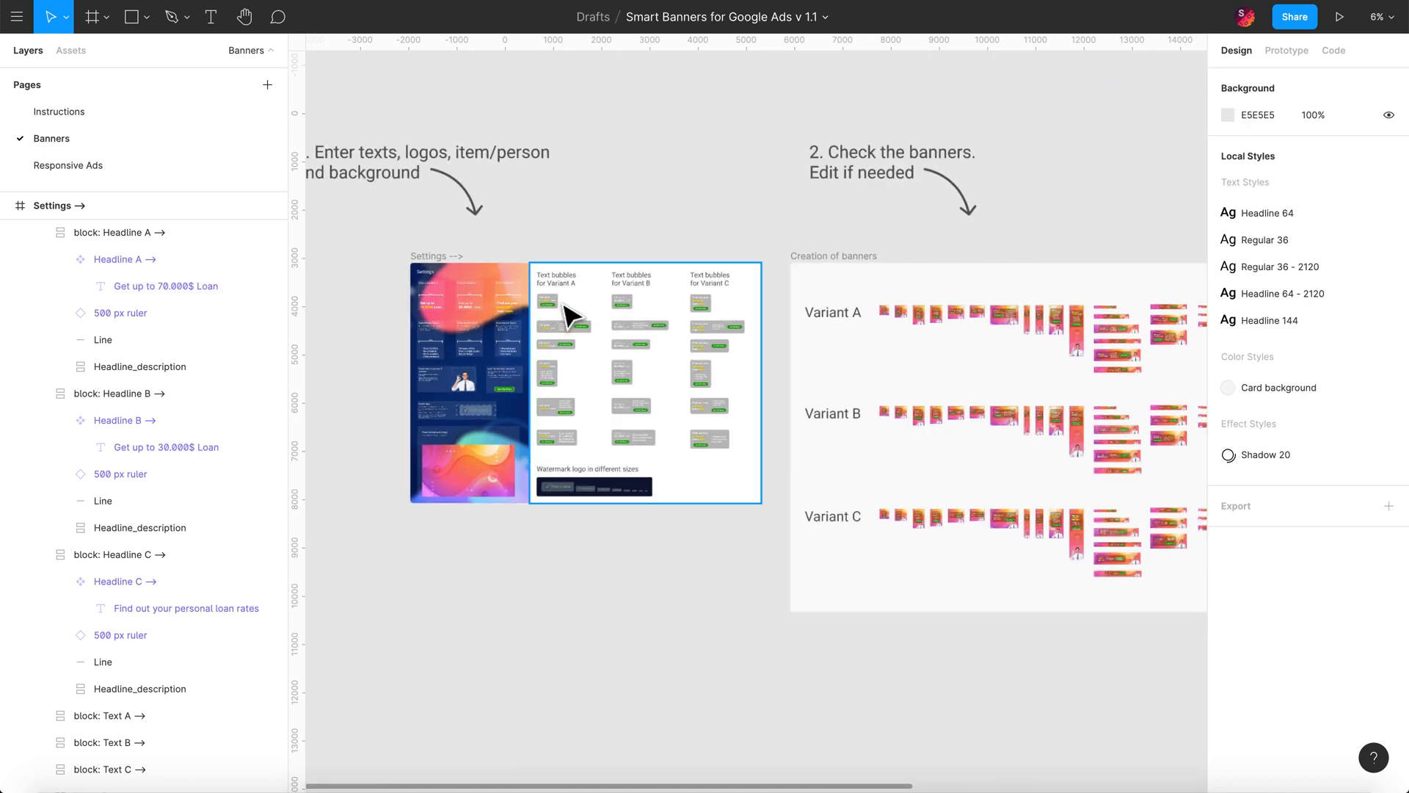
pyautogui.scroll(8, 569, 315)
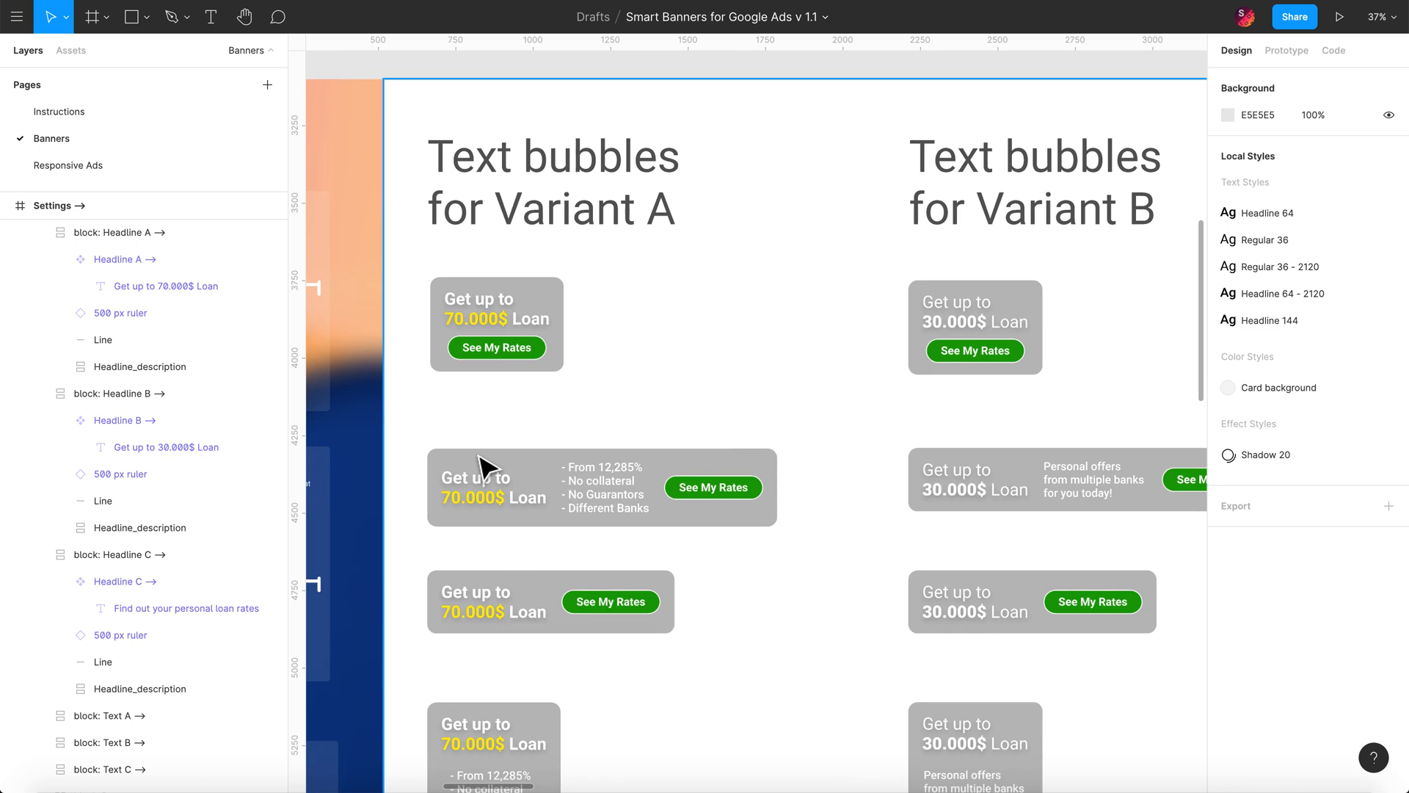
pyautogui.scroll(-6, 481, 468)
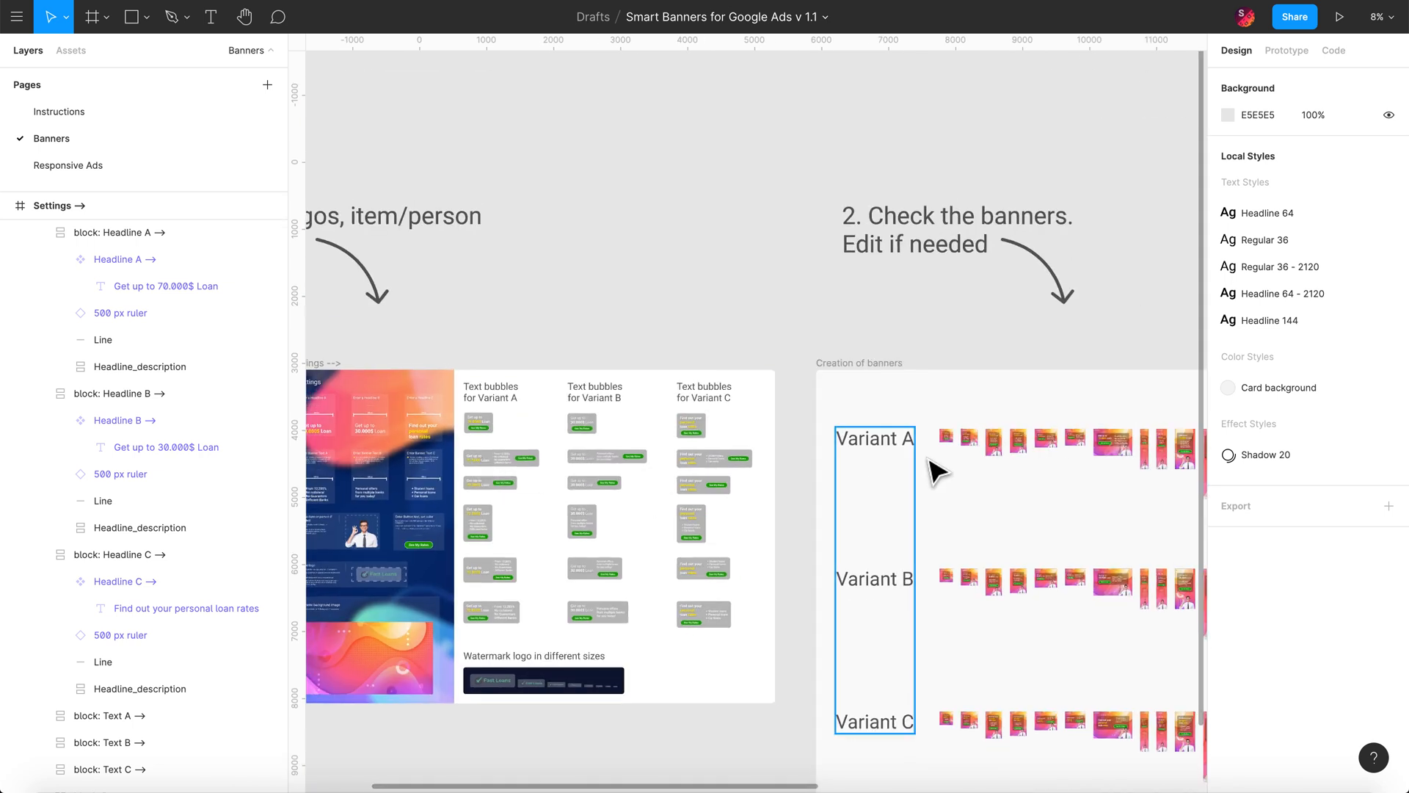
pyautogui.scroll(6, 1075, 468)
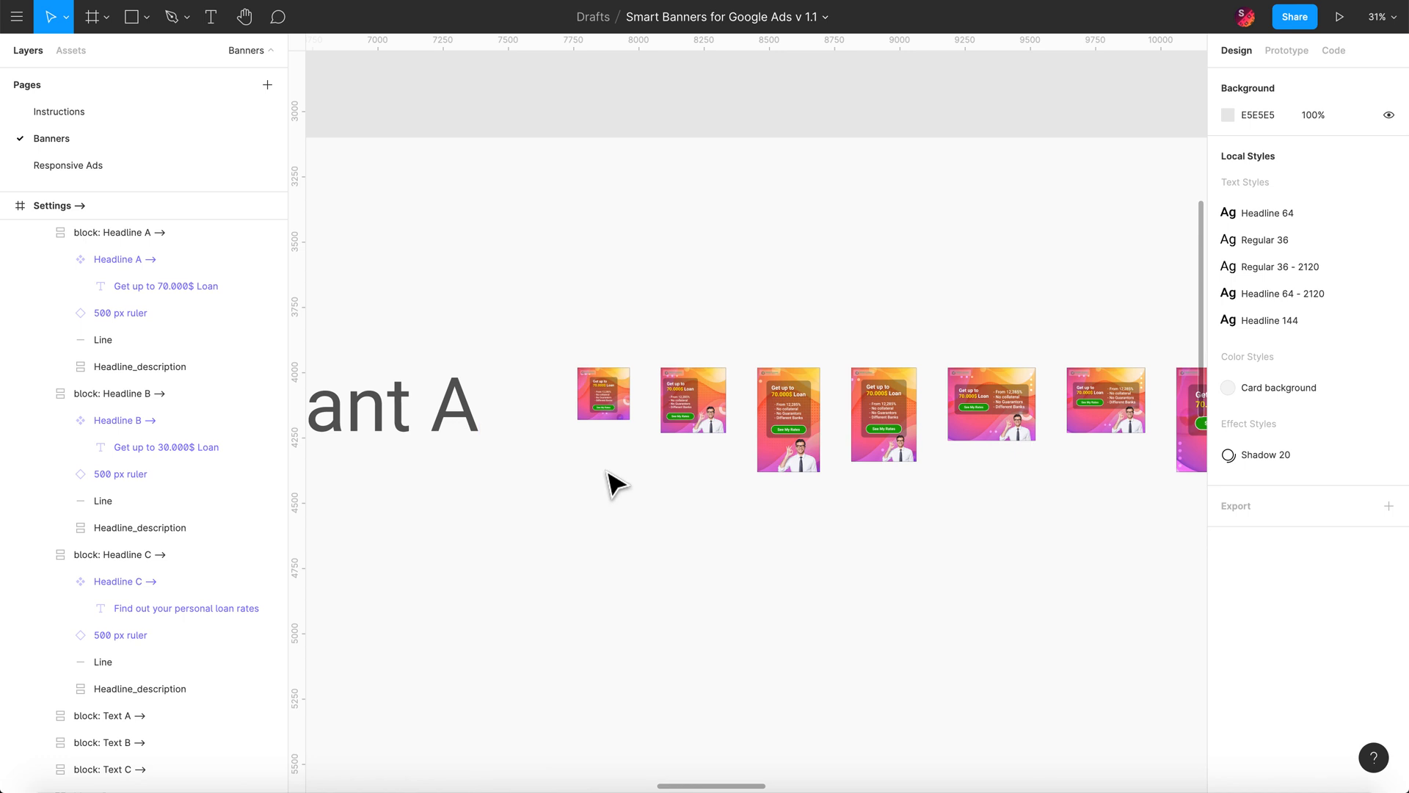
pyautogui.scroll(-2, 609, 473)
pyautogui.scroll(-1, 396, 451)
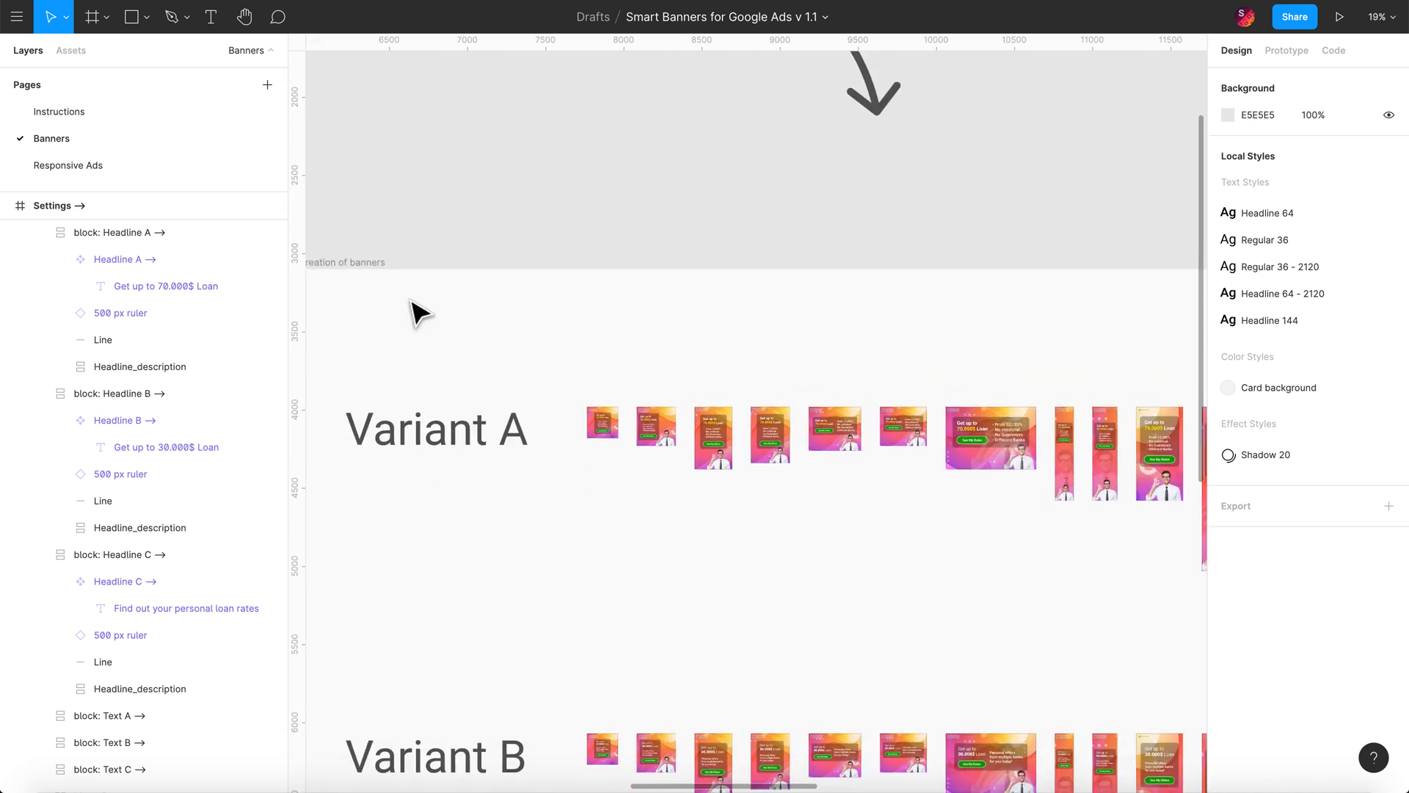
pyautogui.scroll(-4, 420, 312)
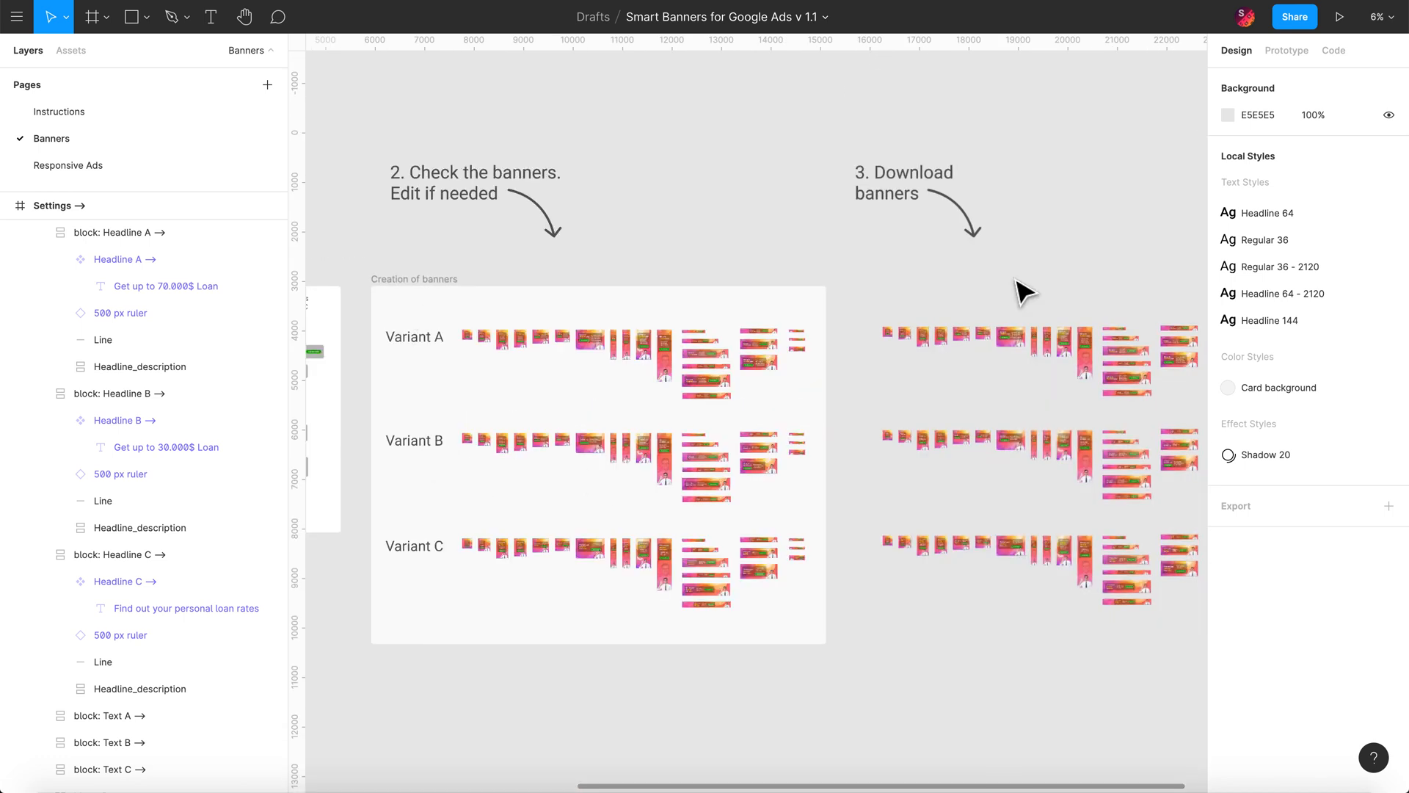
pyautogui.scroll(5, 1123, 338)
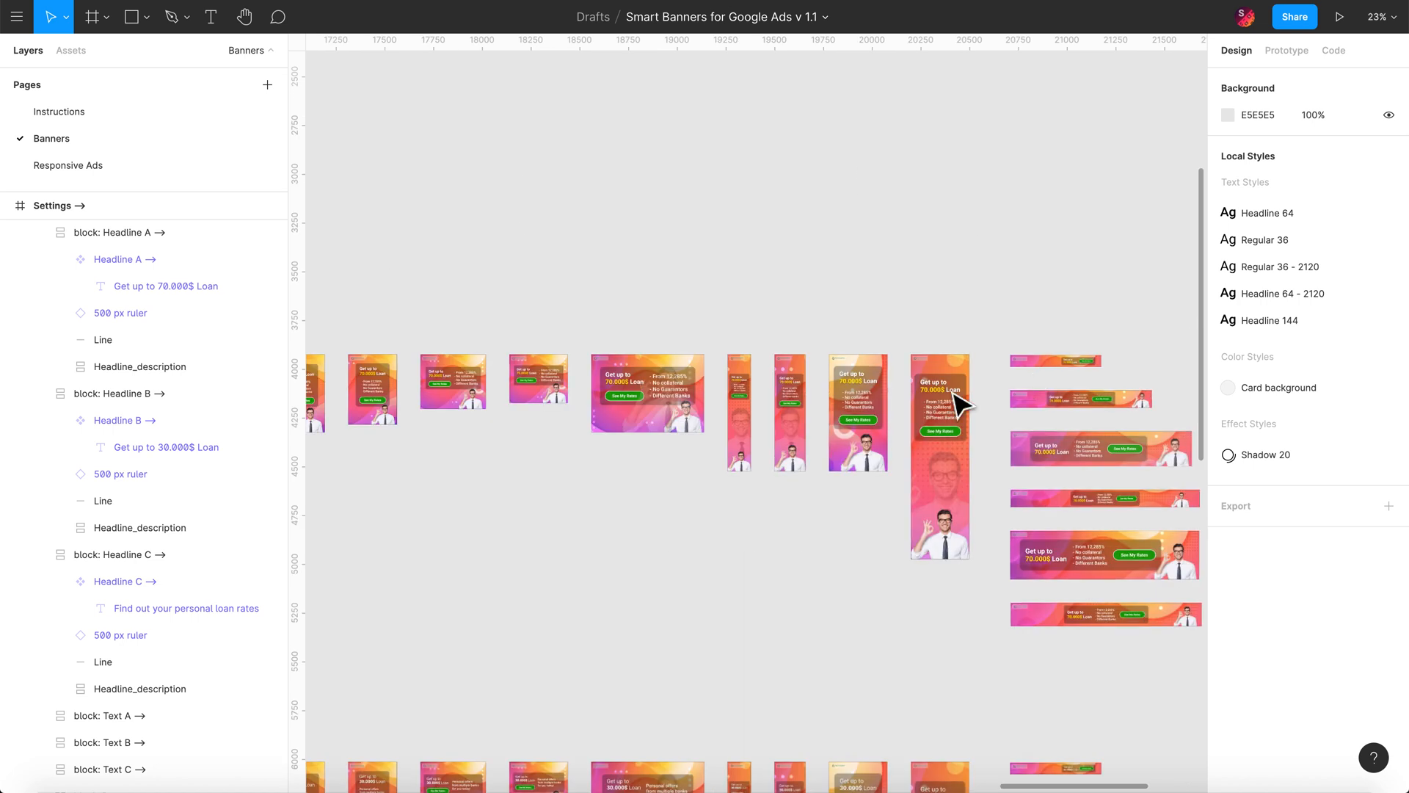
pyautogui.scroll(-3, 1082, 183)
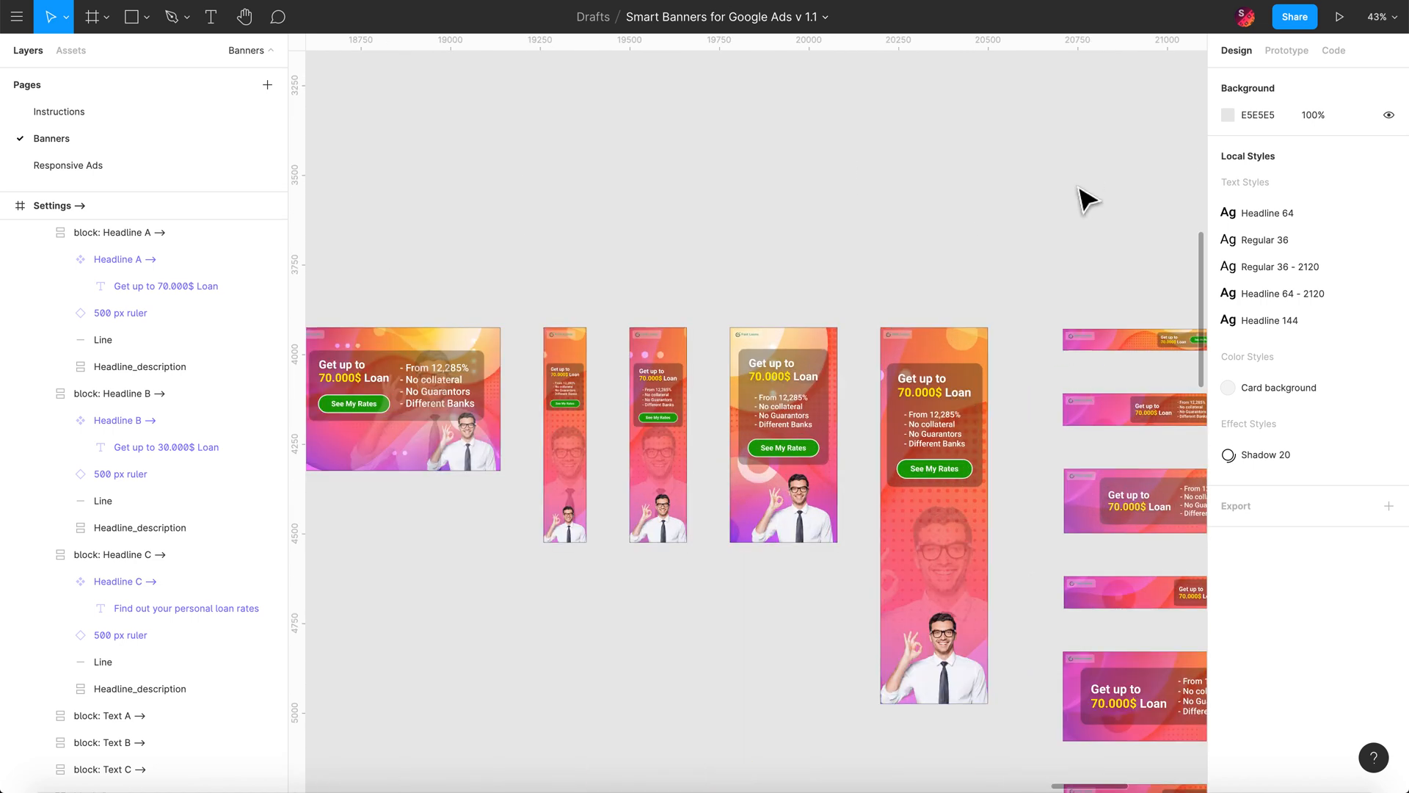
pyautogui.scroll(-2, 1083, 194)
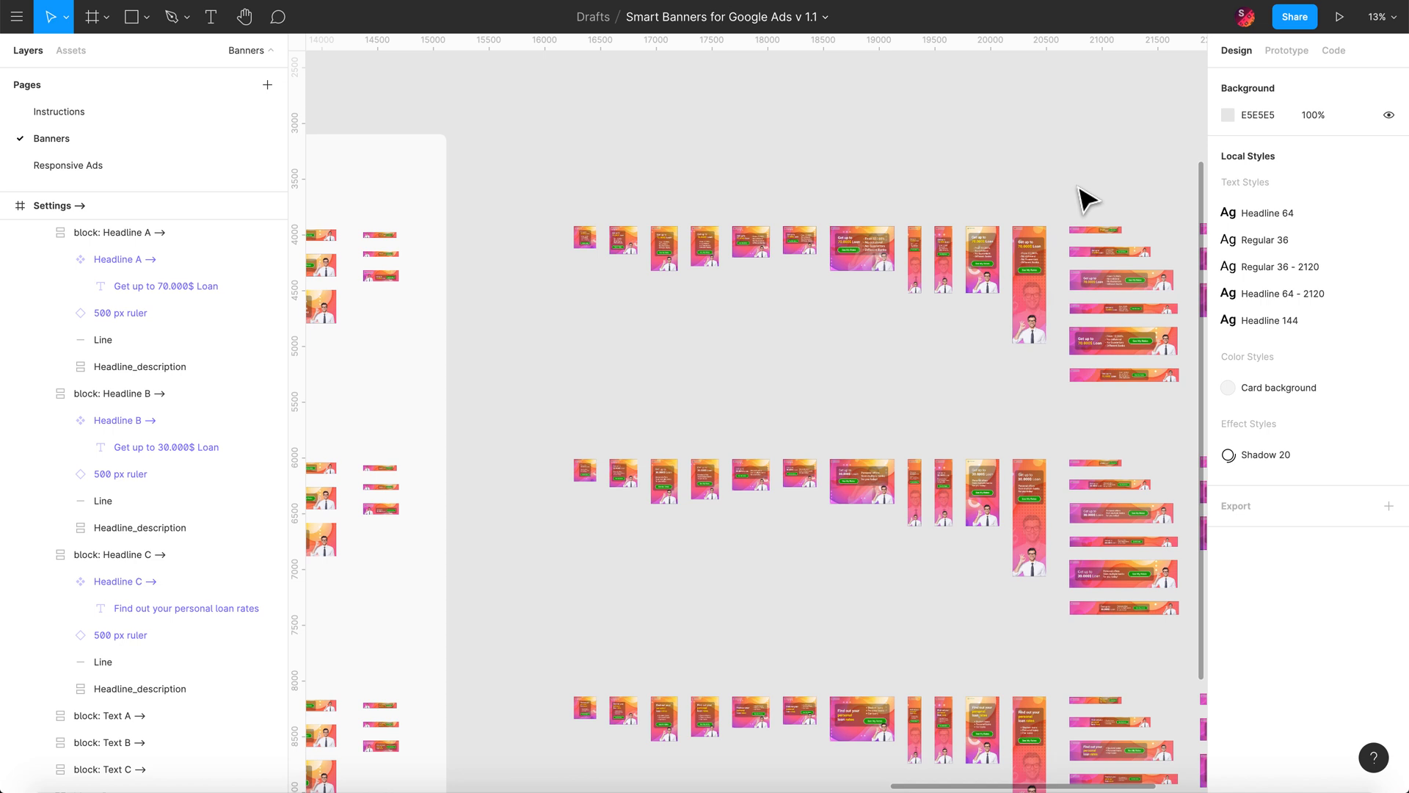
pyautogui.scroll(-3, 1087, 198)
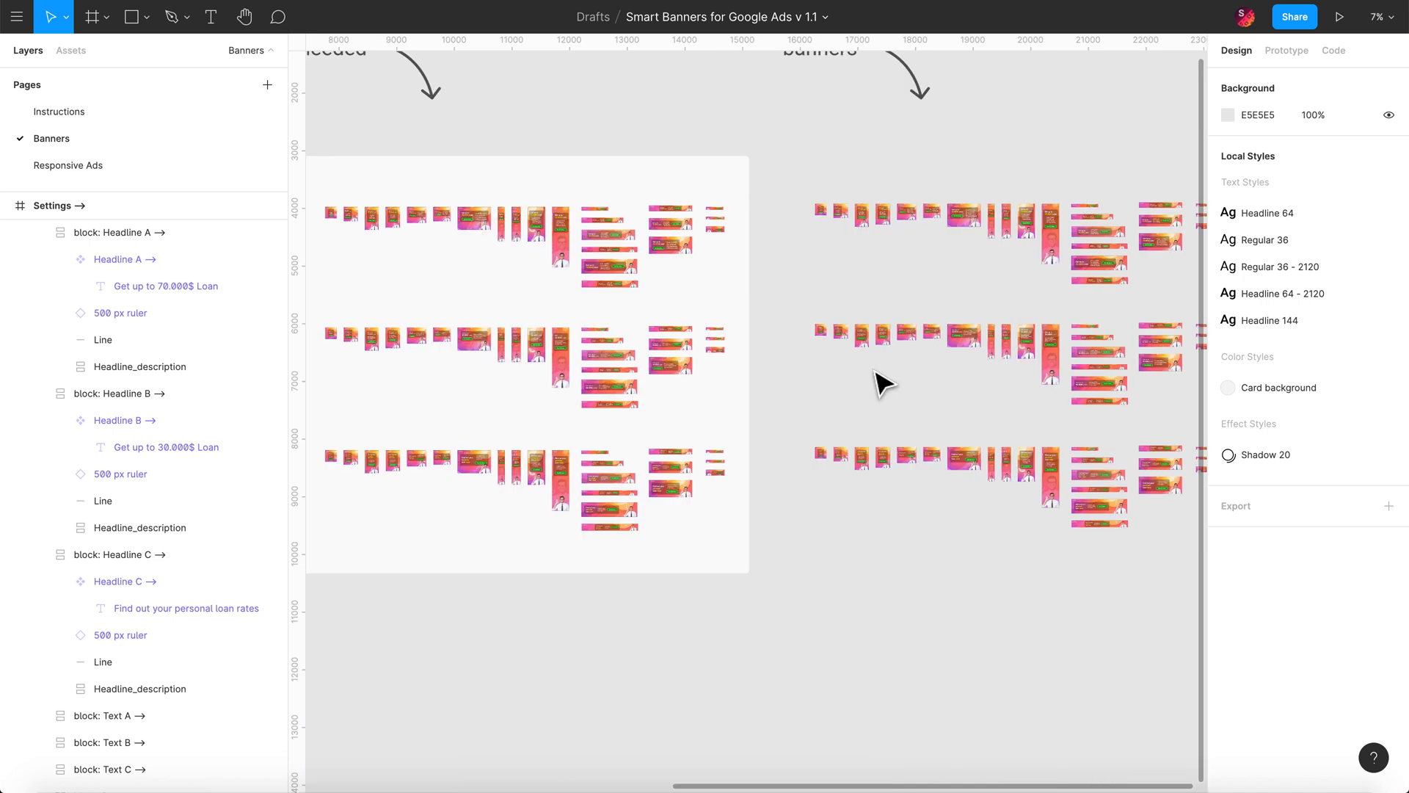
pyautogui.scroll(2, 881, 381)
pyautogui.hscroll(-4, 881, 381)
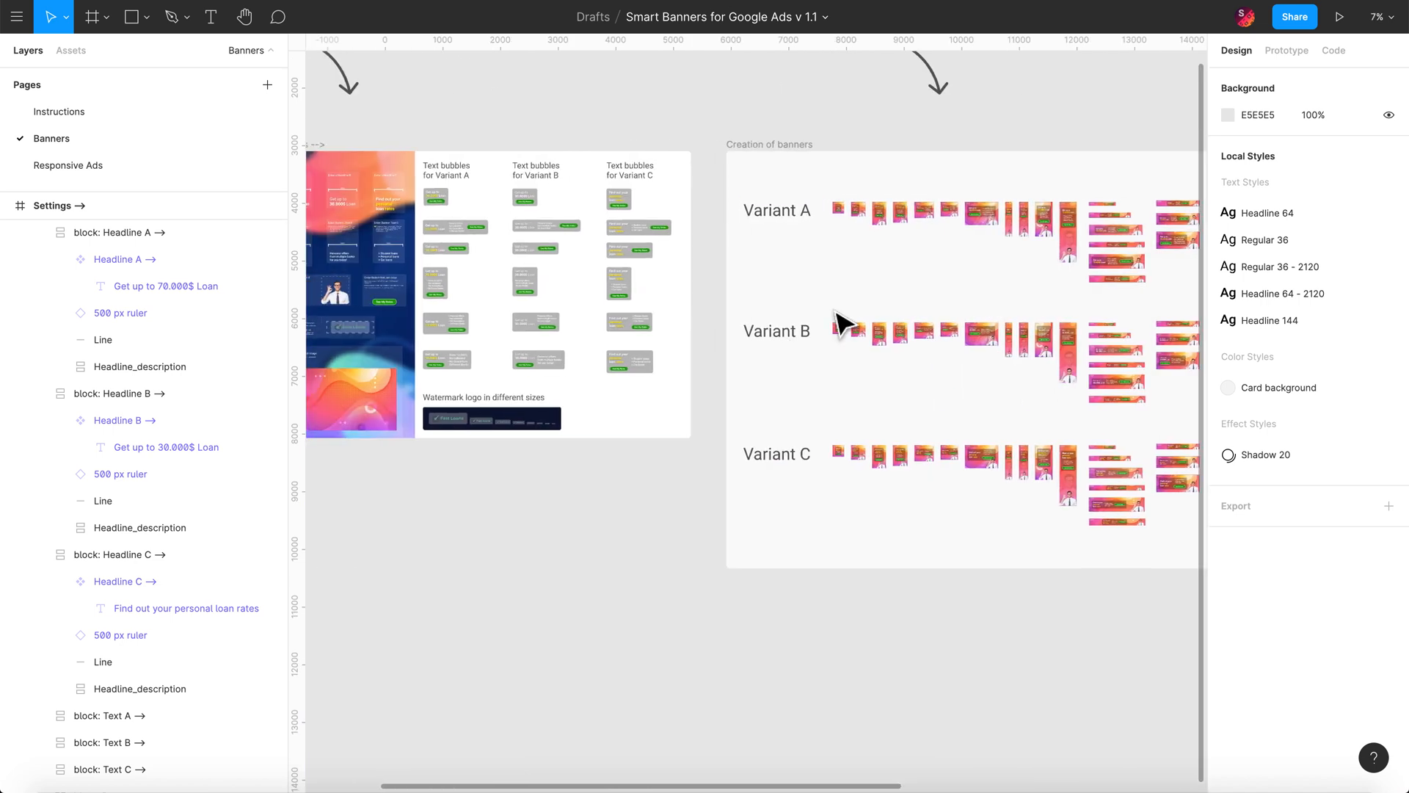
pyautogui.hscroll(-5, 387, 268)
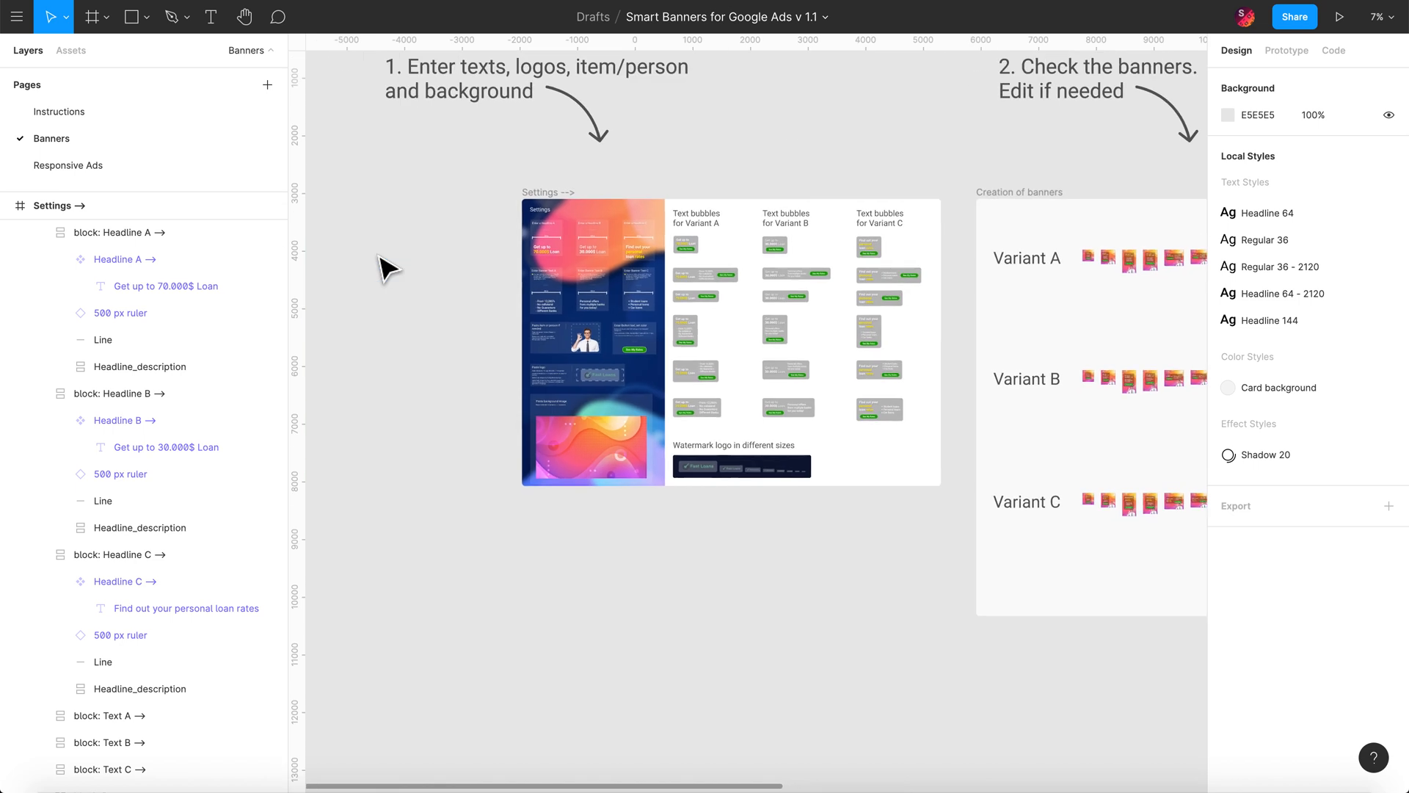
pyautogui.scroll(3, 627, 378)
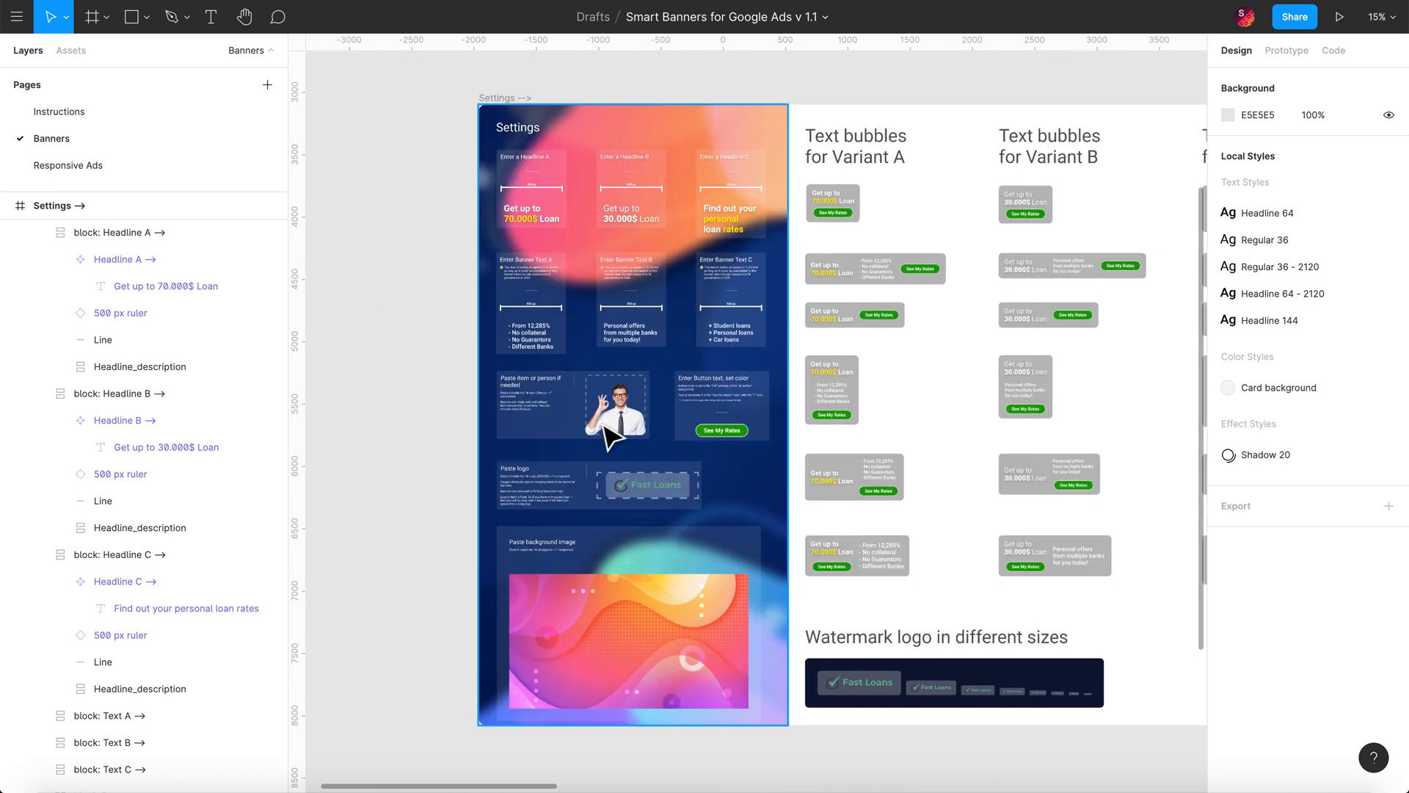
# Step: In the Settings Item | Person layer, hide man_business_1 and show girl_business_1
pyautogui.scroll(2, 610, 436)
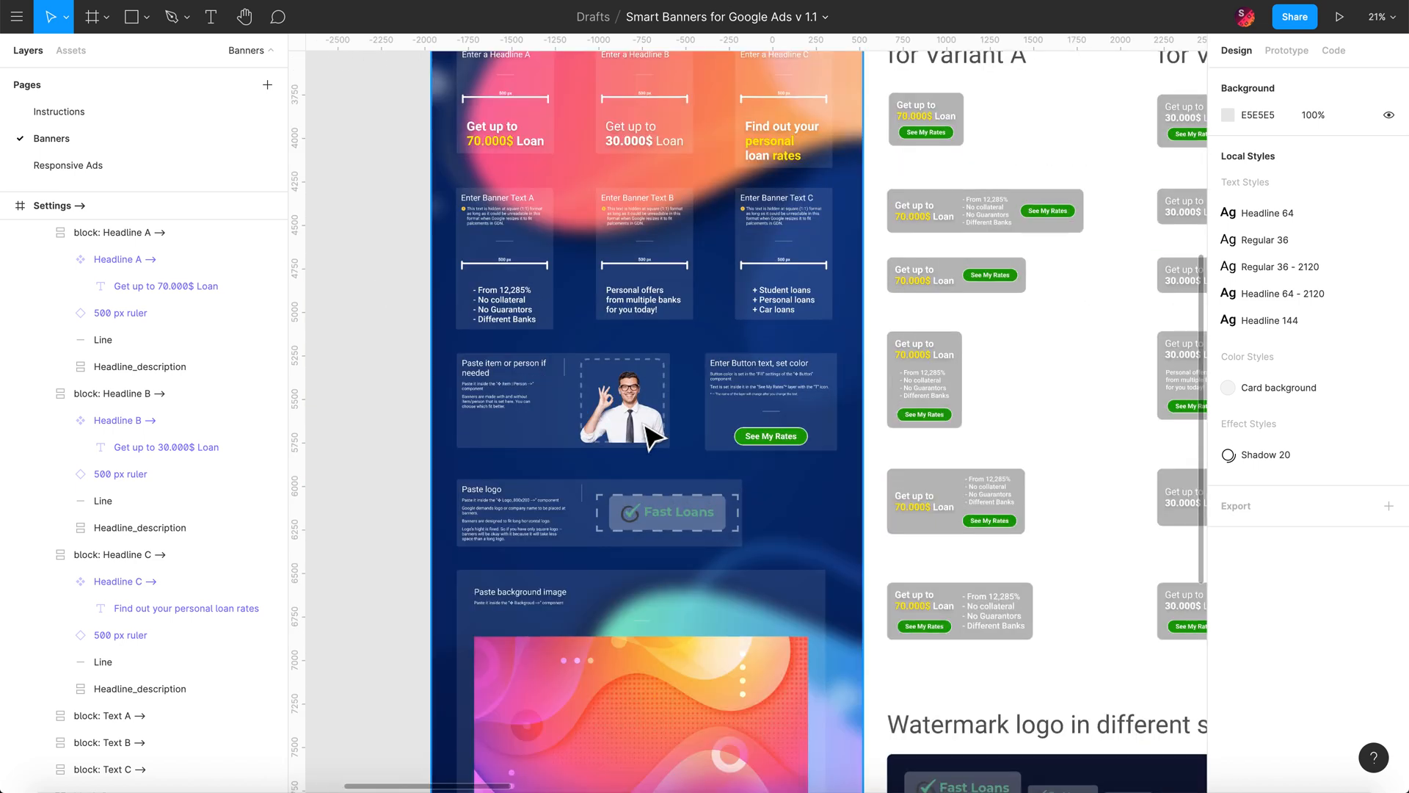
pyautogui.click(646, 427)
pyautogui.scroll(3, 645, 425)
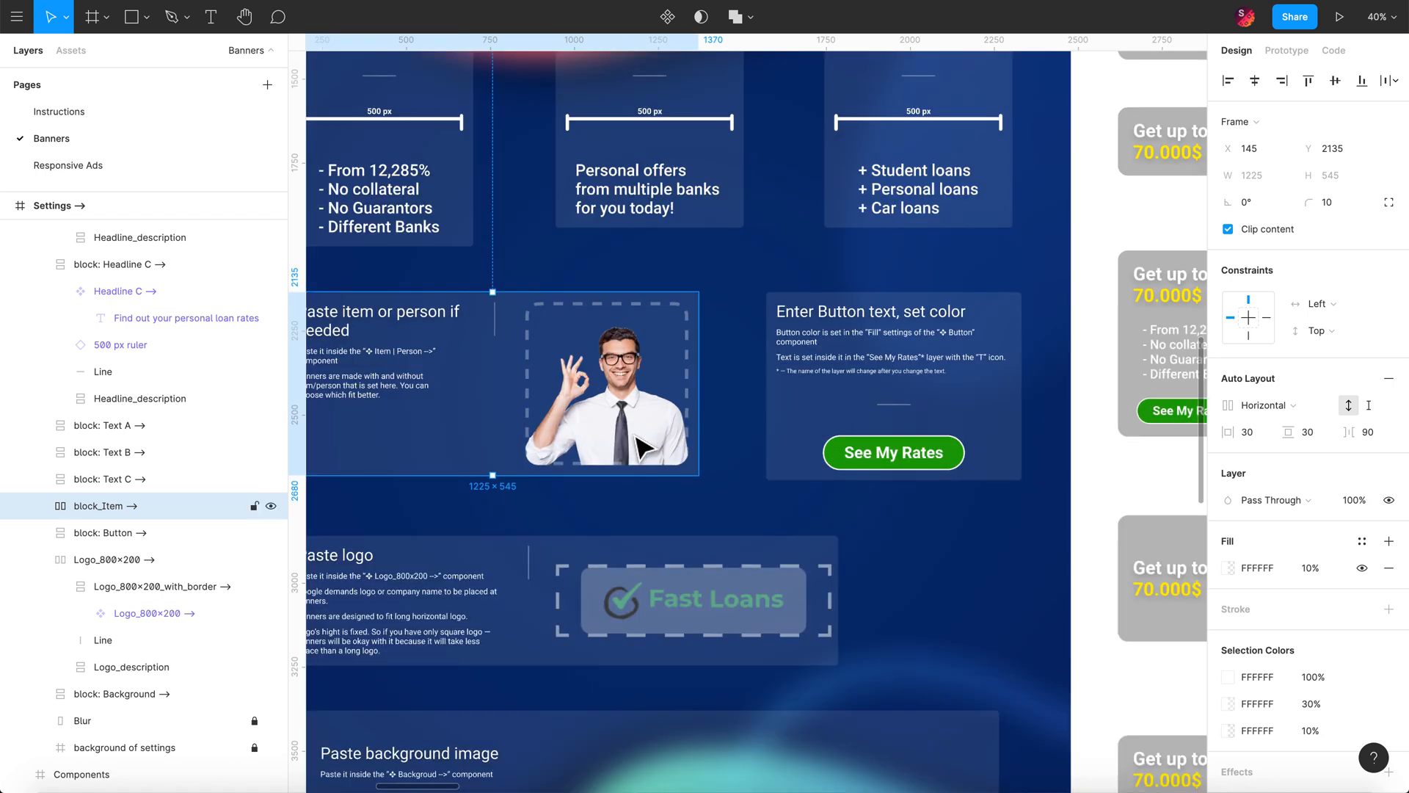
pyautogui.doubleClick(644, 448)
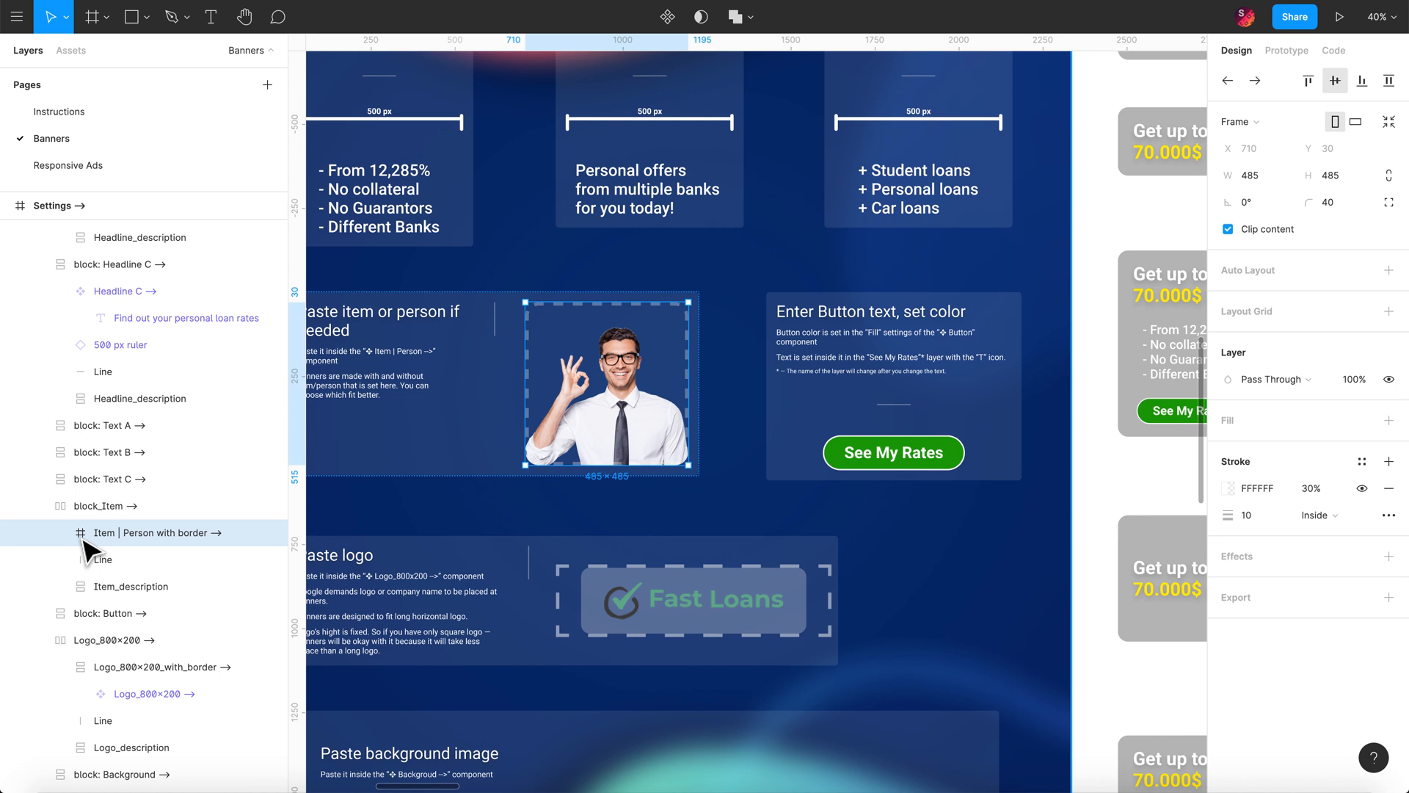
pyautogui.doubleClick(129, 531)
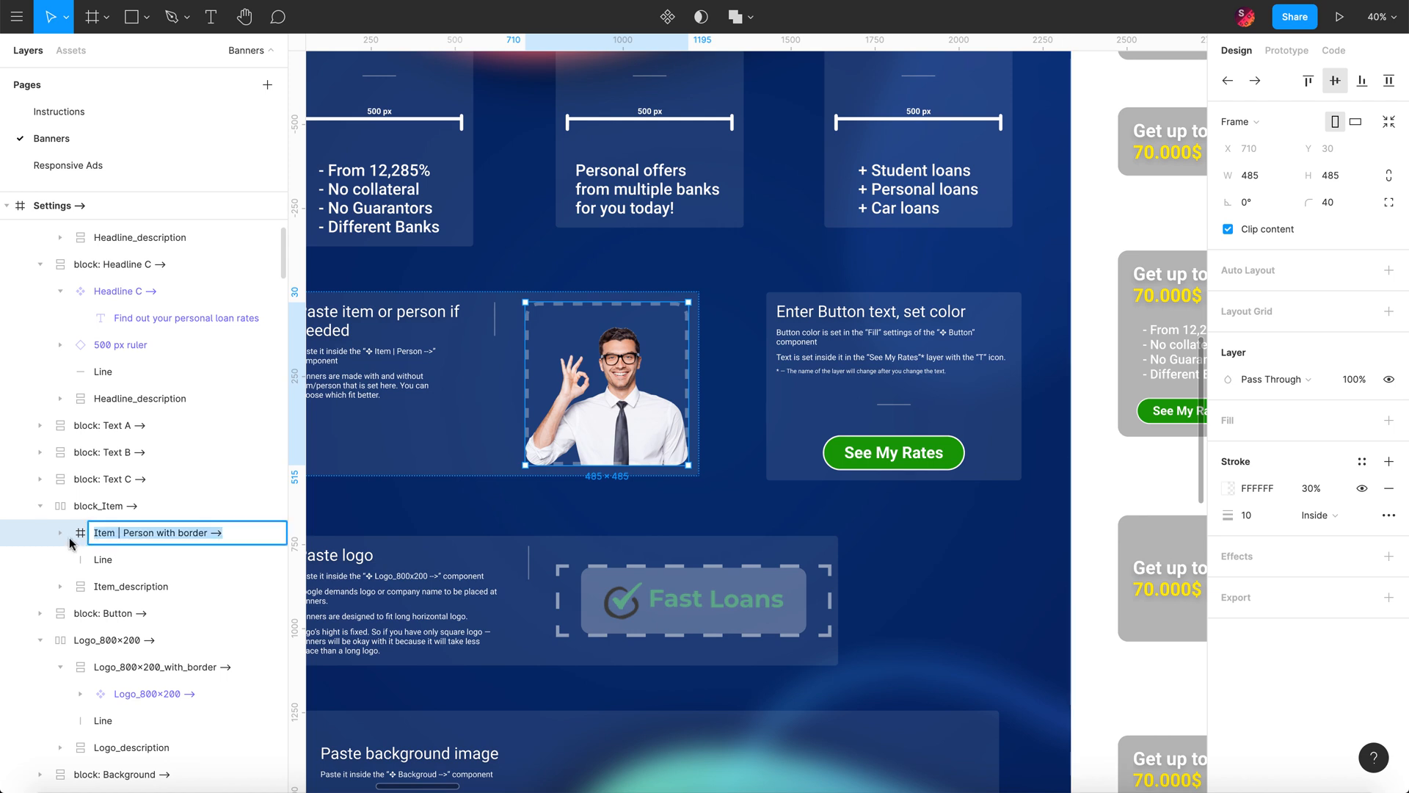
pyautogui.click(62, 534)
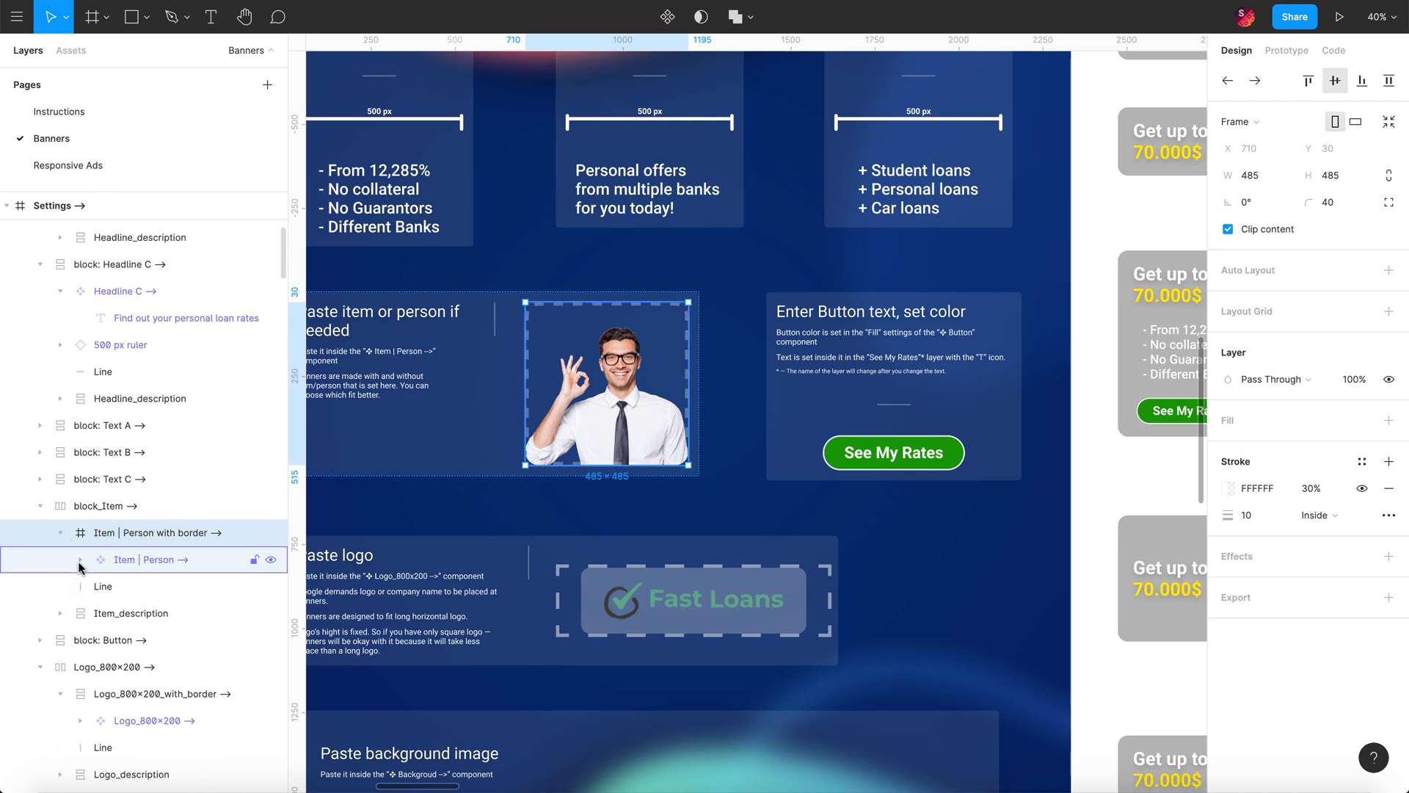
pyautogui.click(80, 560)
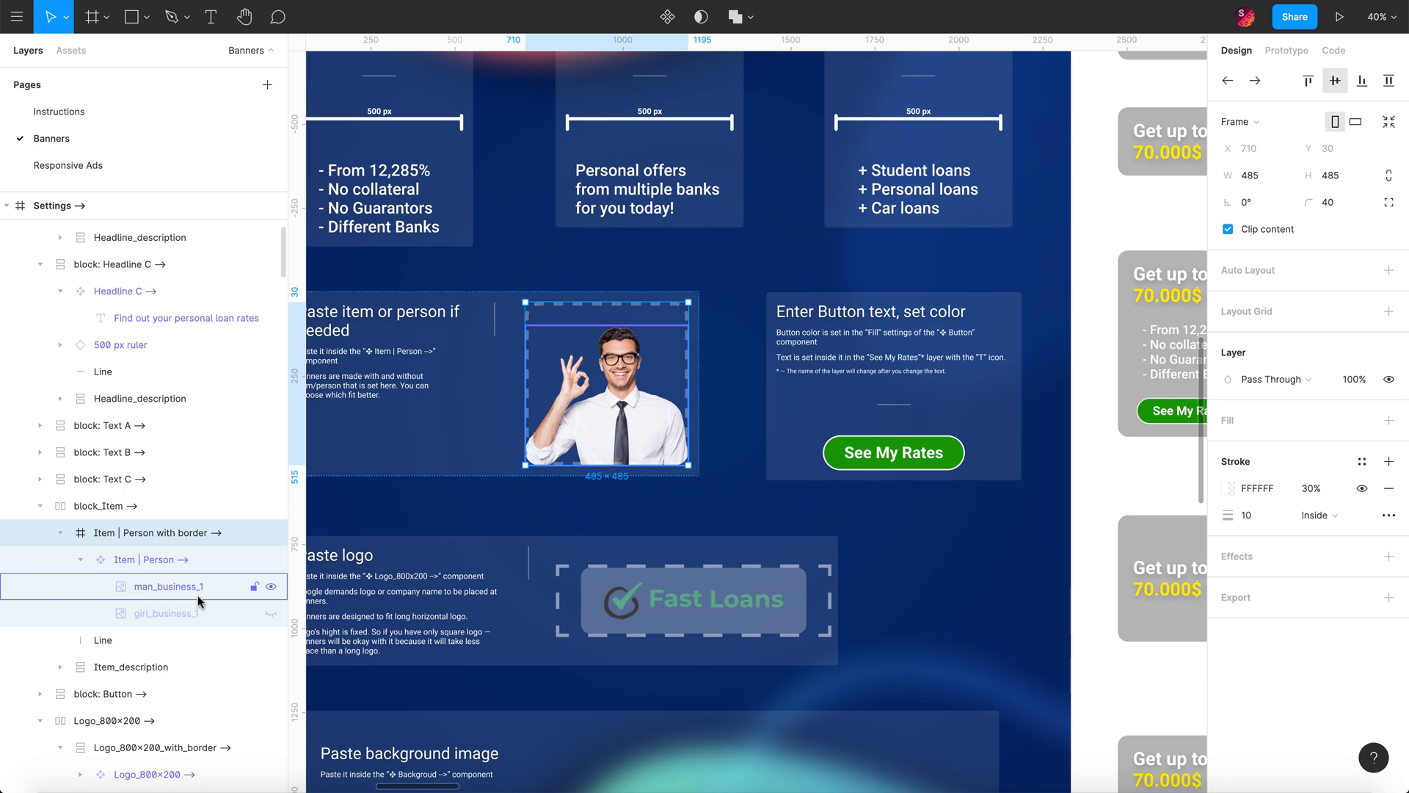
pyautogui.click(271, 587)
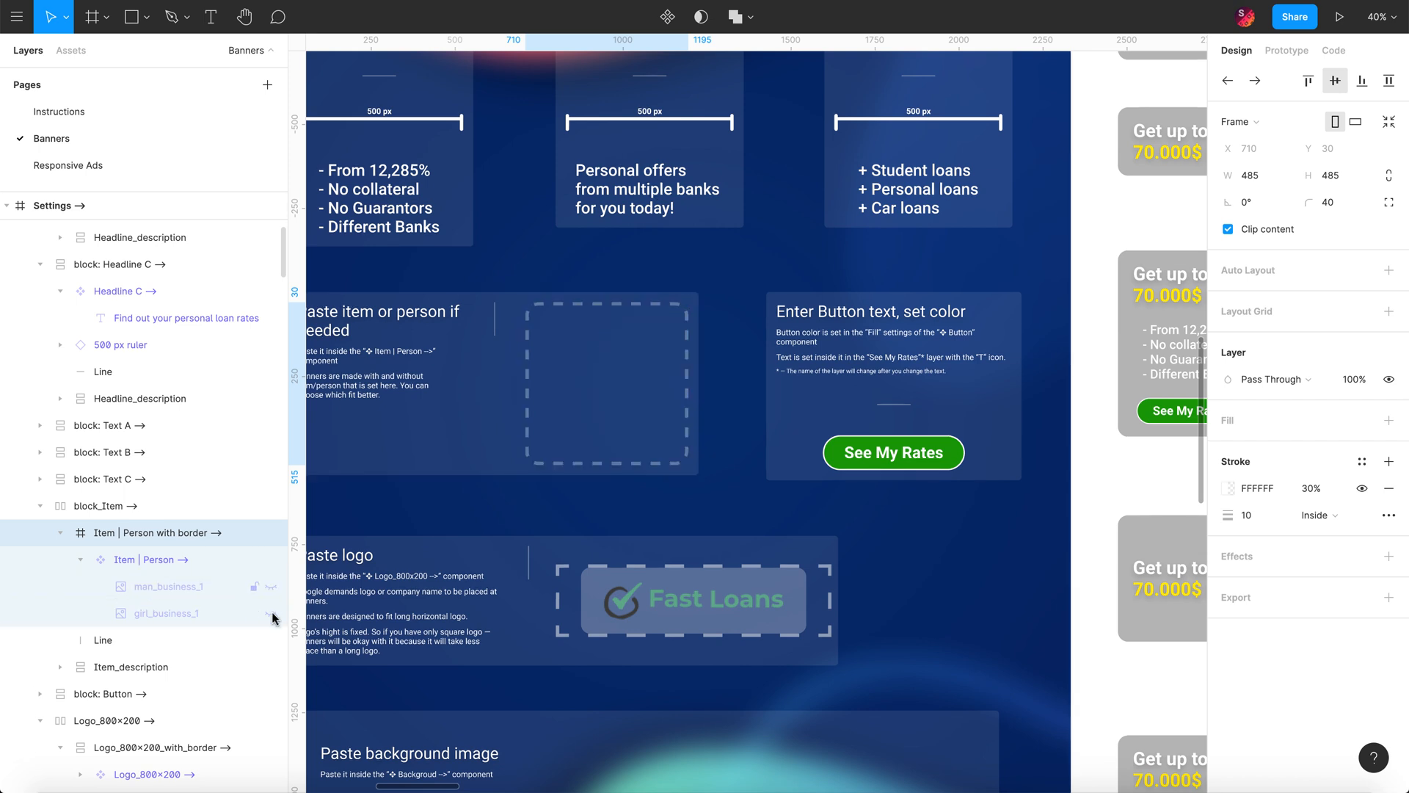
pyautogui.click(272, 615)
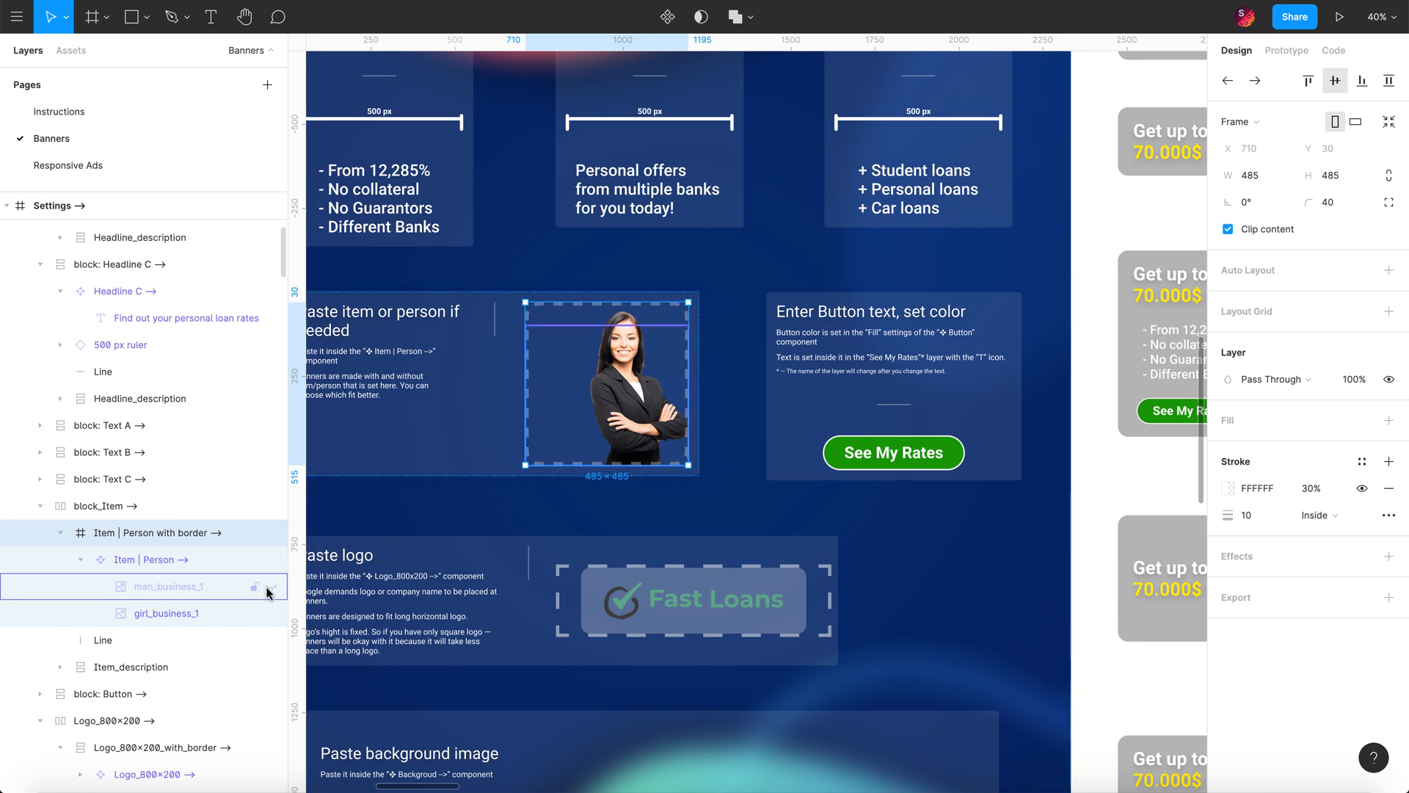
pyautogui.scroll(-5, 494, 385)
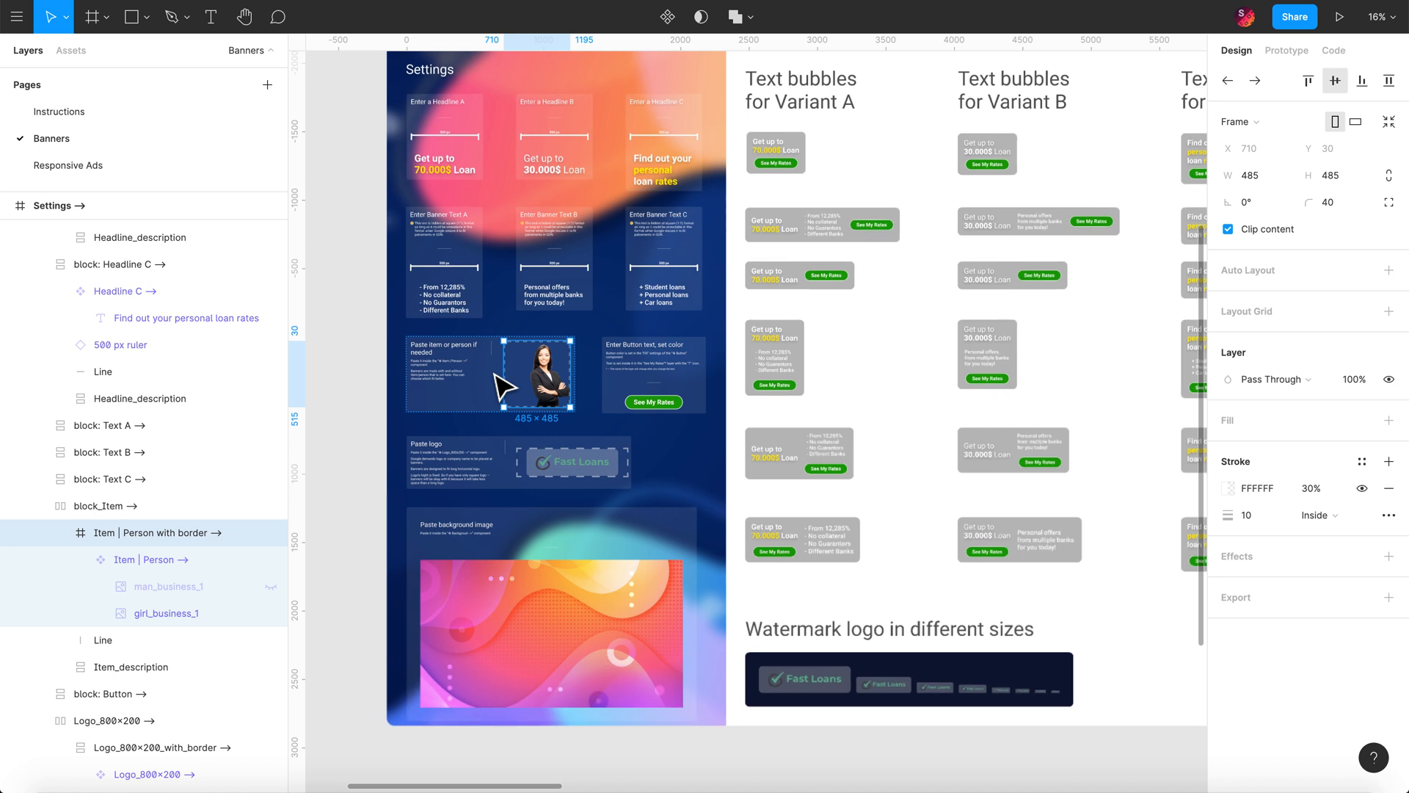
pyautogui.scroll(-2, 500, 379)
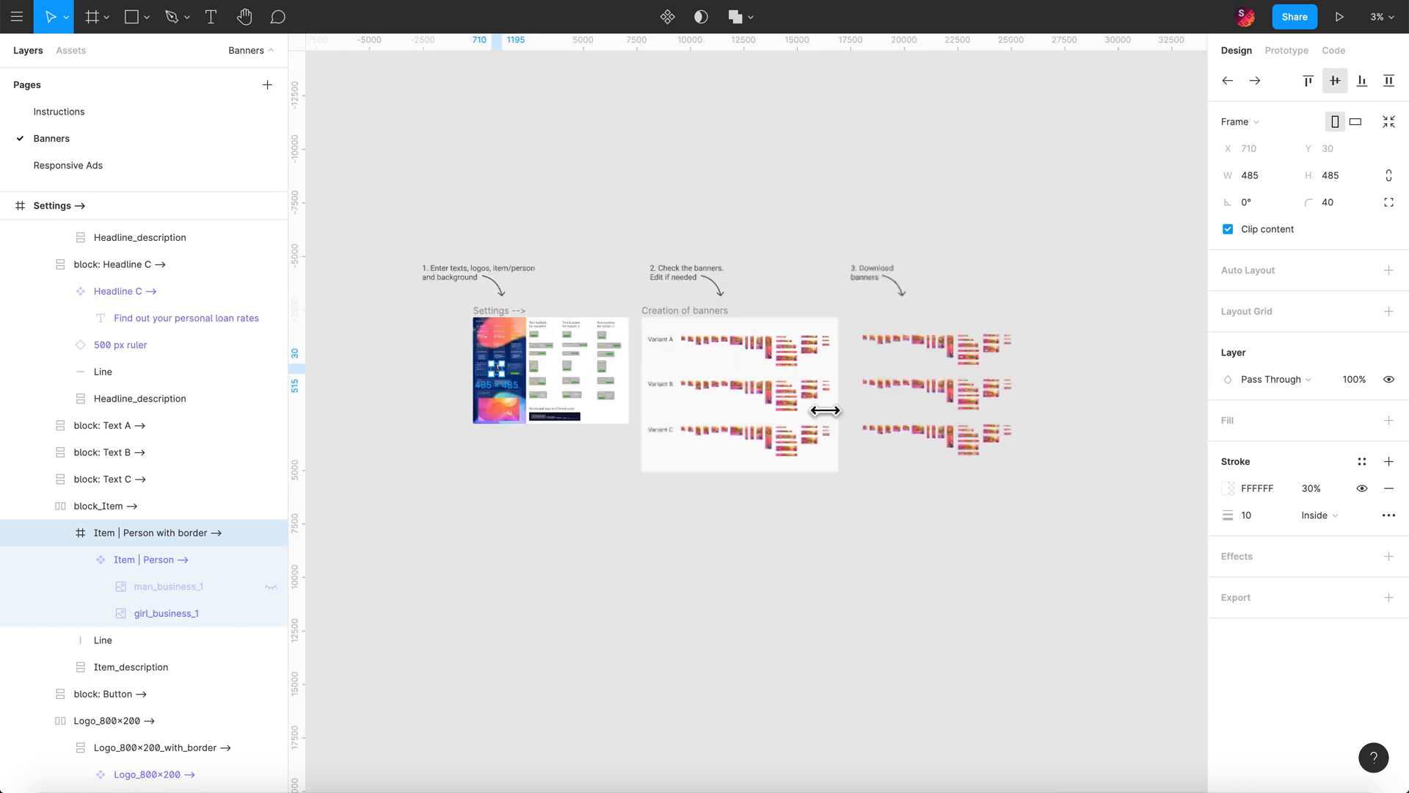
pyautogui.scroll(4, 822, 404)
pyautogui.scroll(3, 823, 408)
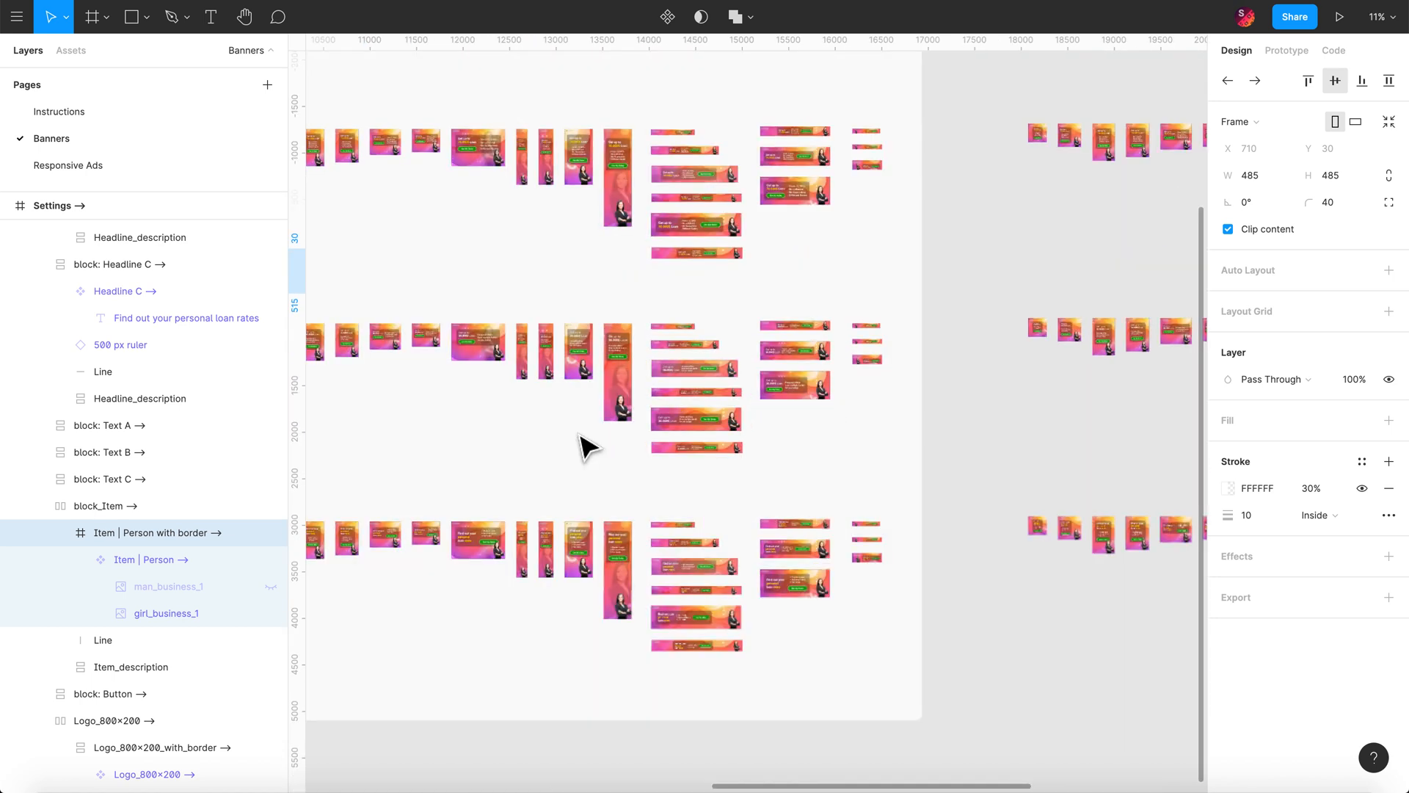
pyautogui.scroll(2, 579, 446)
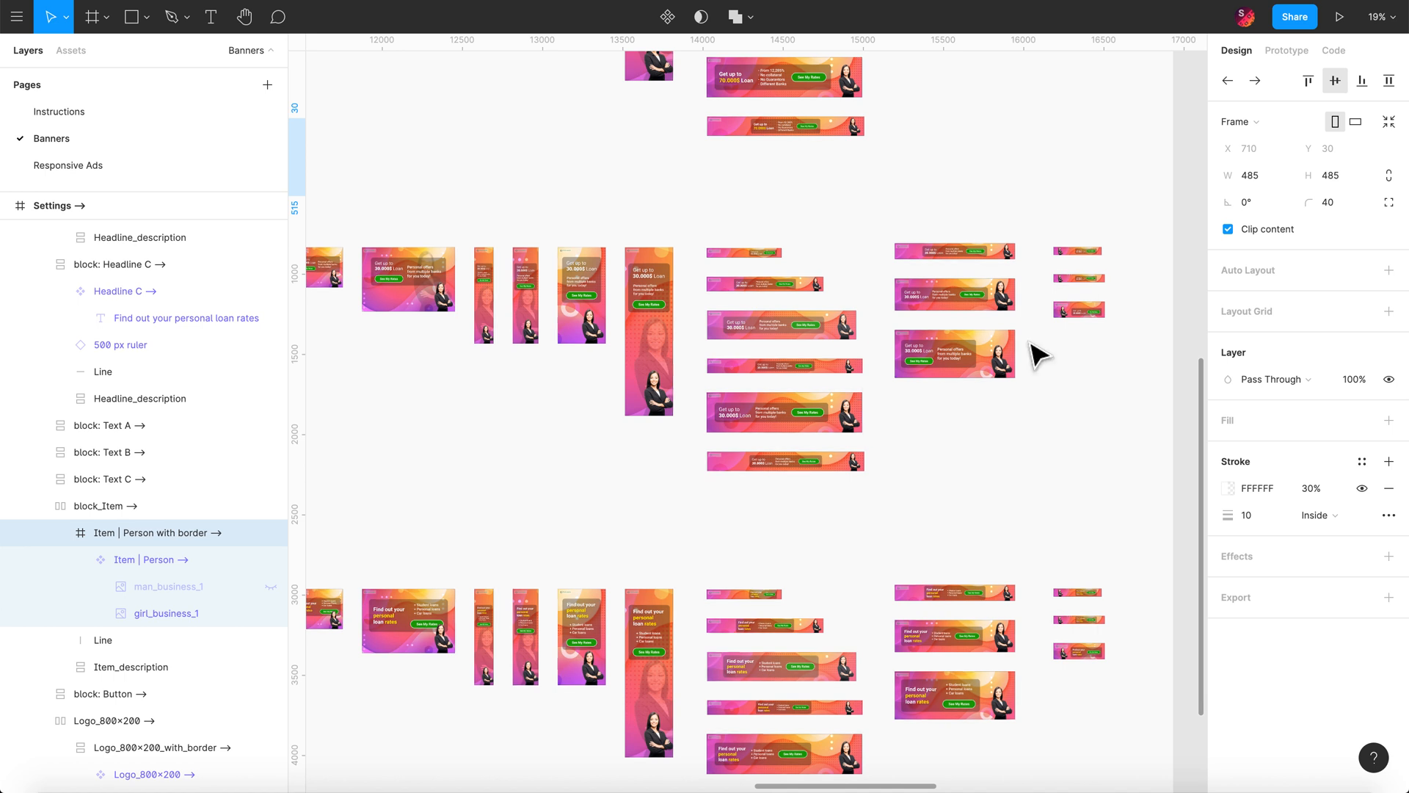
pyautogui.scroll(-3, 1035, 356)
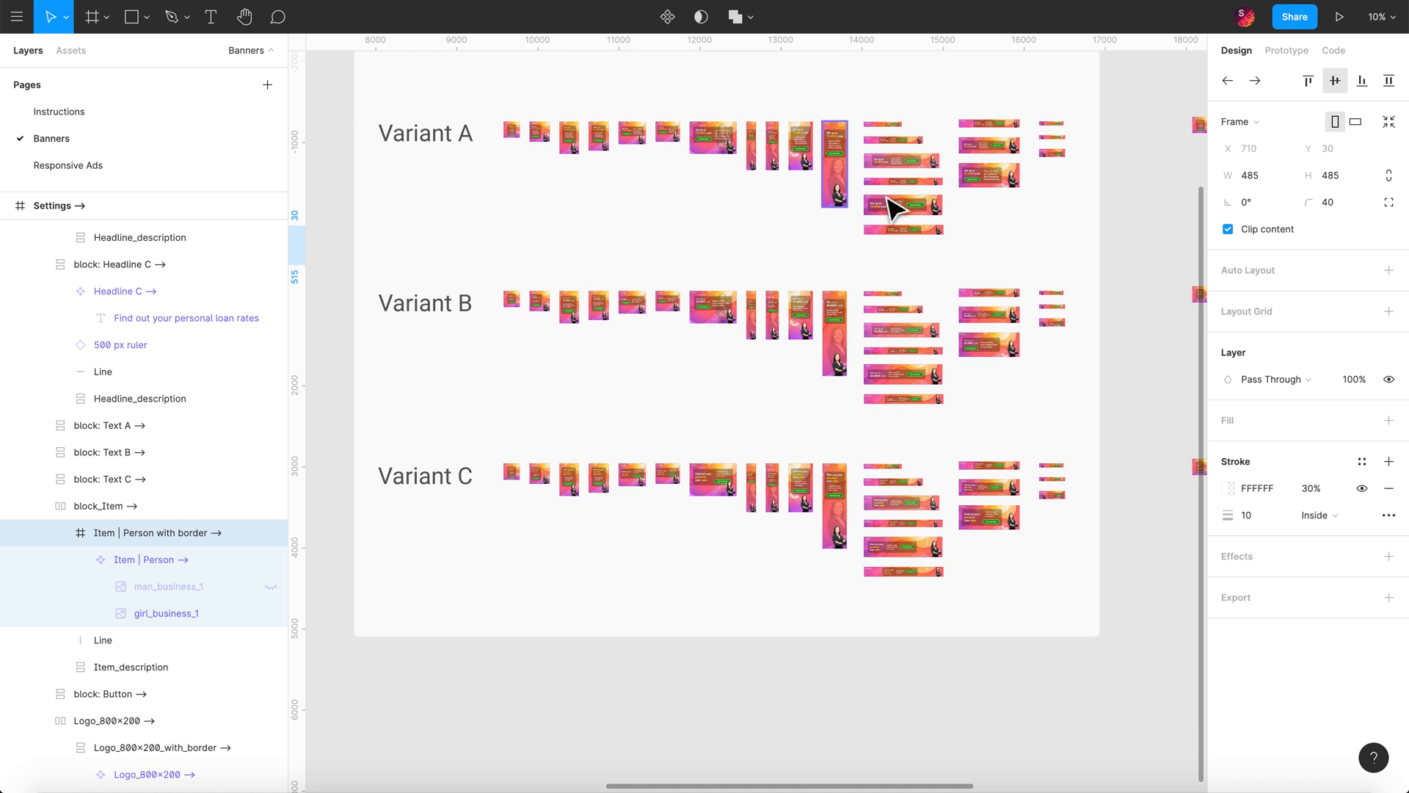
pyautogui.scroll(3, 918, 213)
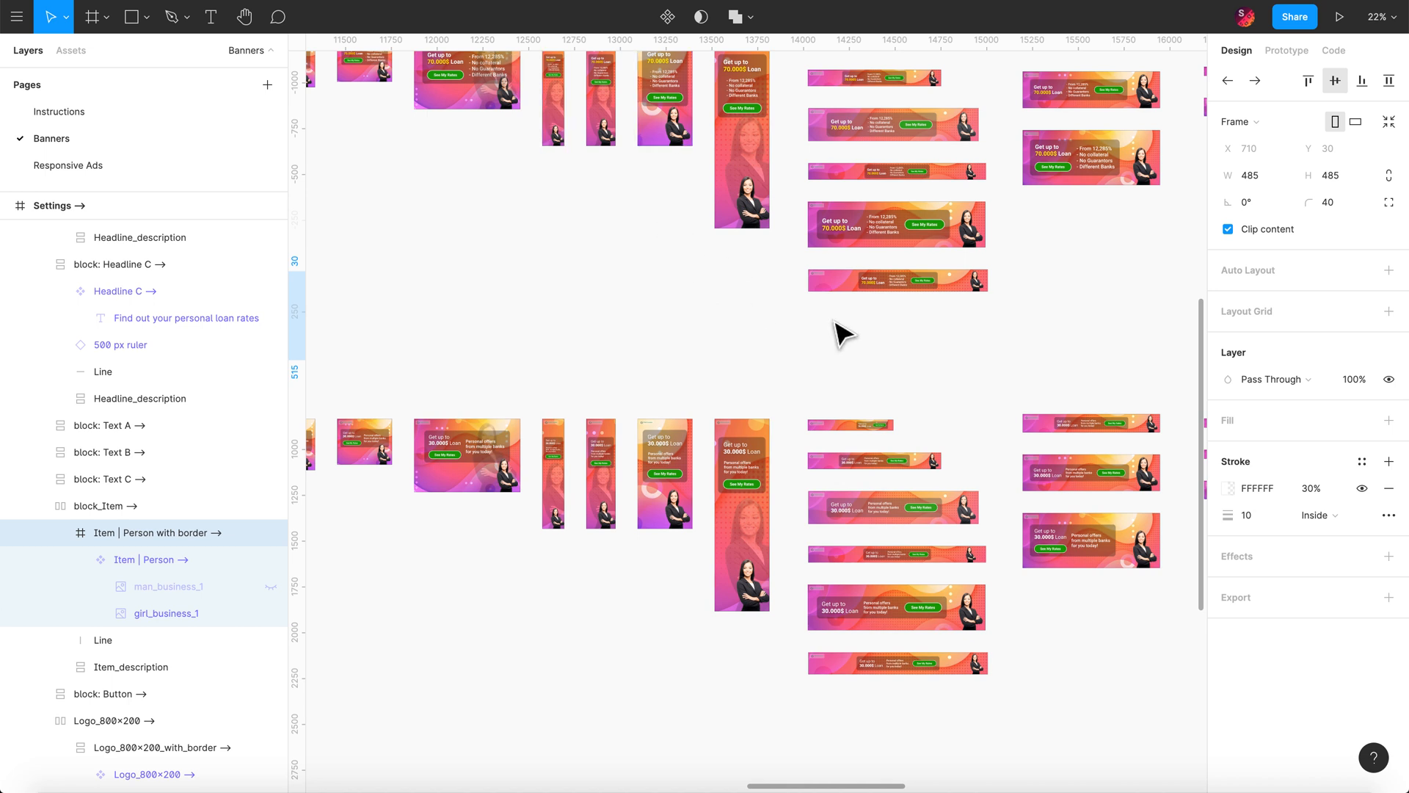
pyautogui.scroll(3, 456, 196)
pyautogui.hscroll(-3, 455, 196)
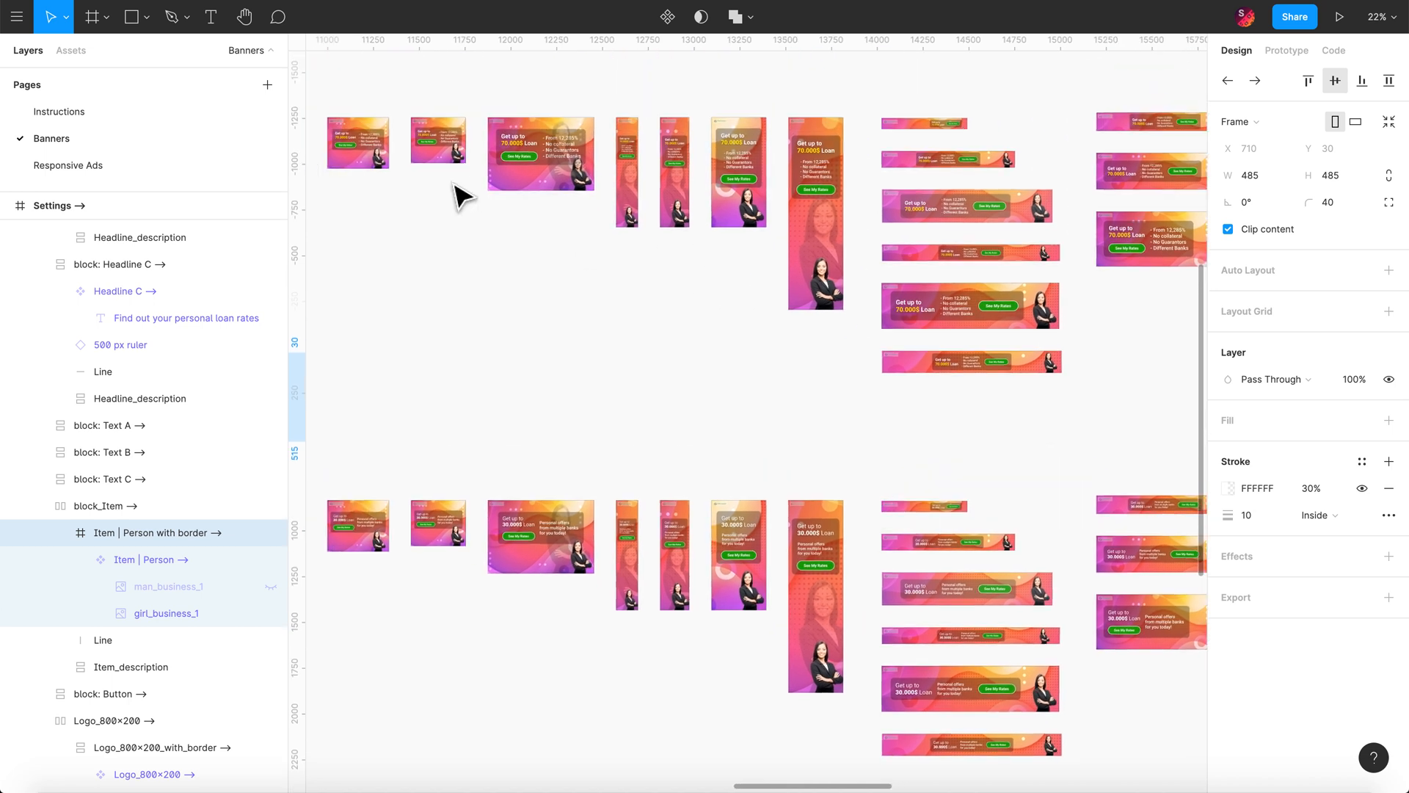
pyautogui.scroll(10, 565, 192)
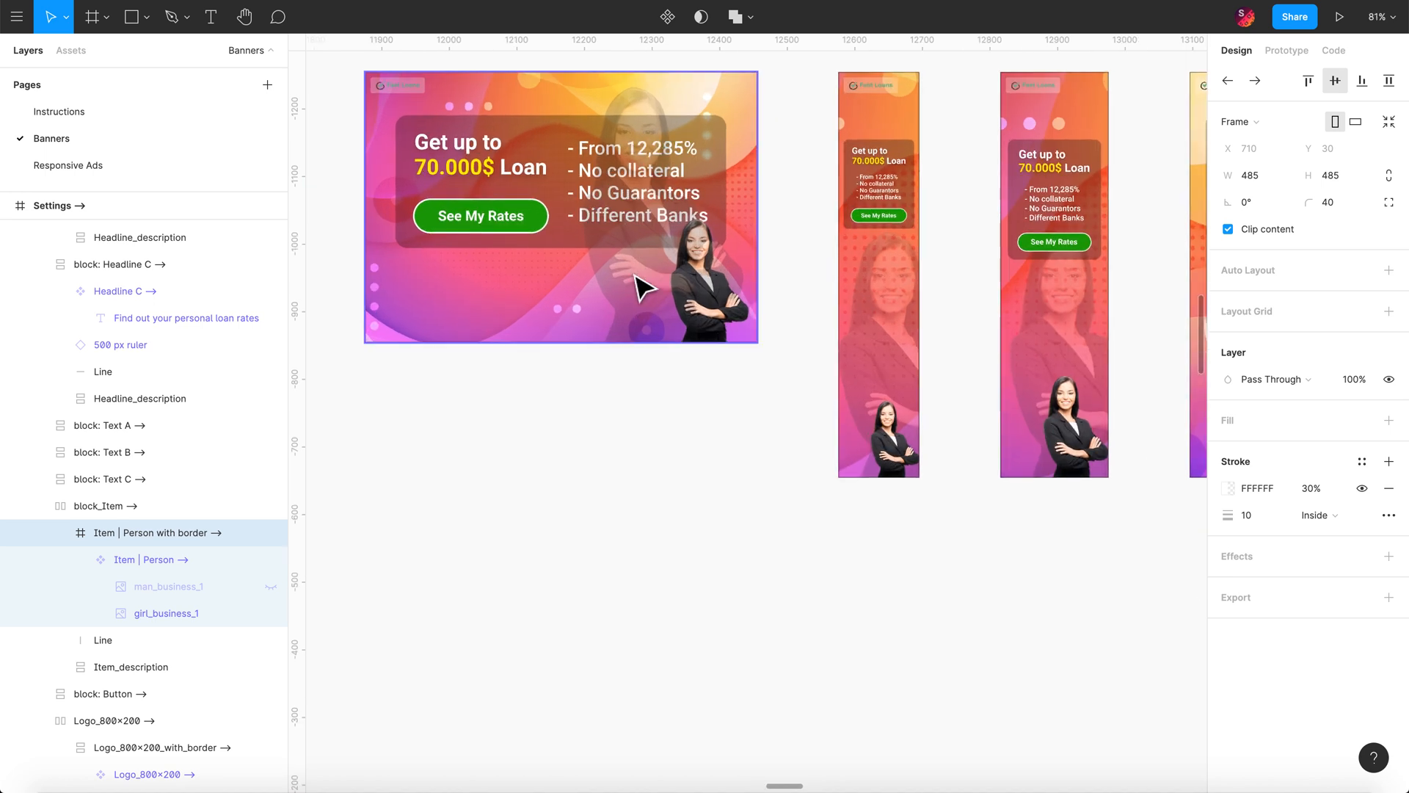
# Step: Hide the first Item | Person layer in g_A_580×400, leaving only the businesswoman visible
pyautogui.click(643, 291)
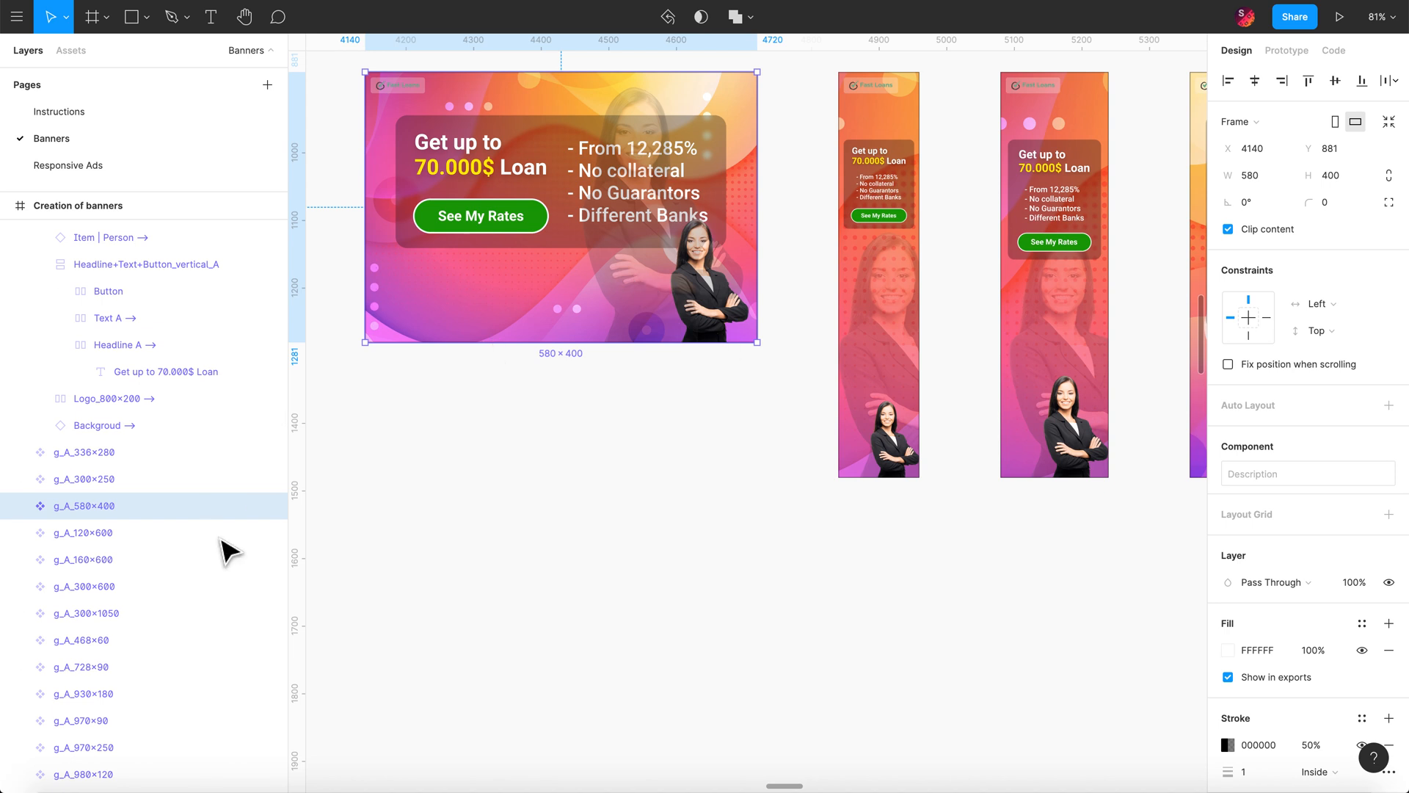
pyautogui.click(20, 506)
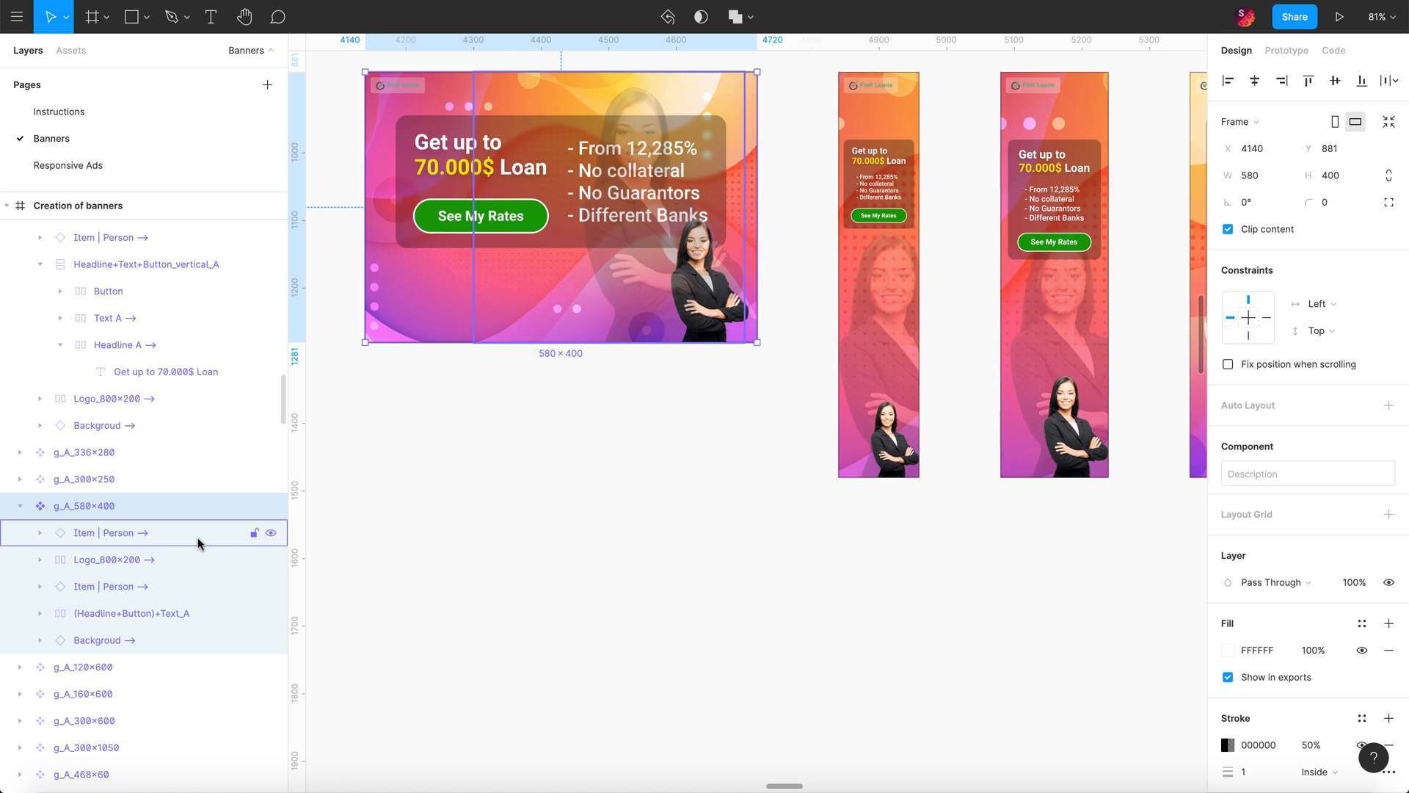
pyautogui.click(272, 534)
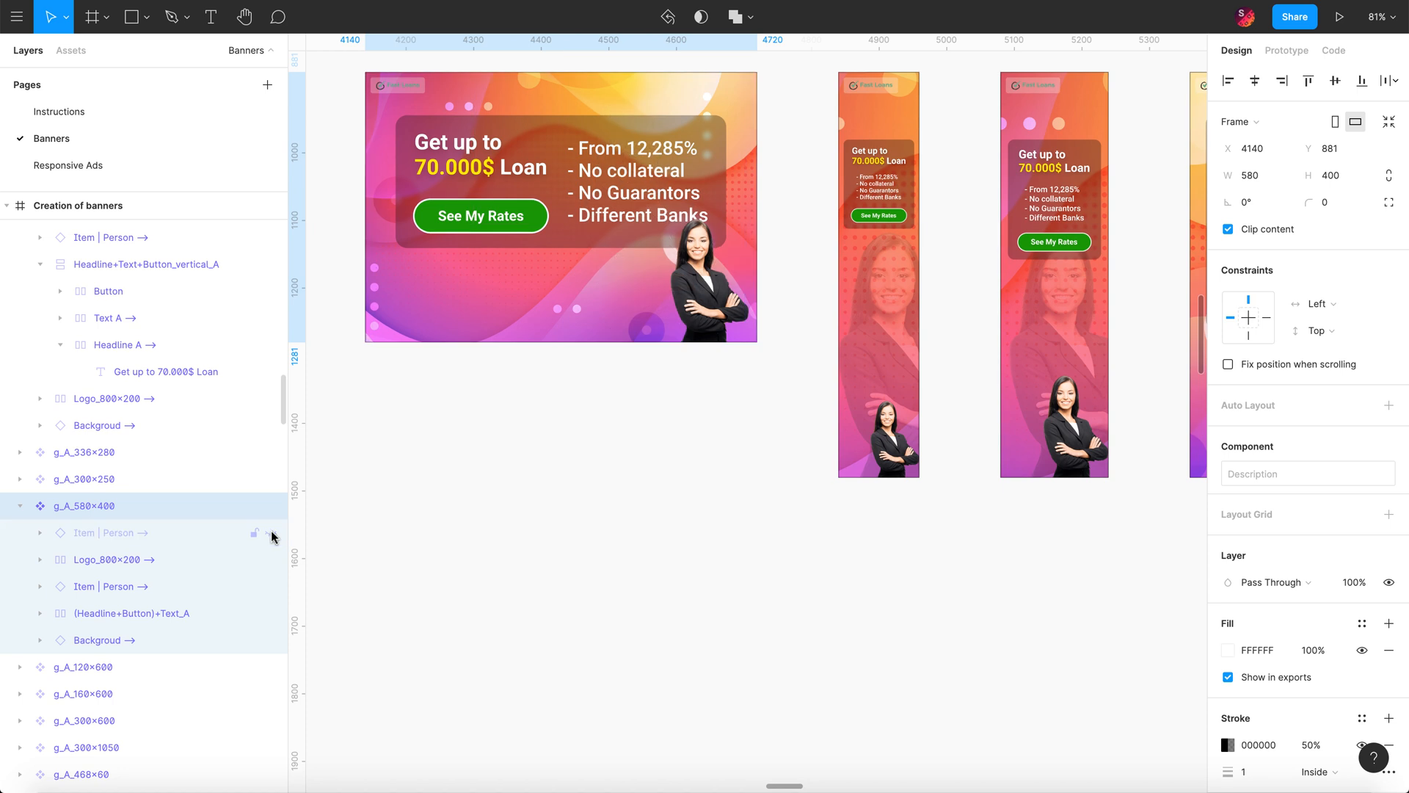
pyautogui.click(607, 491)
pyautogui.scroll(-1, 609, 491)
pyautogui.scroll(-10, 609, 491)
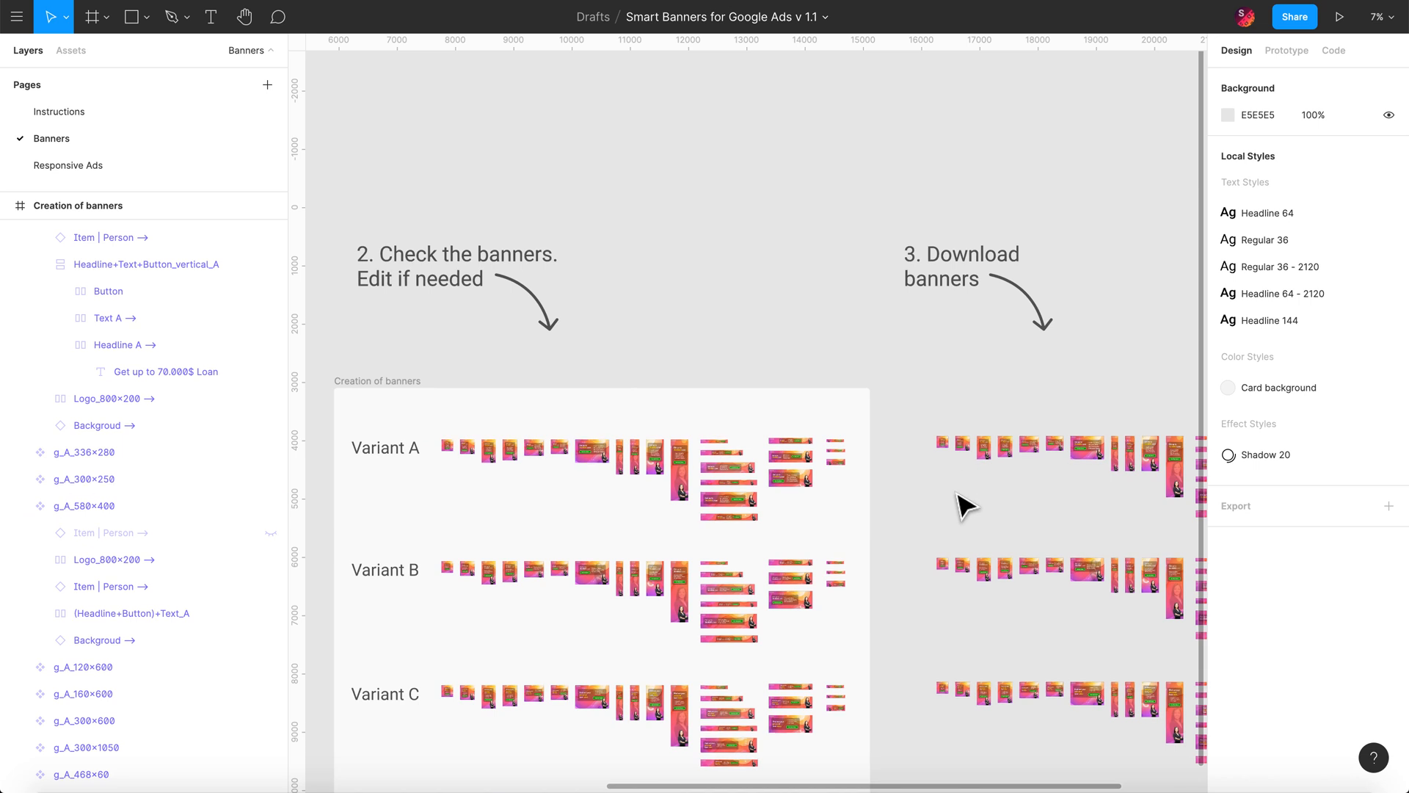
pyautogui.hscroll(3, 962, 499)
pyautogui.scroll(3, 998, 455)
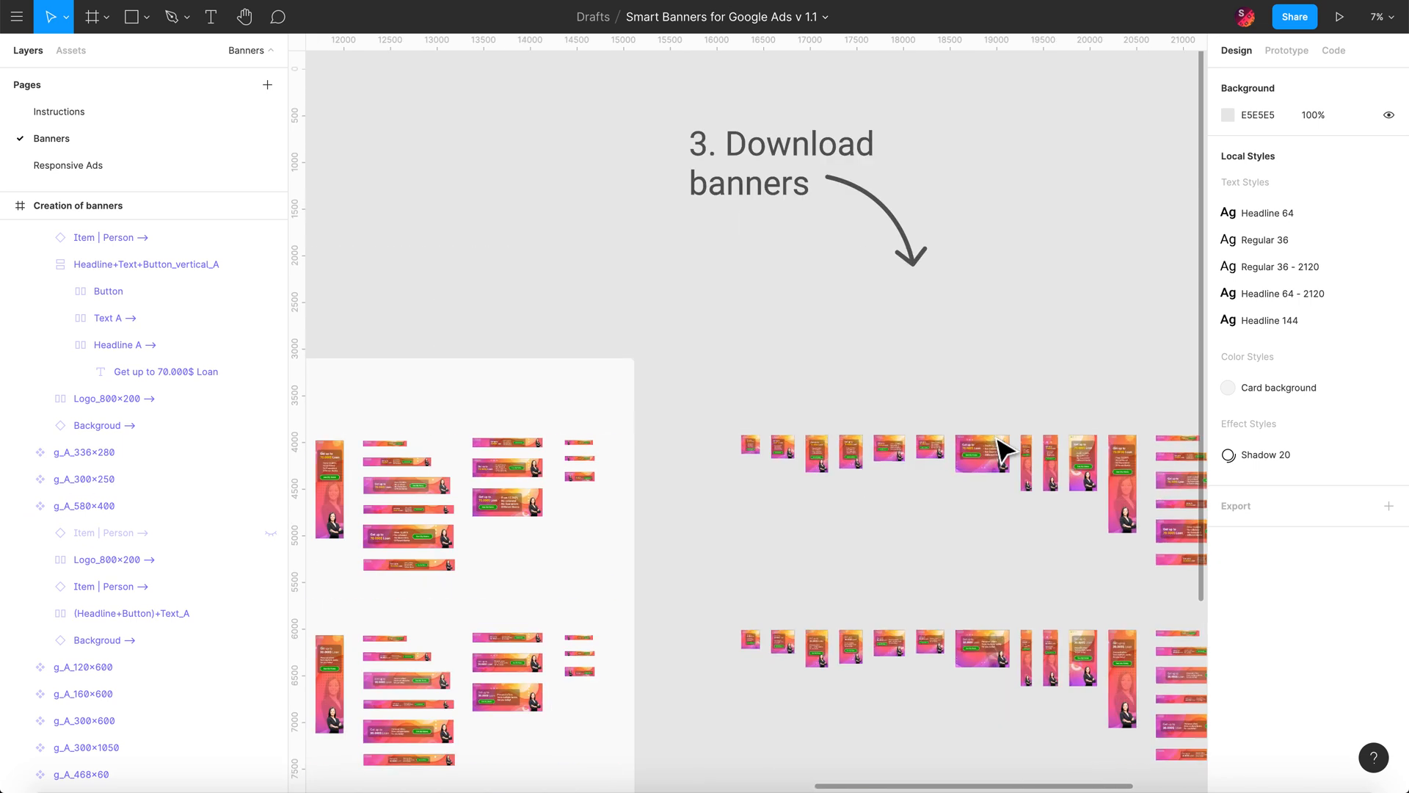
pyautogui.scroll(5, 1000, 449)
pyautogui.scroll(-3, 991, 547)
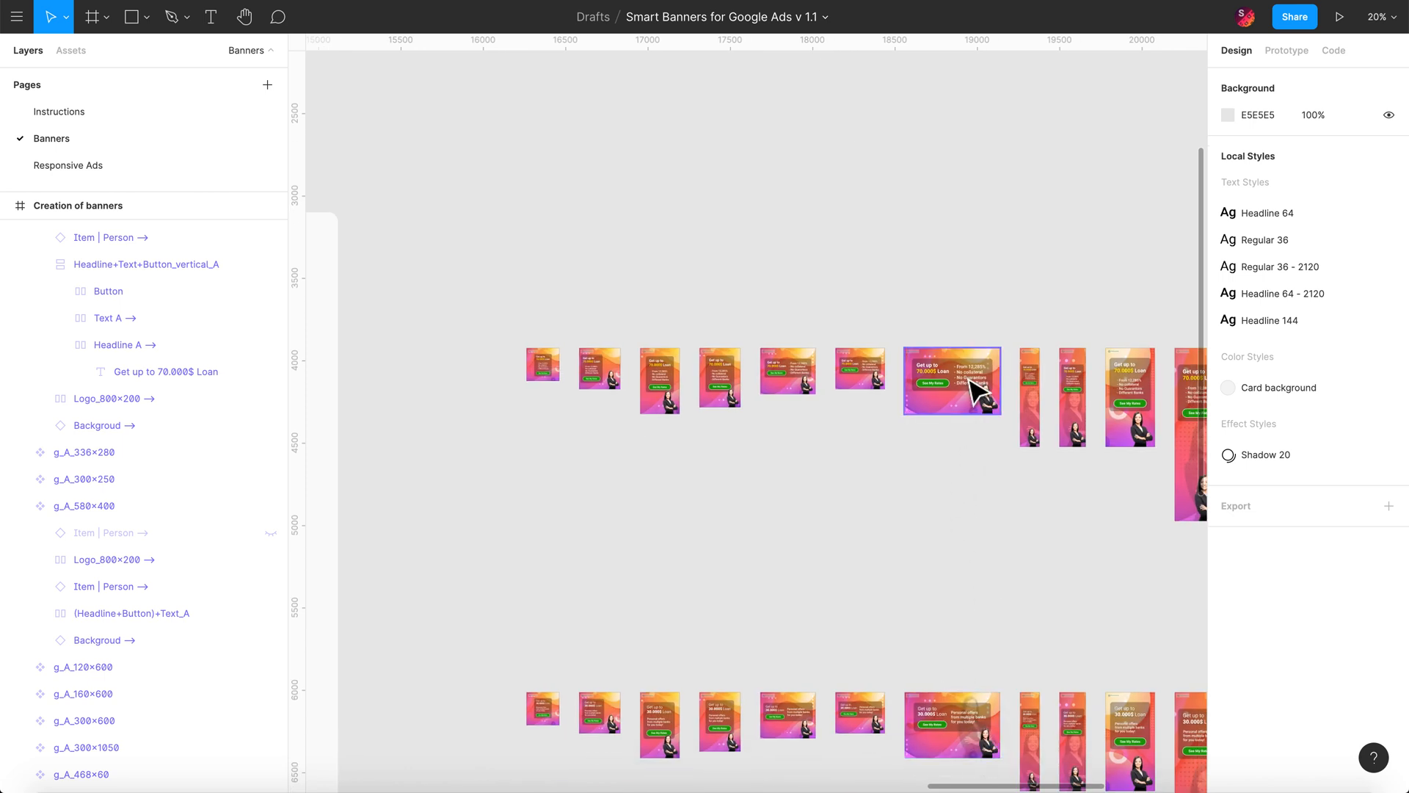
pyautogui.hscroll(-3, 856, 476)
pyautogui.hscroll(-10, 862, 477)
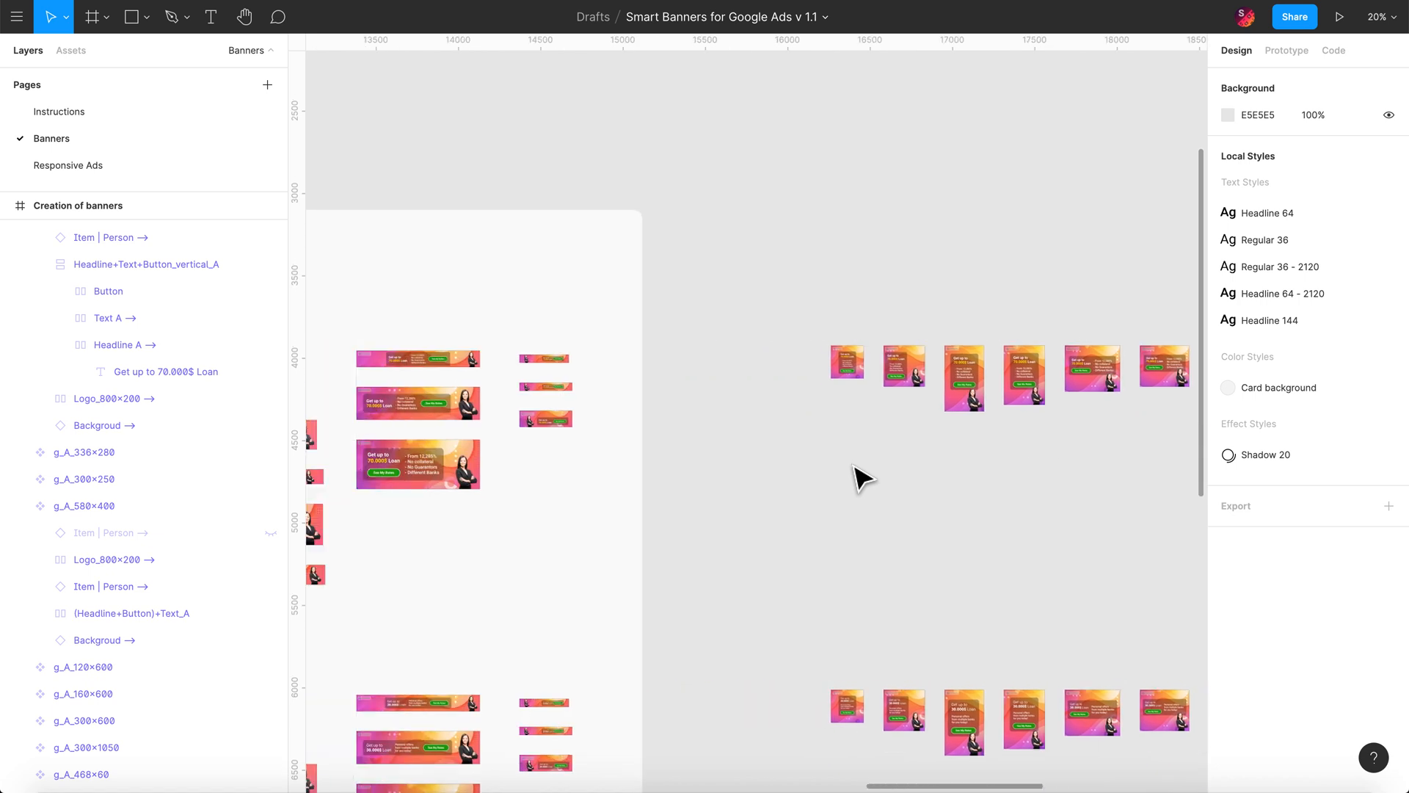
pyautogui.scroll(-5, 854, 467)
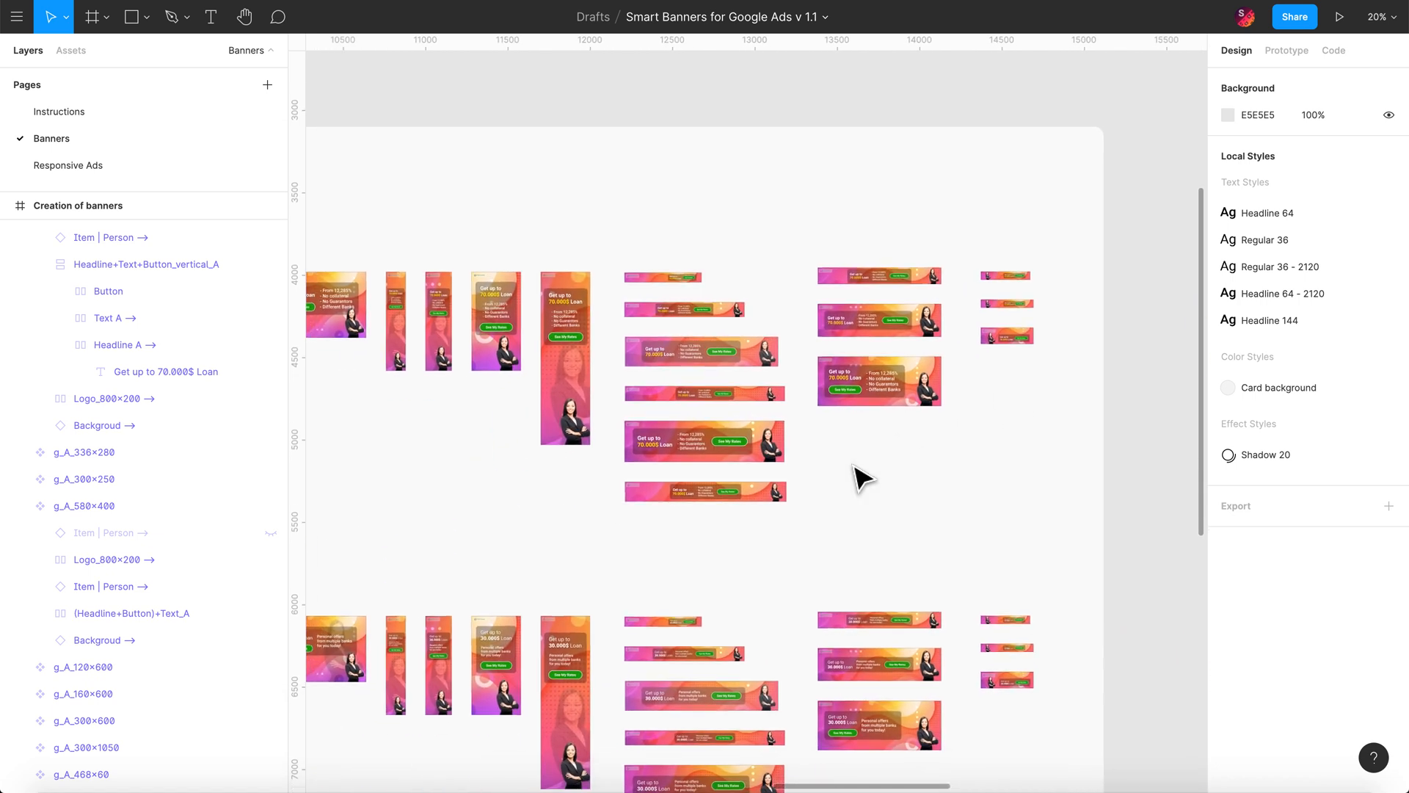
pyautogui.scroll(-3, 856, 494)
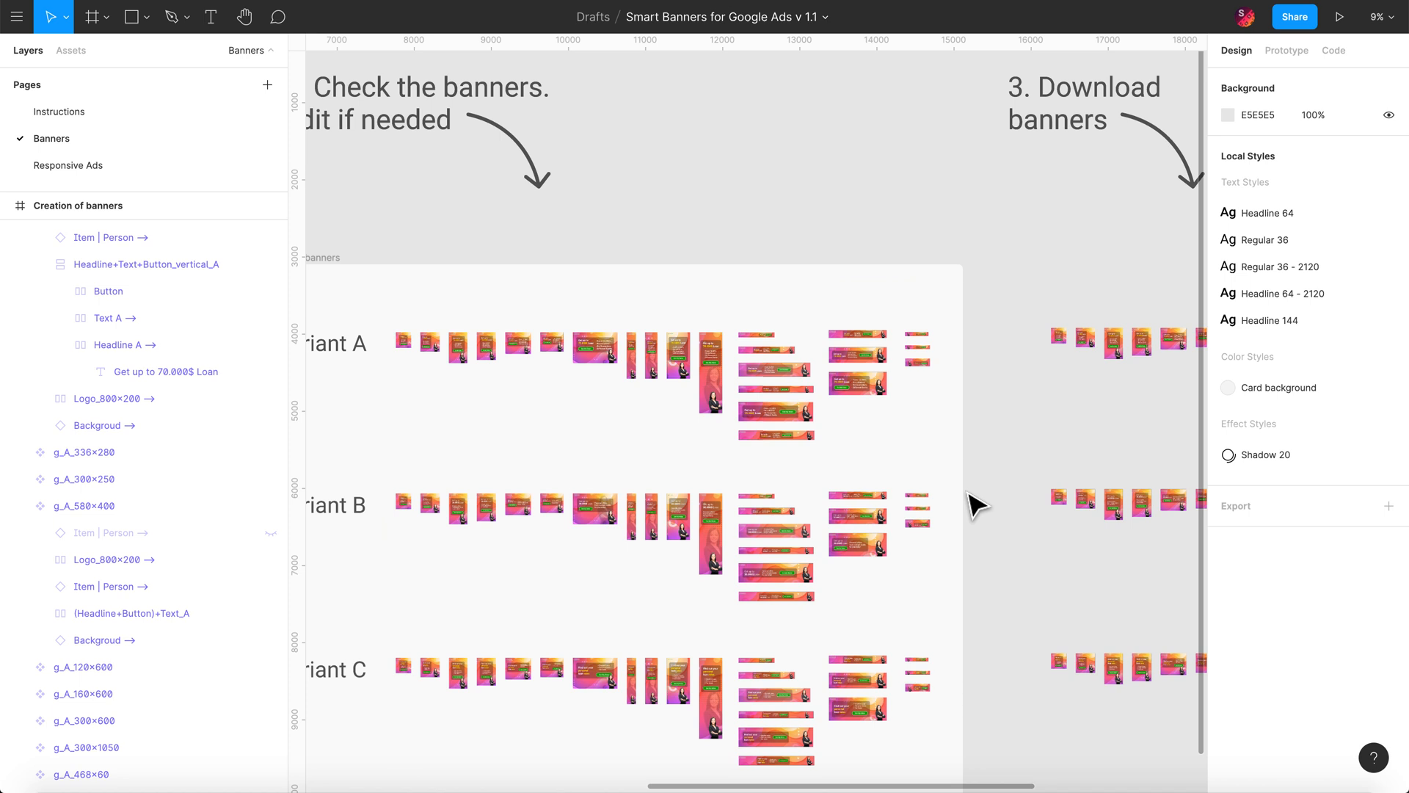
pyautogui.scroll(-3, 976, 497)
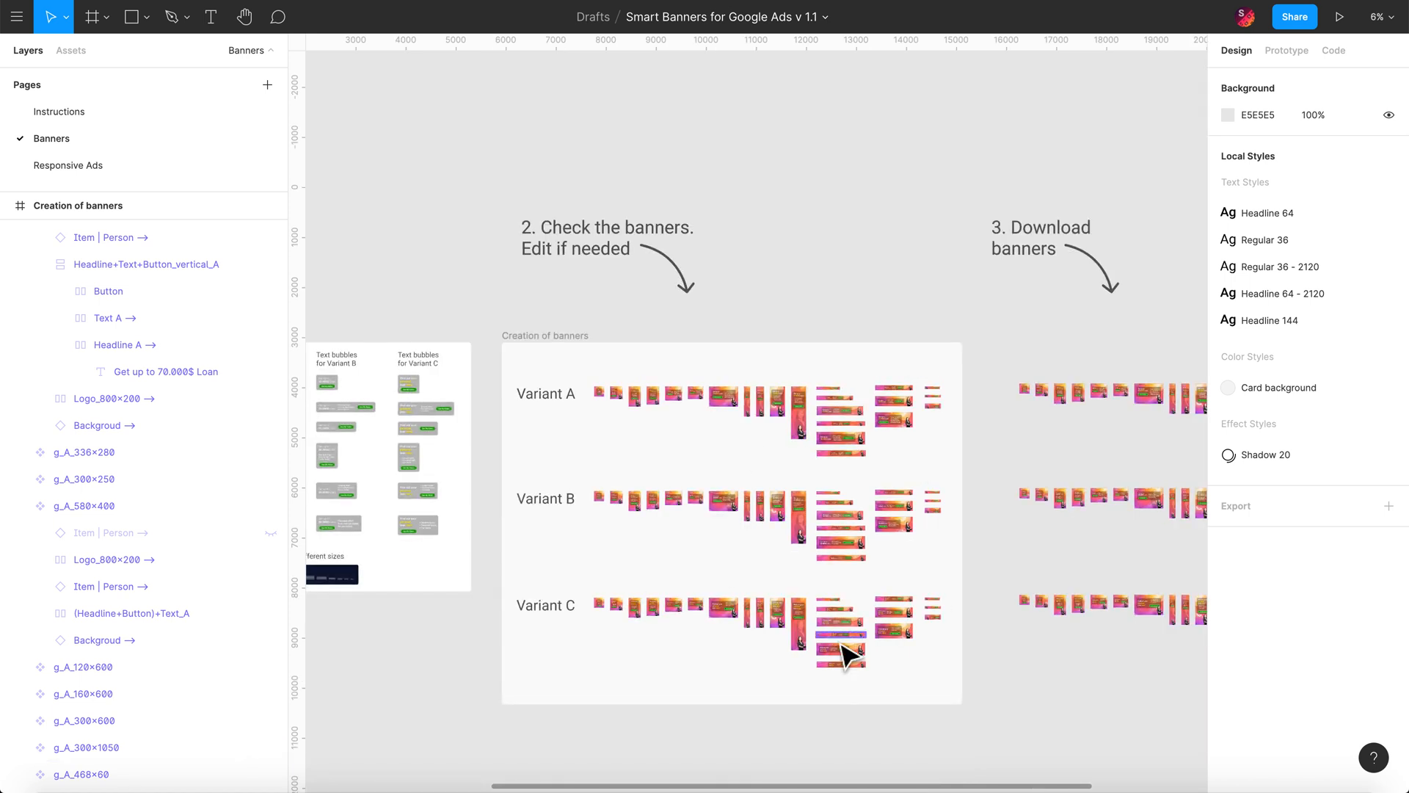
pyautogui.hscroll(-5, 741, 568)
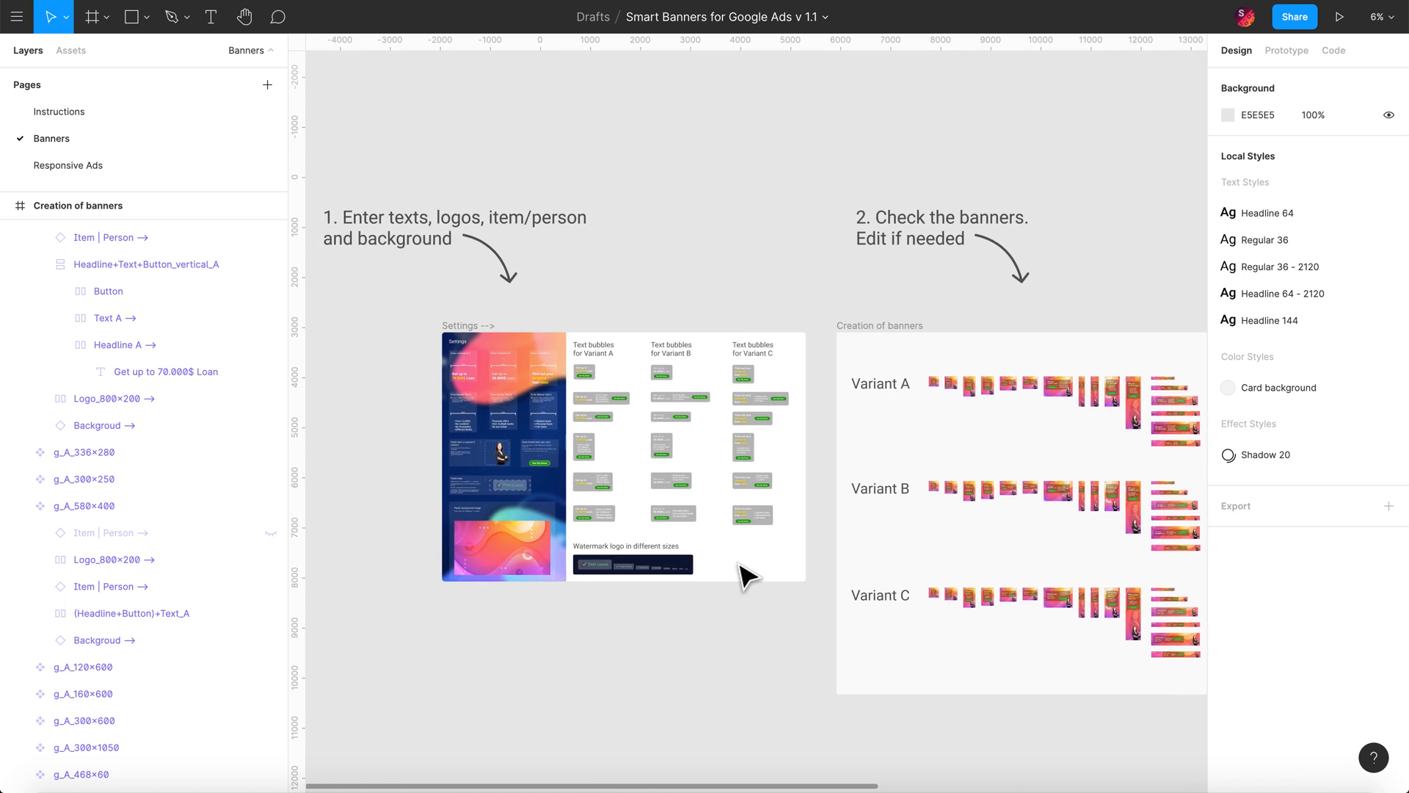
pyautogui.scroll(2, 535, 513)
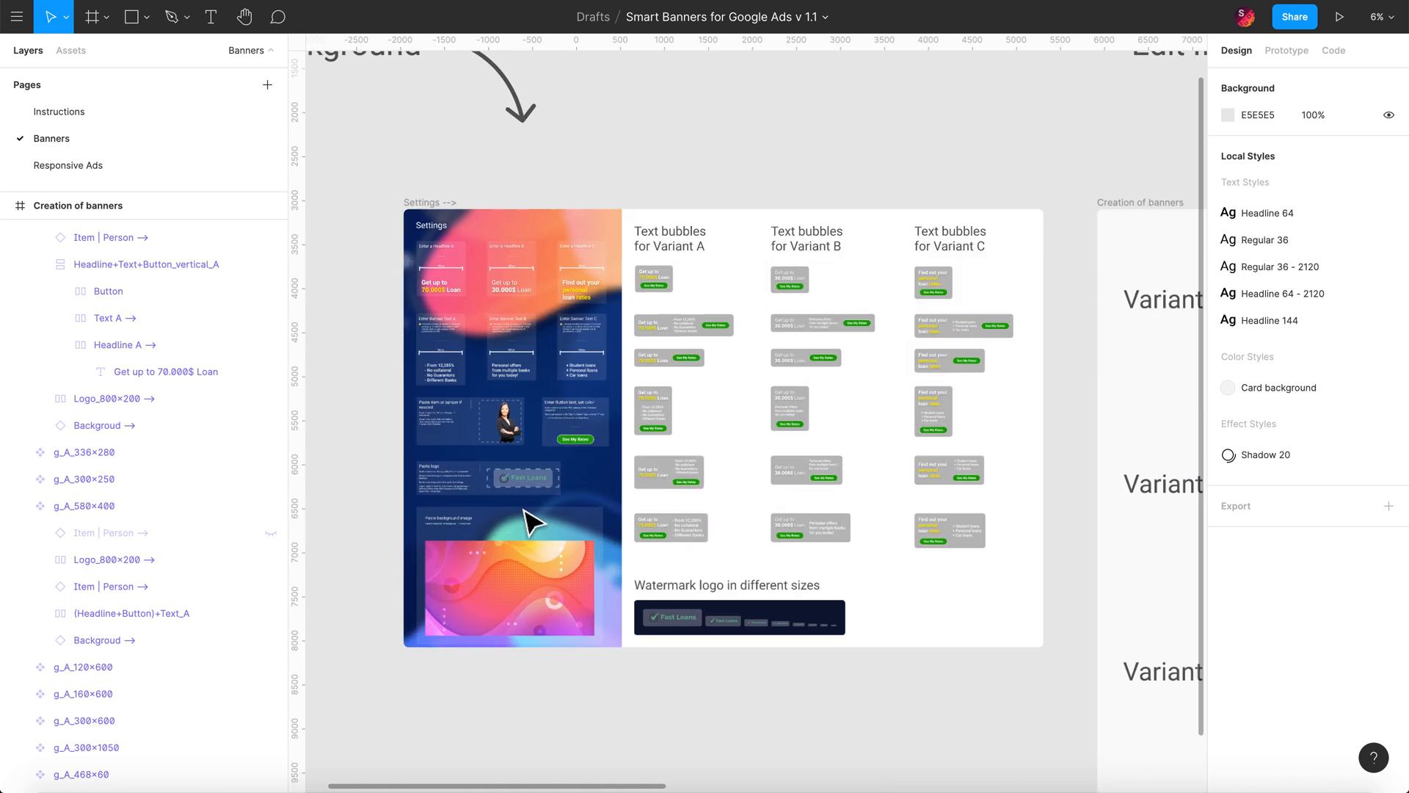
pyautogui.scroll(3, 494, 606)
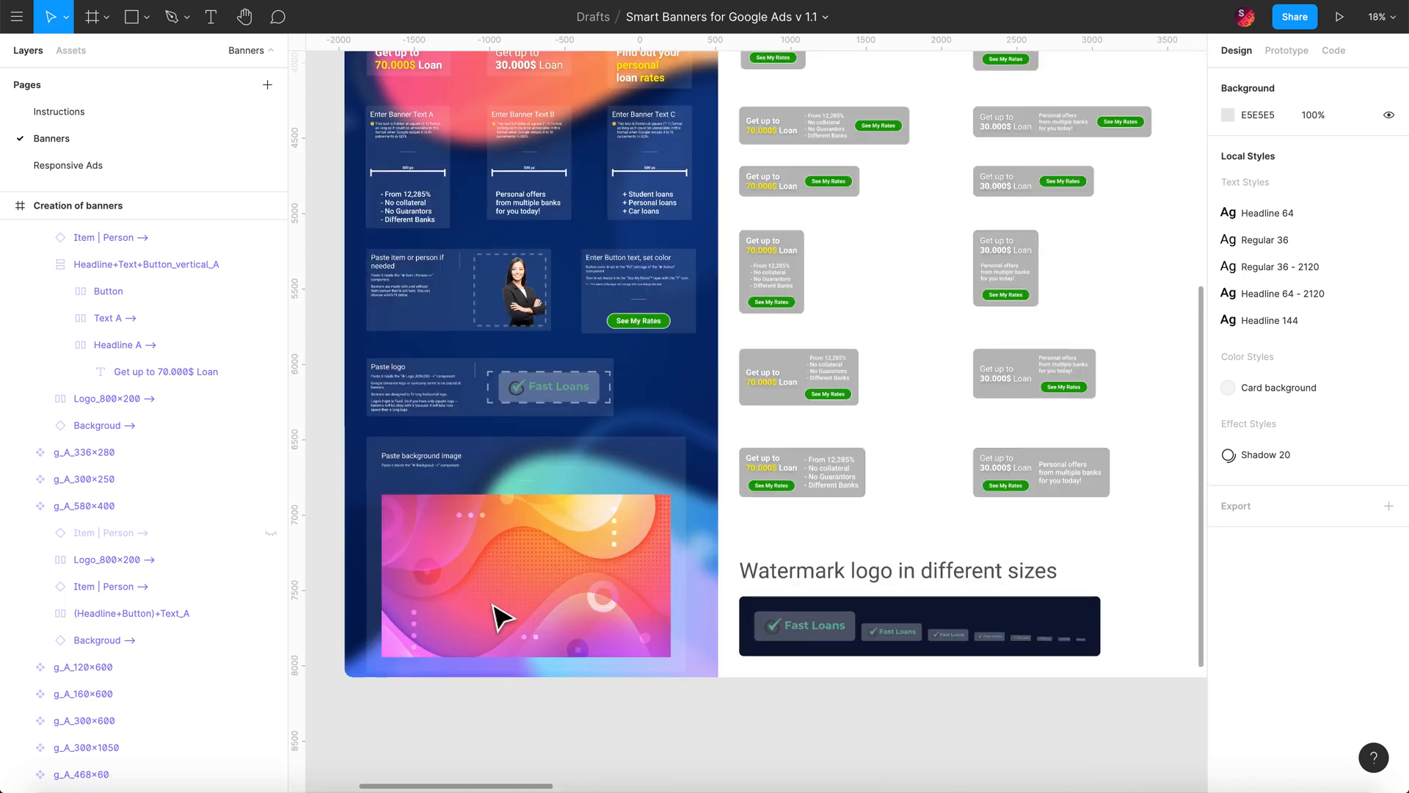
pyautogui.doubleClick(642, 323)
pyautogui.doubleClick(649, 328)
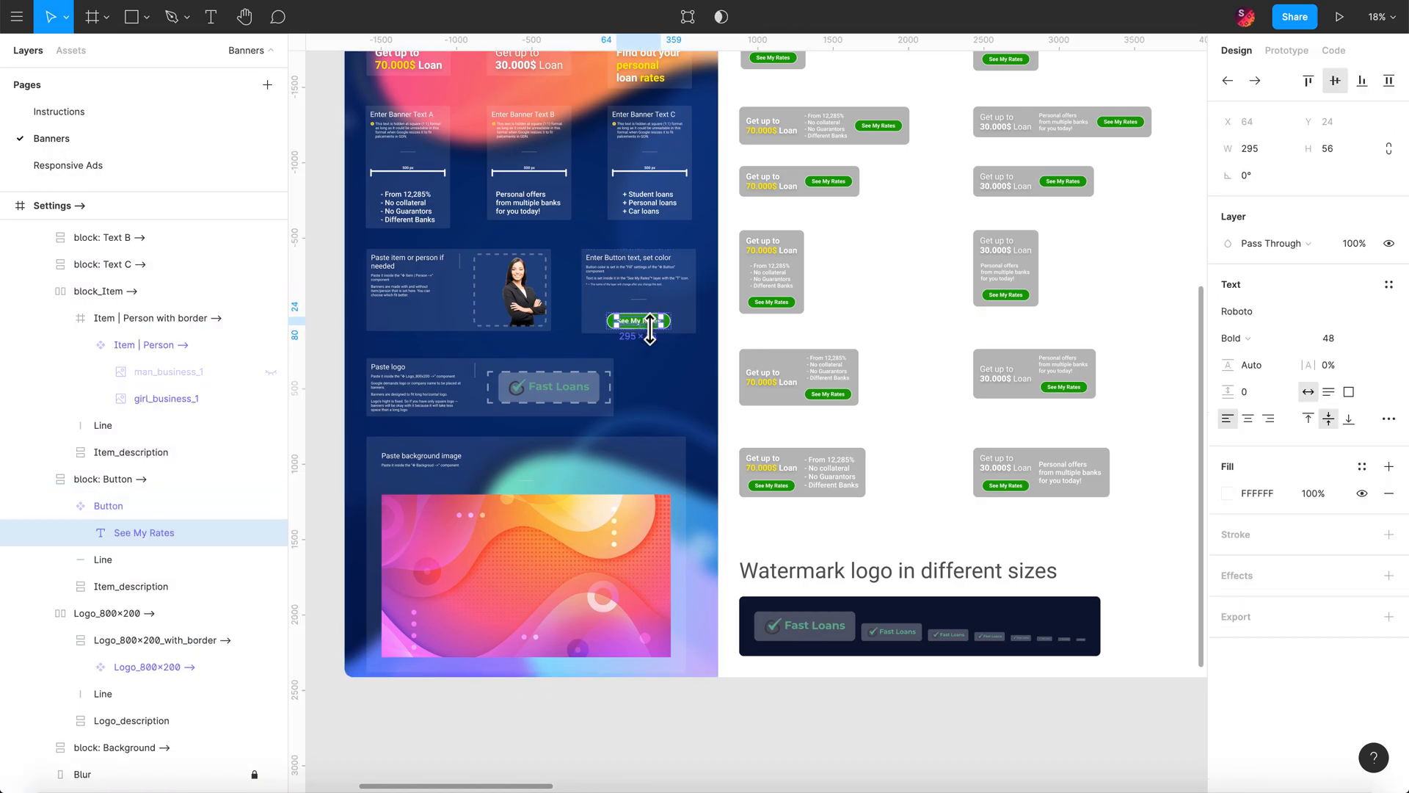
pyautogui.click(674, 383)
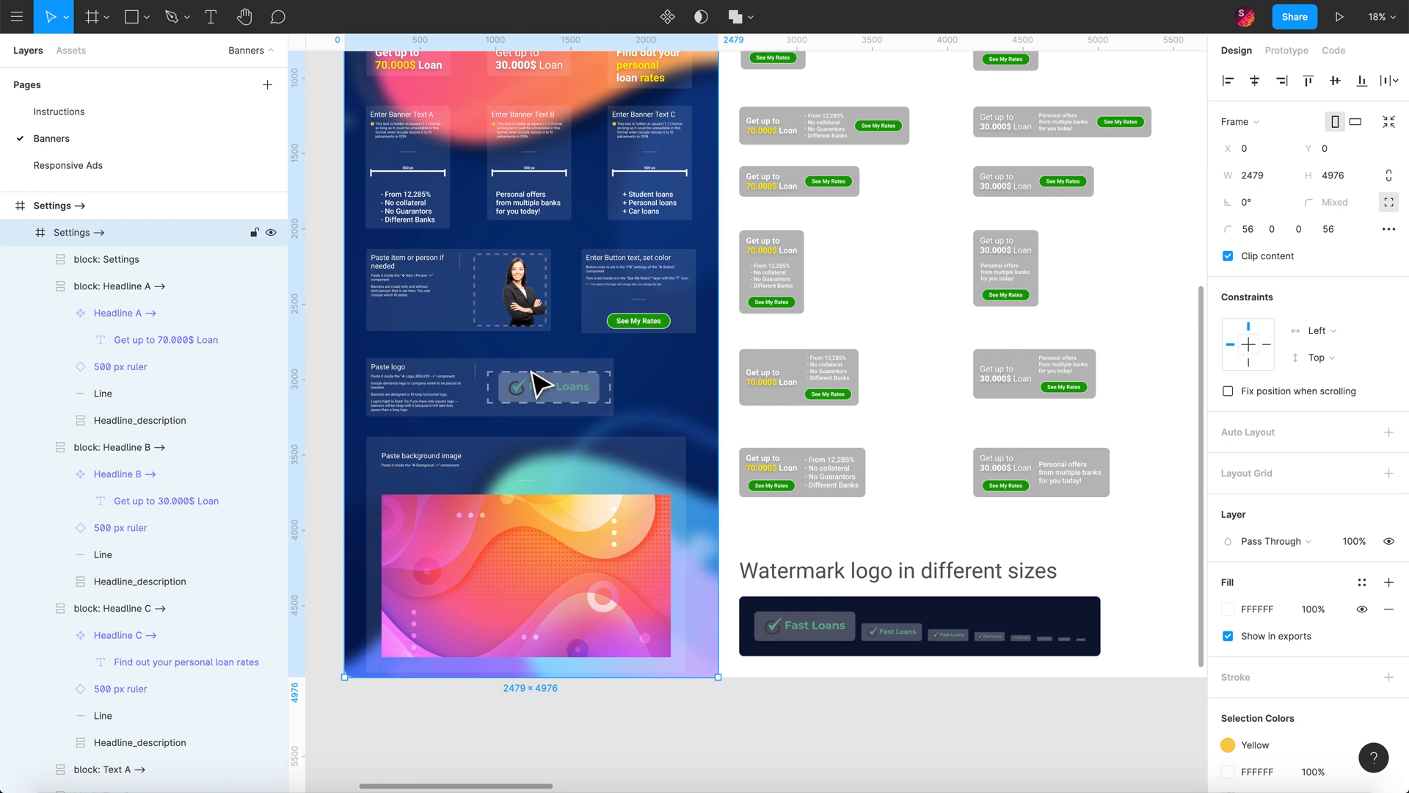
pyautogui.scroll(-2, 540, 382)
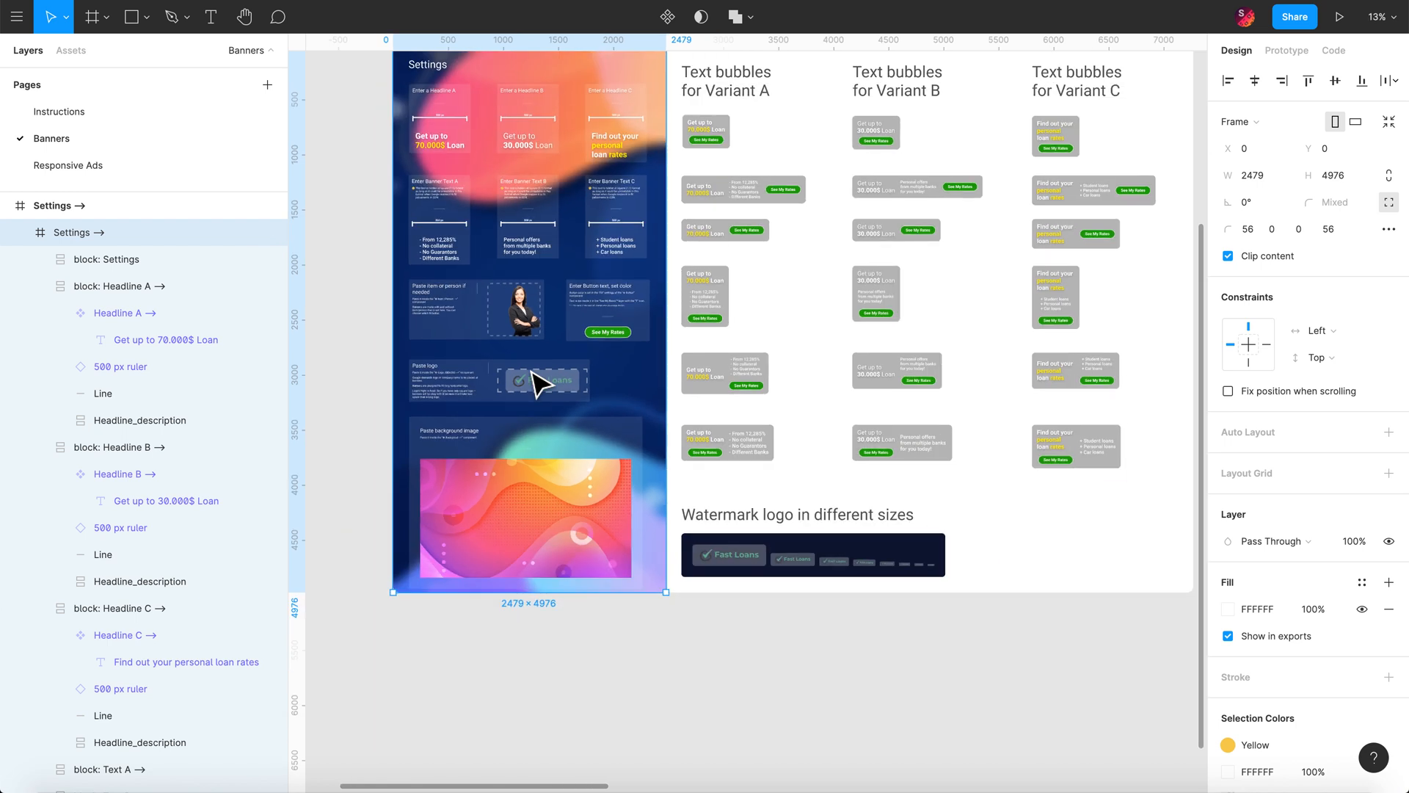
pyautogui.scroll(-2, 540, 382)
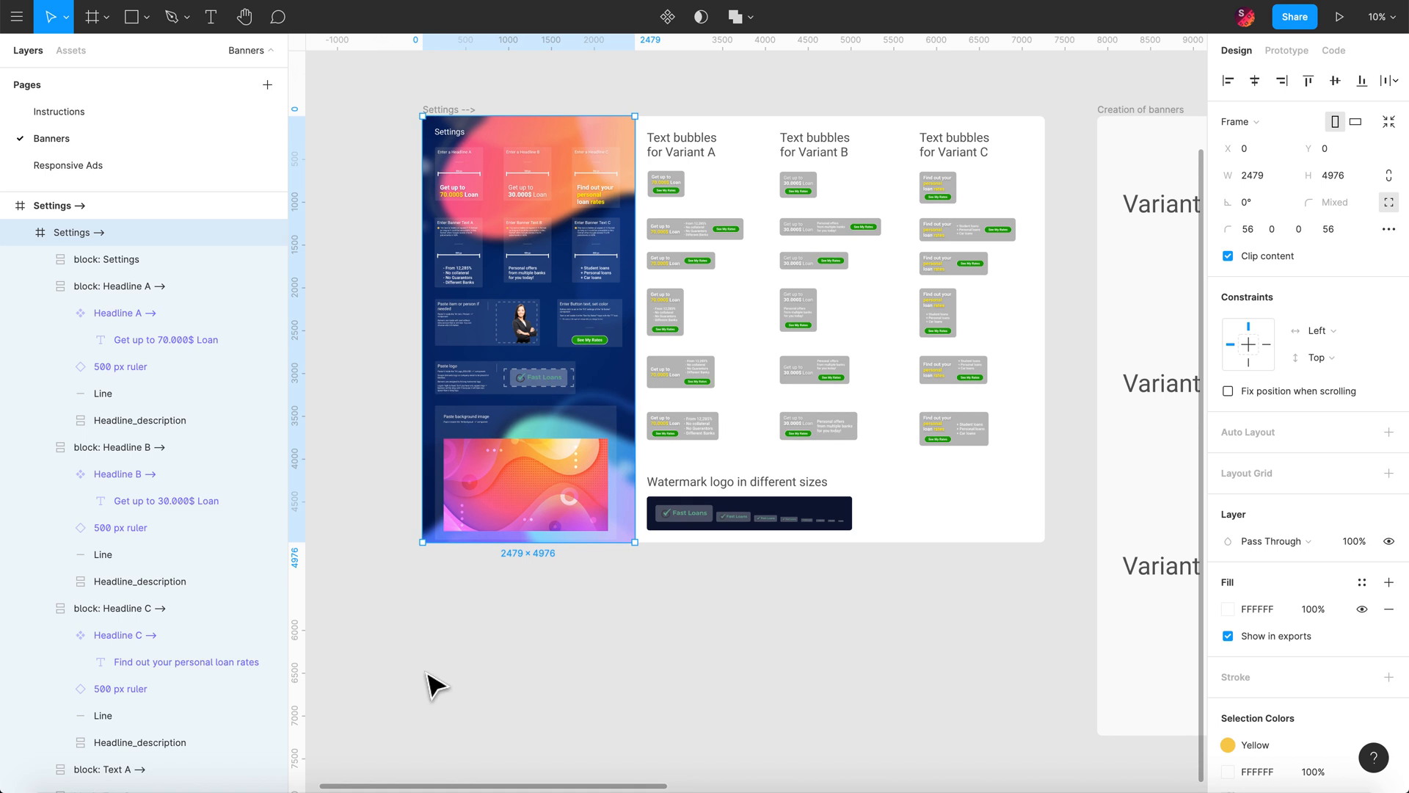
pyautogui.click(428, 676)
pyautogui.scroll(2, 433, 683)
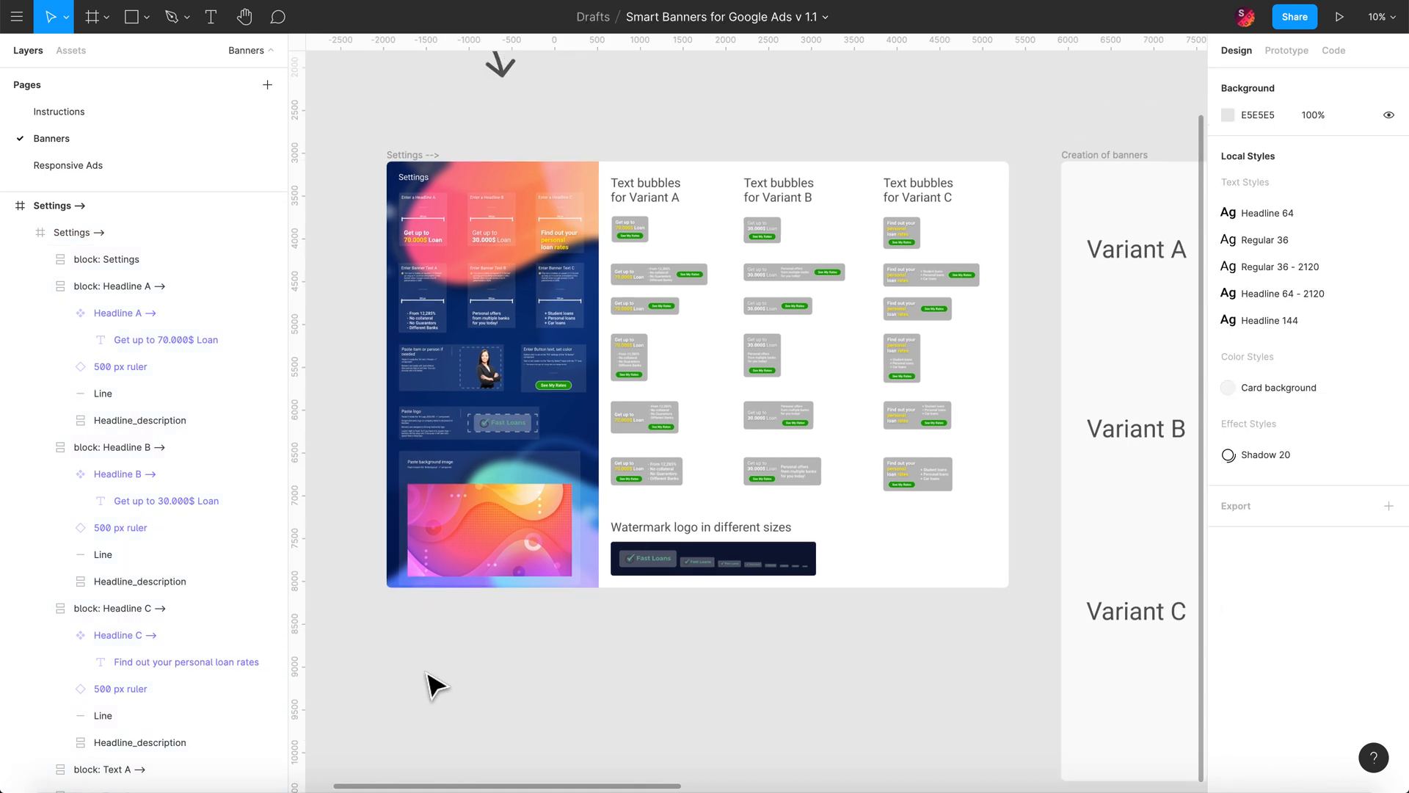